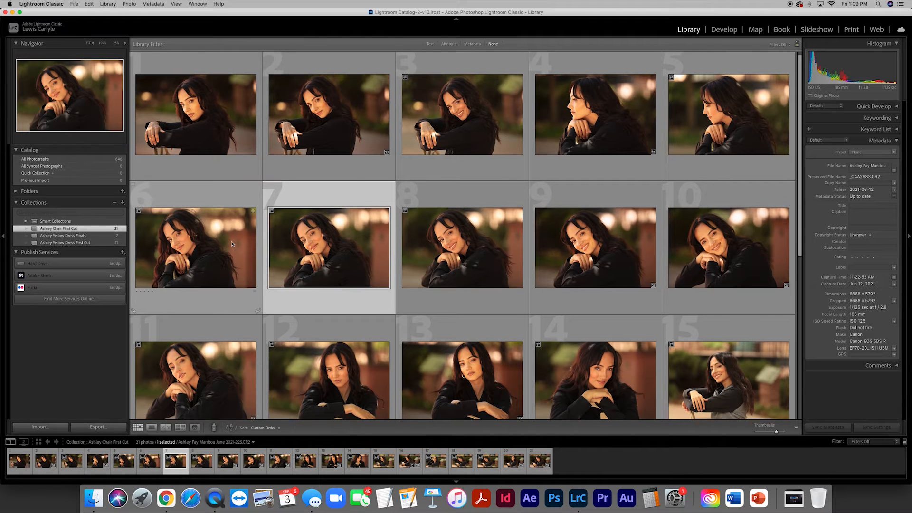
Step: Create a collection named with the model's first name followed by "Chair Final Cut", without including the selected photo
scroll(231, 244, "down", 5)
scroll(231, 244, "down", 2)
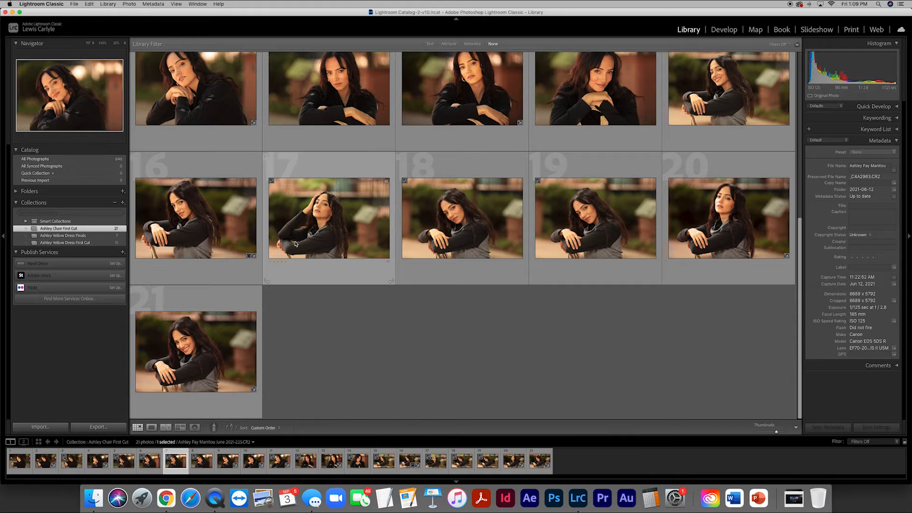
scroll(336, 244, "up", 4)
scroll(337, 244, "up", 3)
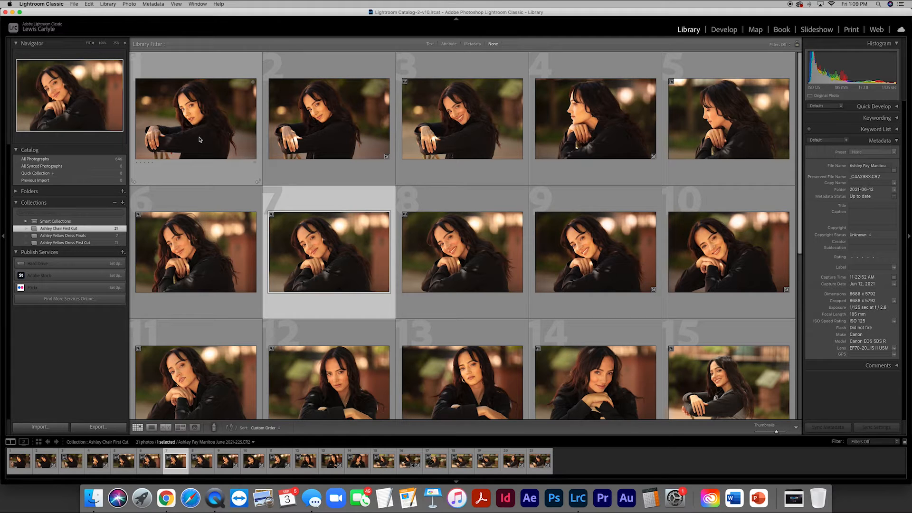
left_click(123, 205)
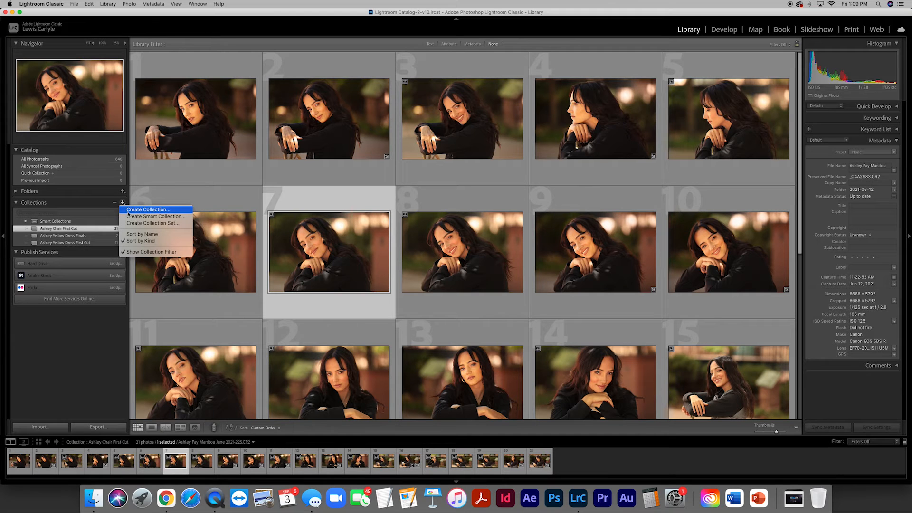
left_click(127, 212)
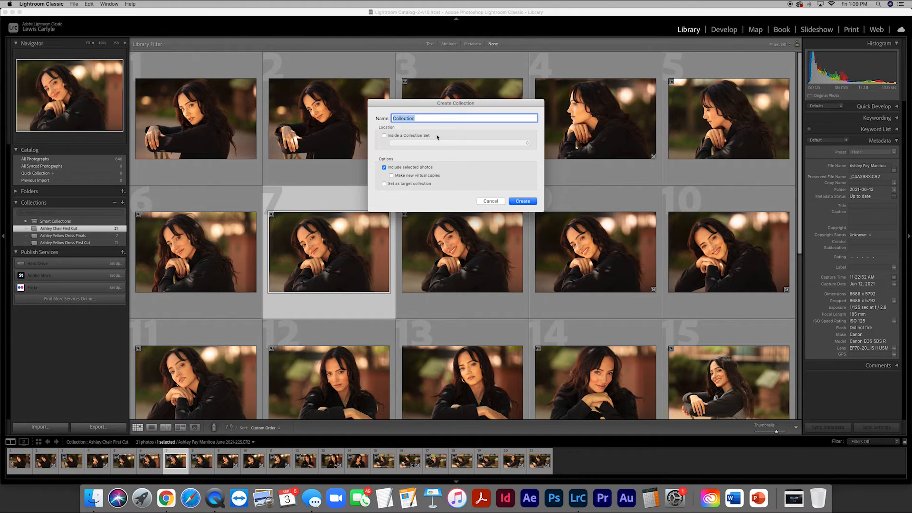
type("Ashley Chair Final Cut")
left_click(384, 167)
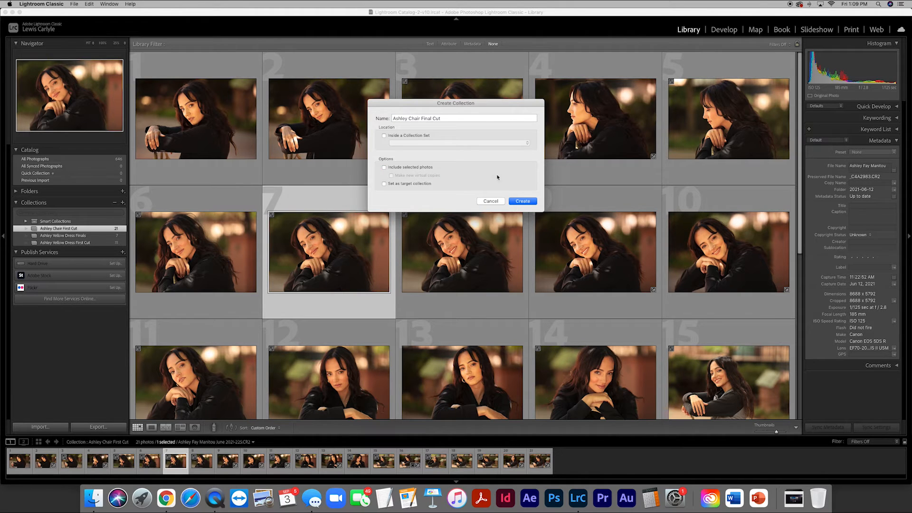
left_click(522, 201)
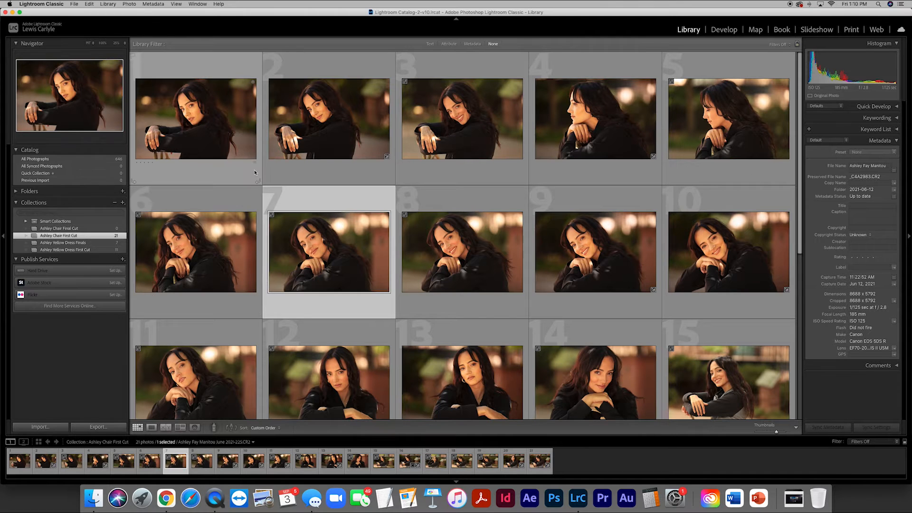
Step: Review the photos of the Chair First Cut collection one by one at large size, from the first to the last
left_click(195, 124)
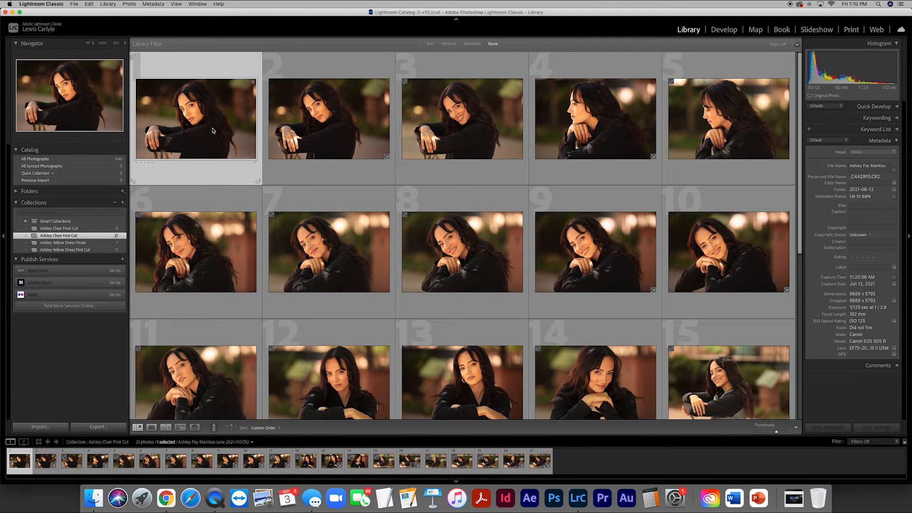
double_click(212, 131)
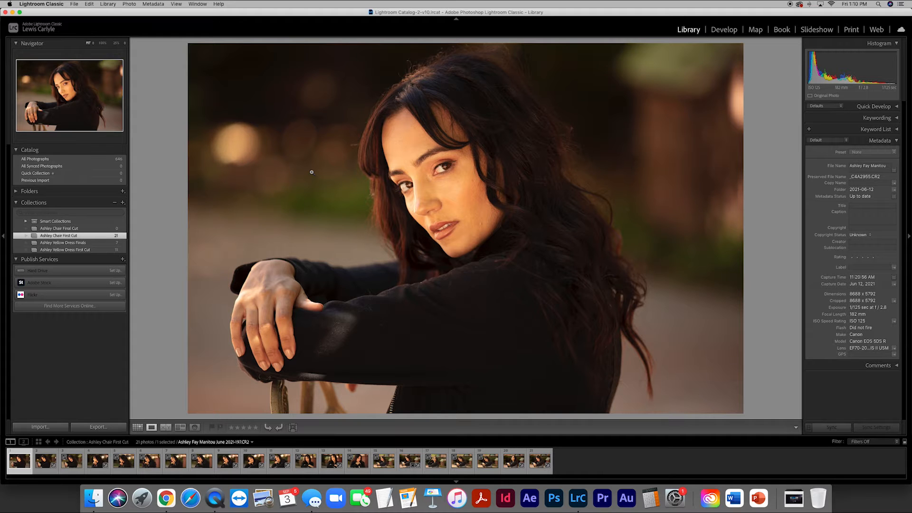
key("Right")
key("Right")
key("Right")
key("Right")
key("Right")
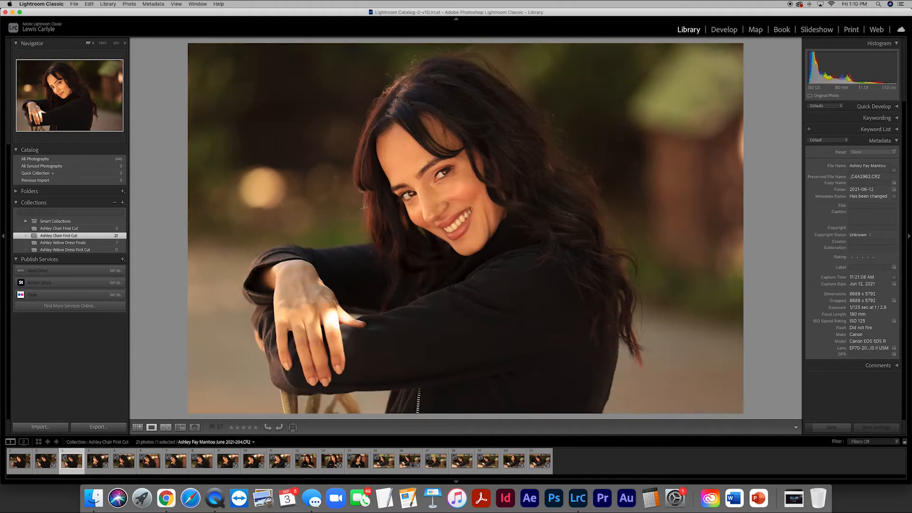
key("Right")
key("Right")
key("Right")
key("Right")
key("Right")
key("Right")
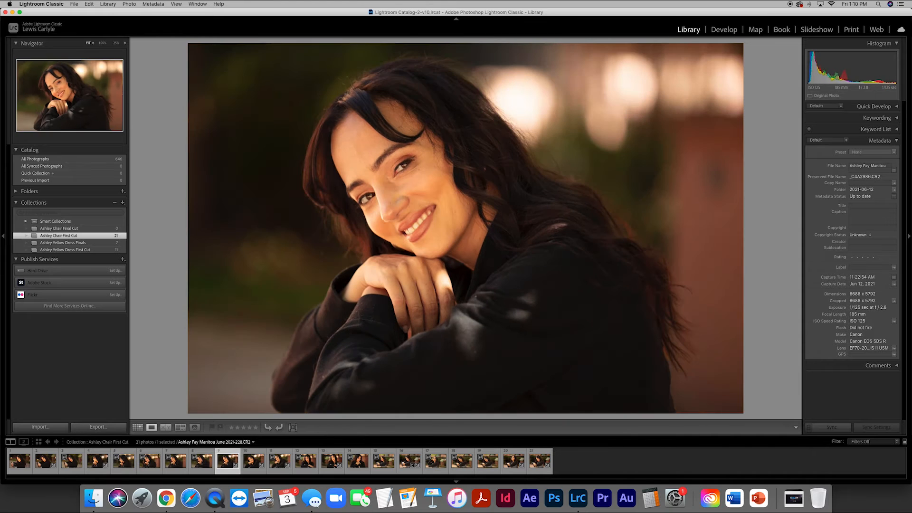
key("Right")
key("Right")
key("Right")
key("Right")
key("Right")
key("Right")
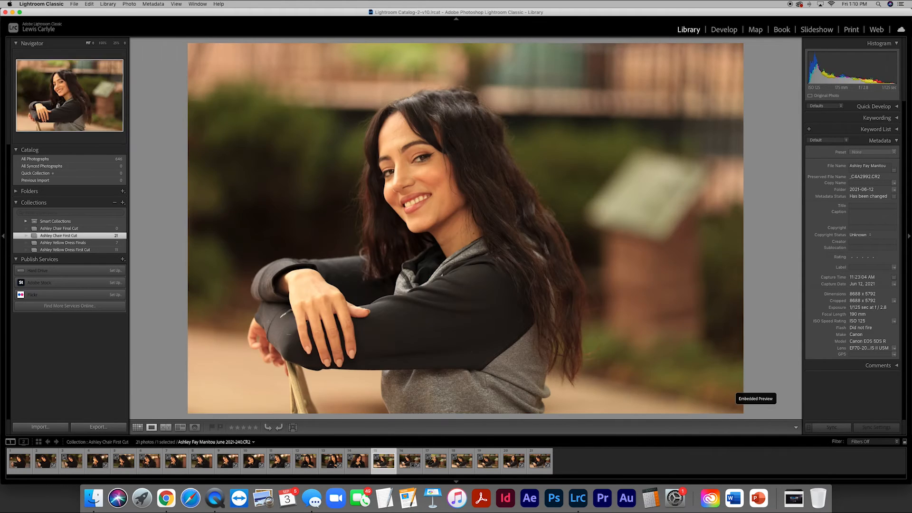
key("Right")
key("Right")
key("Right")
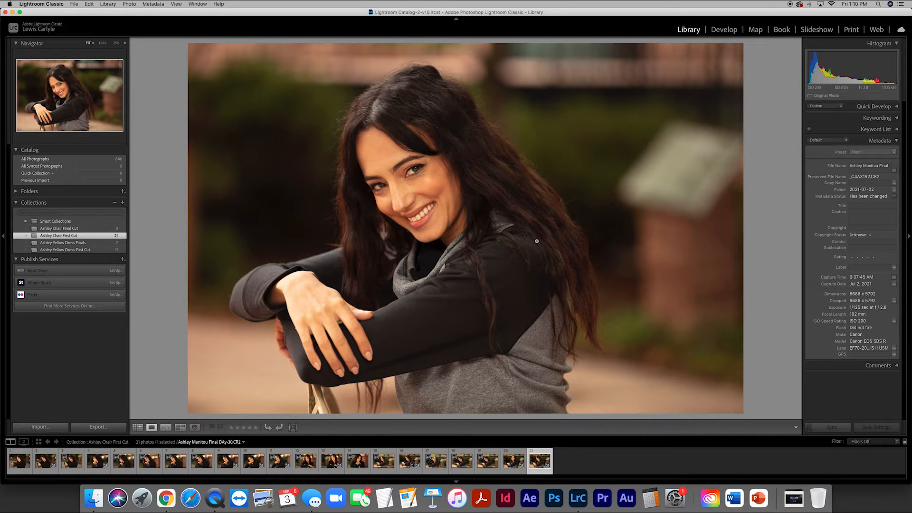
key("g")
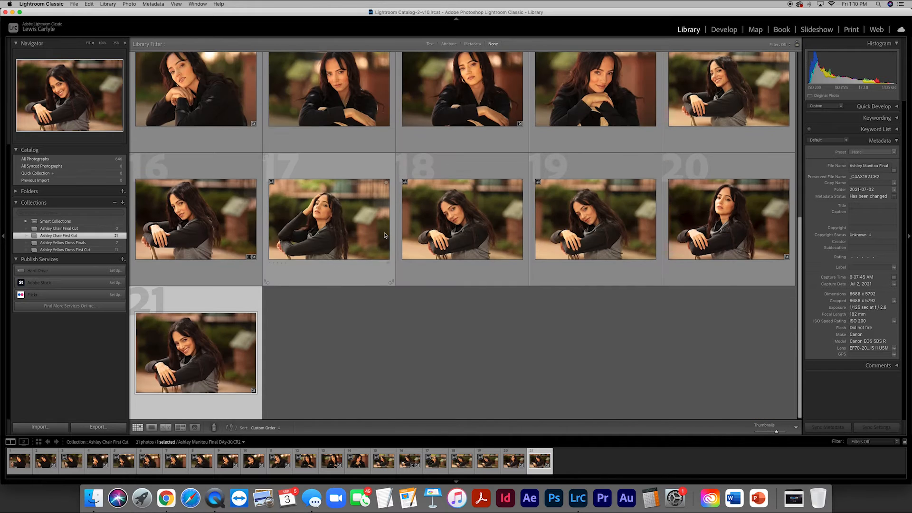
Step: Open the first photo of the Chair First Cut collection at large size and add it to the Quick Collection
scroll(384, 233, "up", 5)
left_click(204, 132)
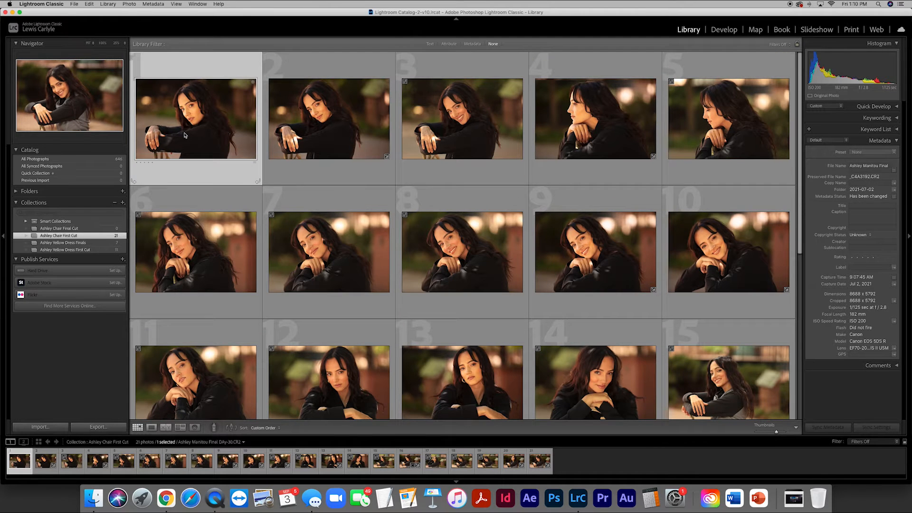
double_click(204, 132)
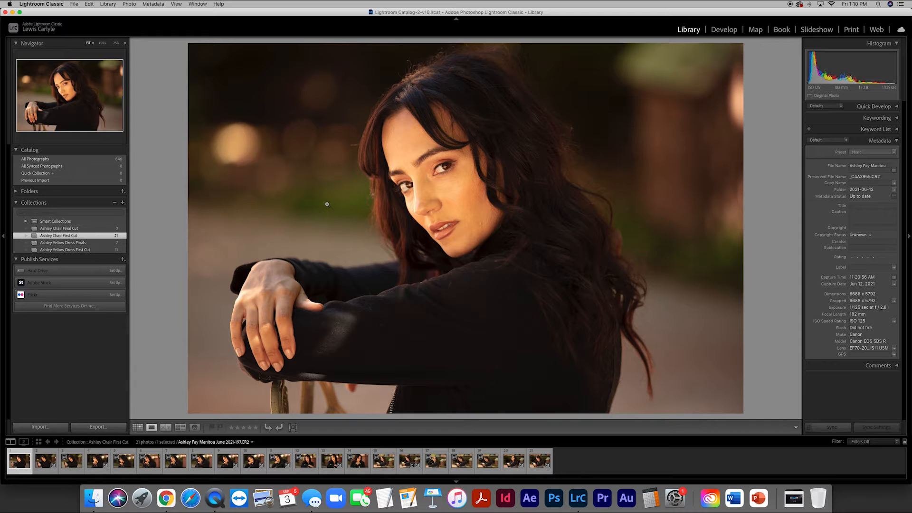
key("b")
Step: Compare the two profile shots, photos 4 and 5, and add photo 5 with the lowered gaze to the Quick Collection
key("Right")
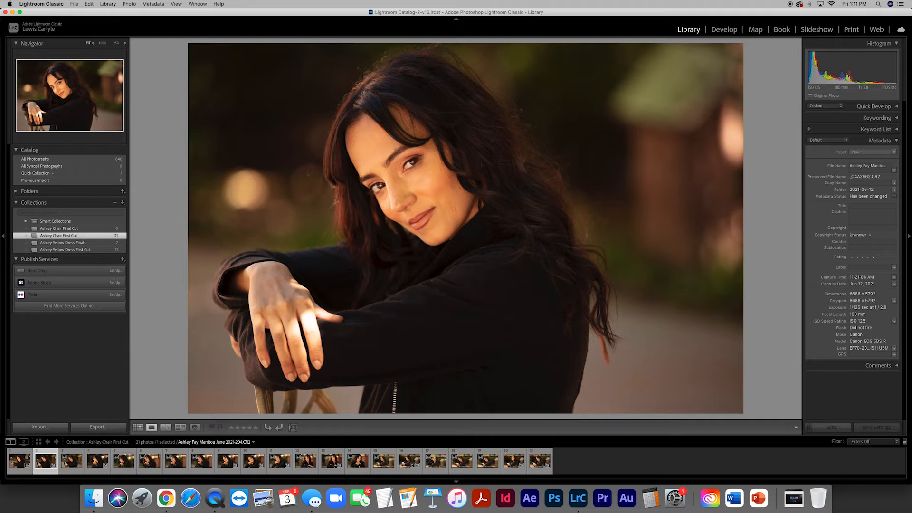
key("Right")
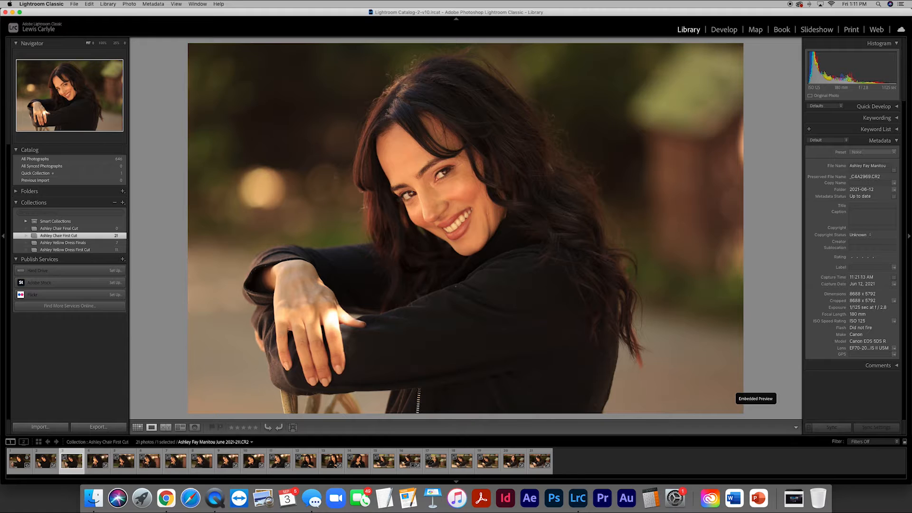
key("Right")
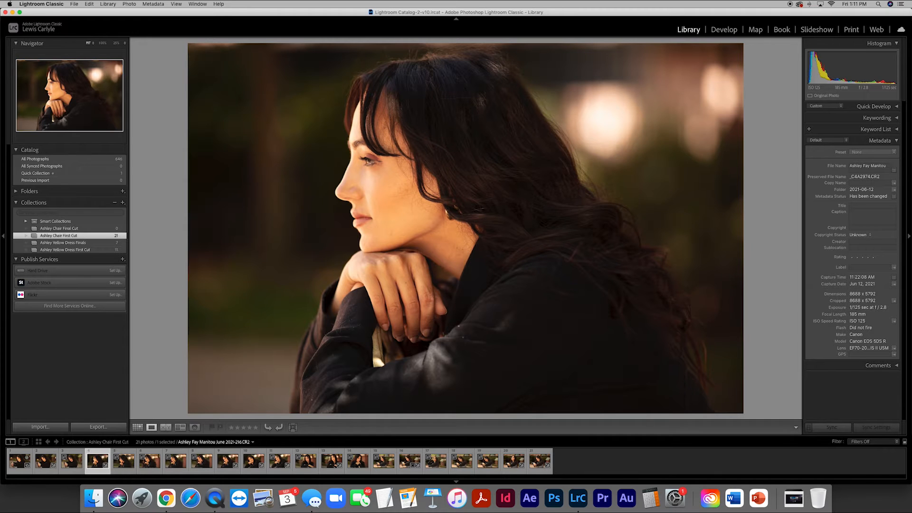
key("Right")
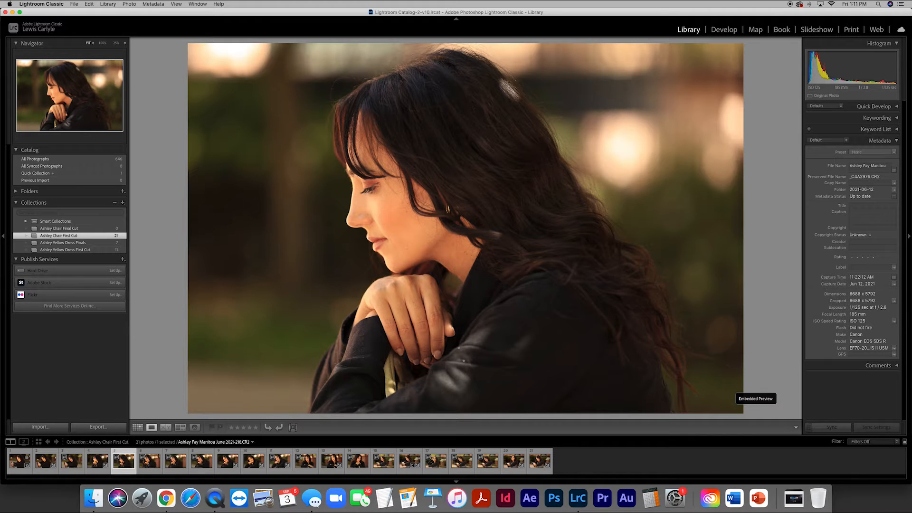
key("Left")
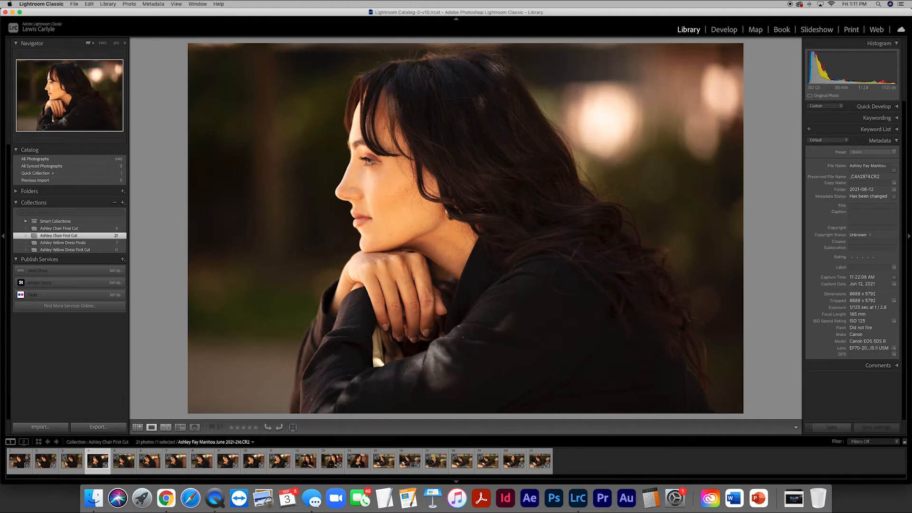
key("Right")
key("Left")
key("Right")
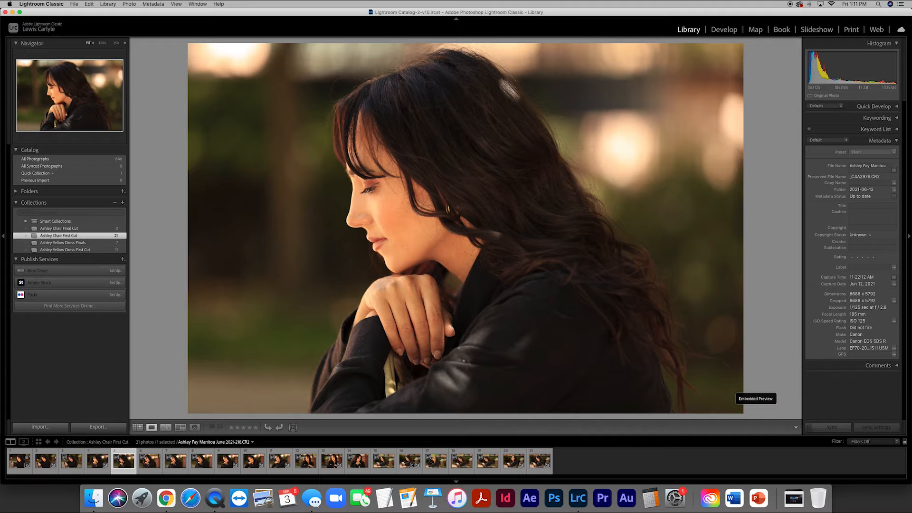
key("b")
Step: Add photo 6 to the Quick Collection and compare it with photo 7
key("Right")
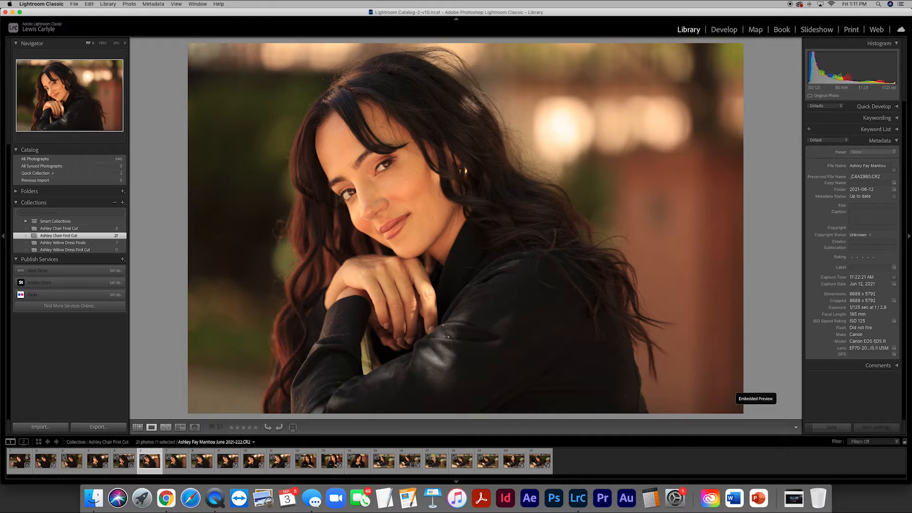
key("b")
key("Right")
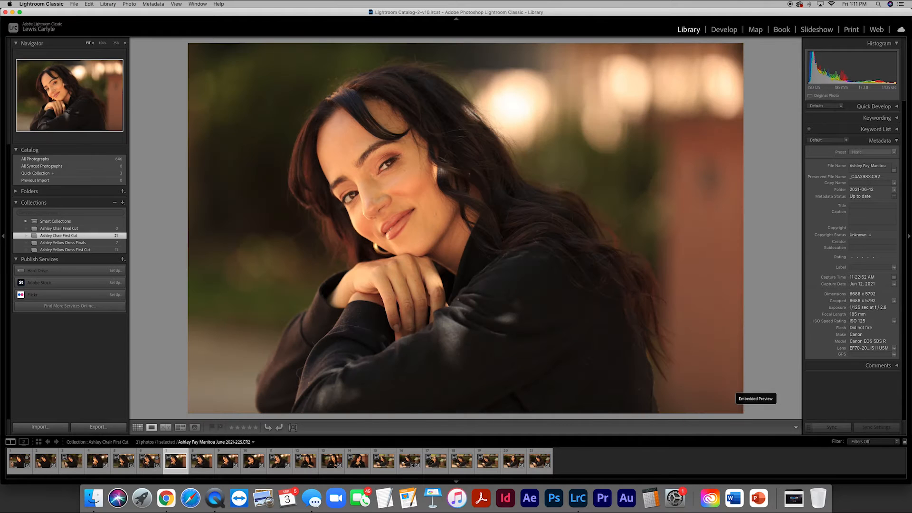
key("Left")
key("Right")
key("Left")
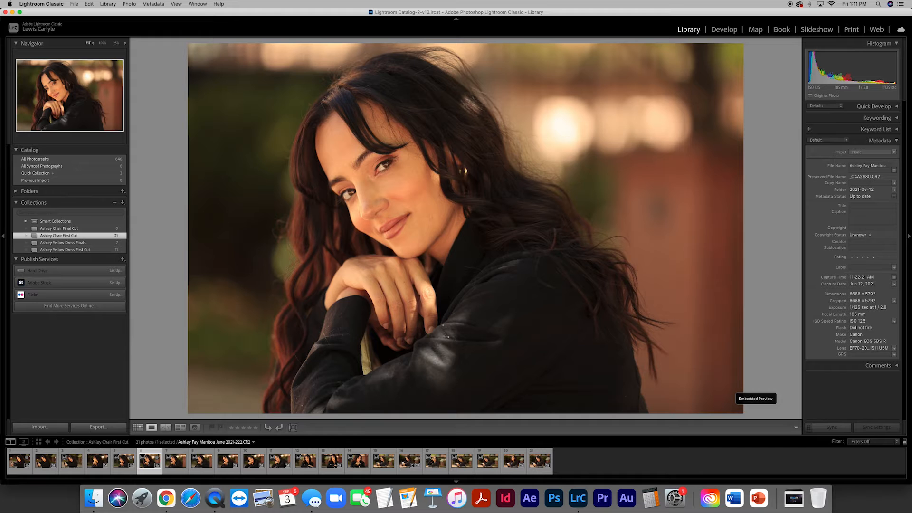
key("Right")
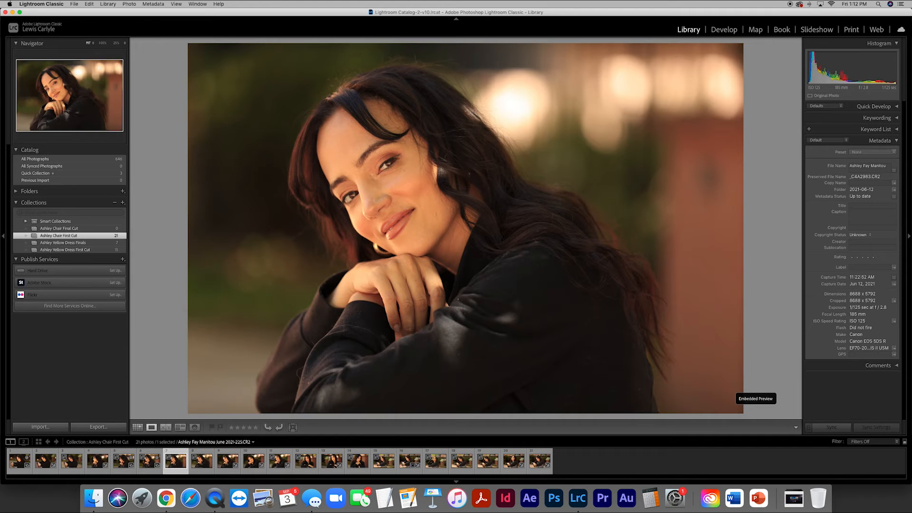
Step: Compare the smiling photos 8 and 9, and add photo 10 to the Quick Collection
key("Right")
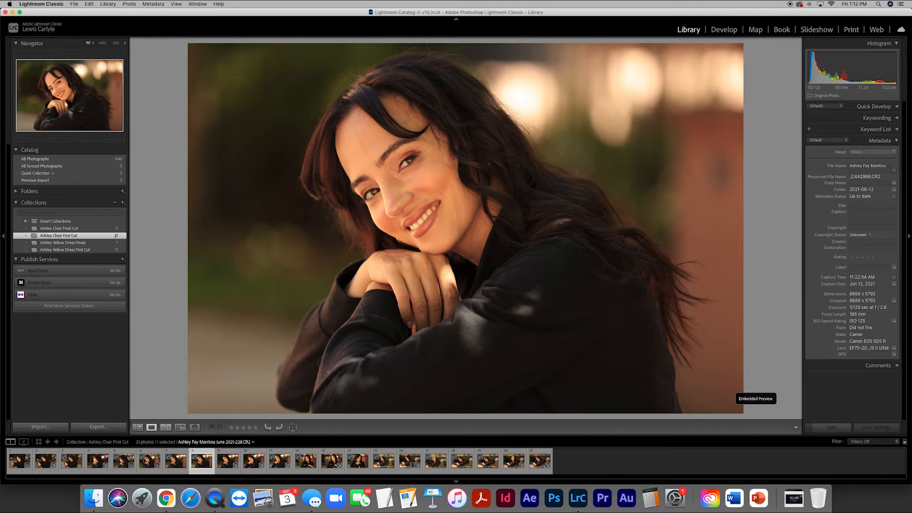
key("Right")
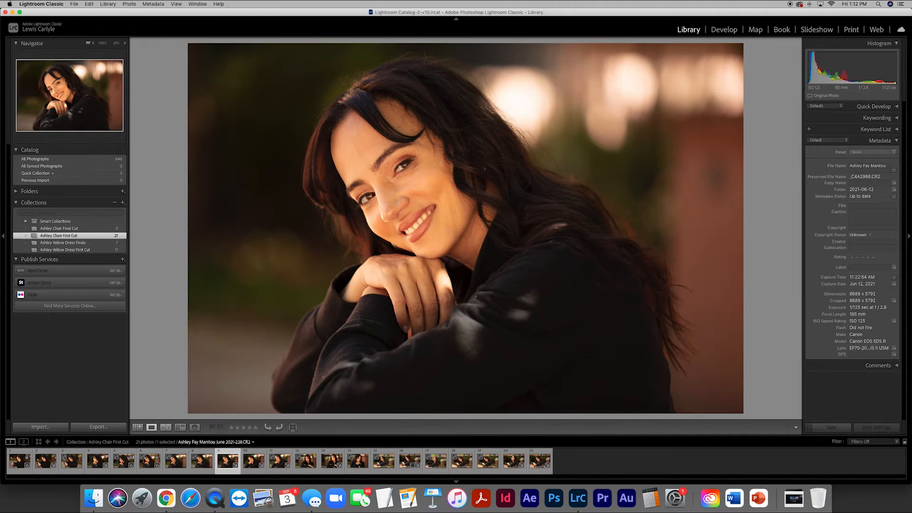
key("Left")
key("Right")
key("Left")
key("Right")
key("Right")
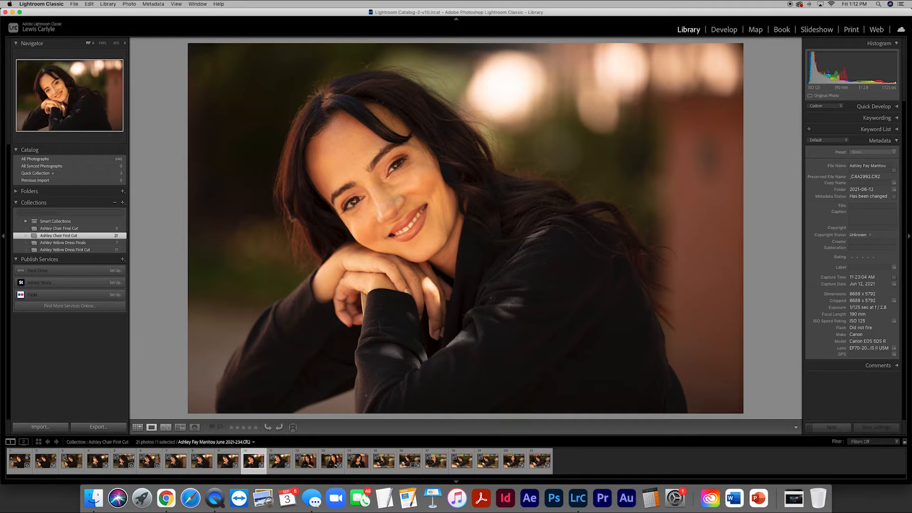
key("b")
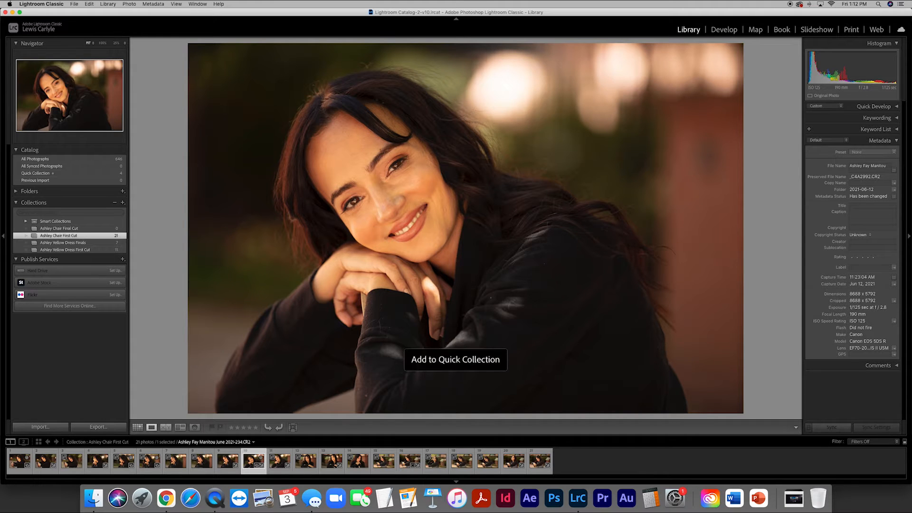
Step: Pass over photos 11 and 12, and add photos 13 and 14 to the Quick Collection
key("Right")
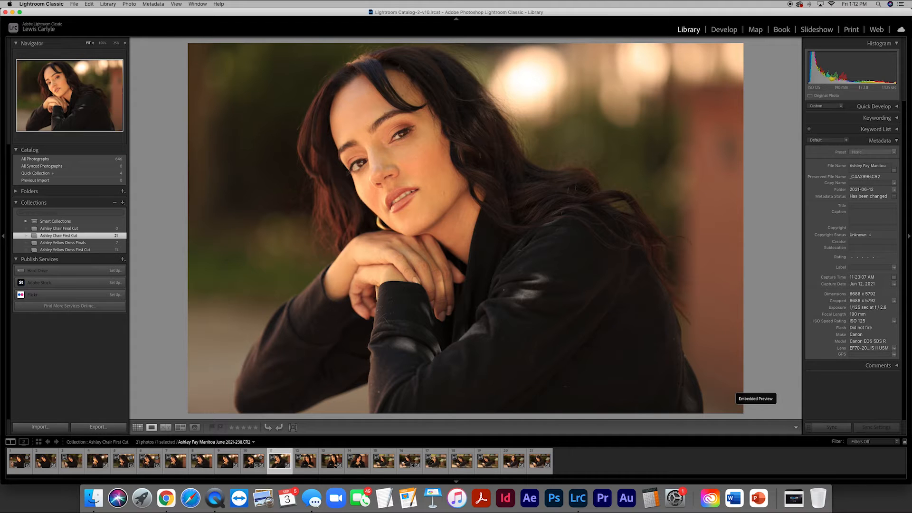
key("Right")
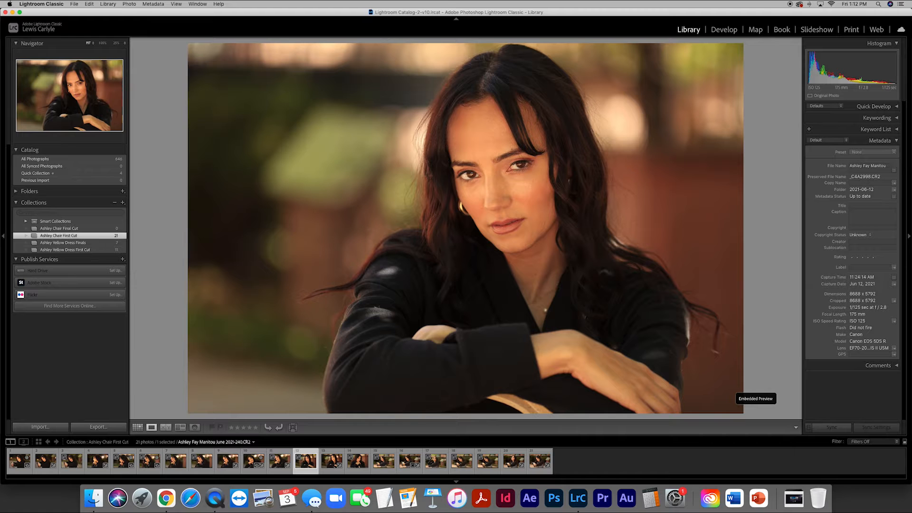
left_click(332, 461)
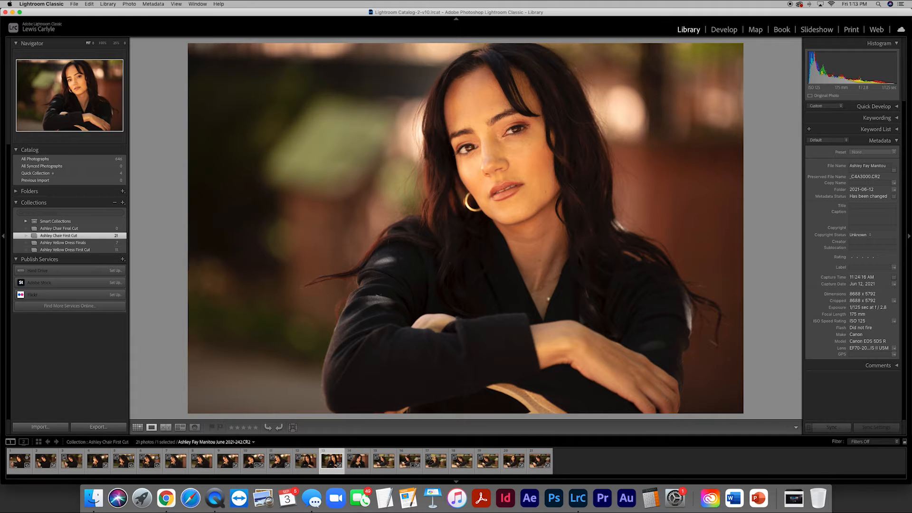
key("b")
key("Right")
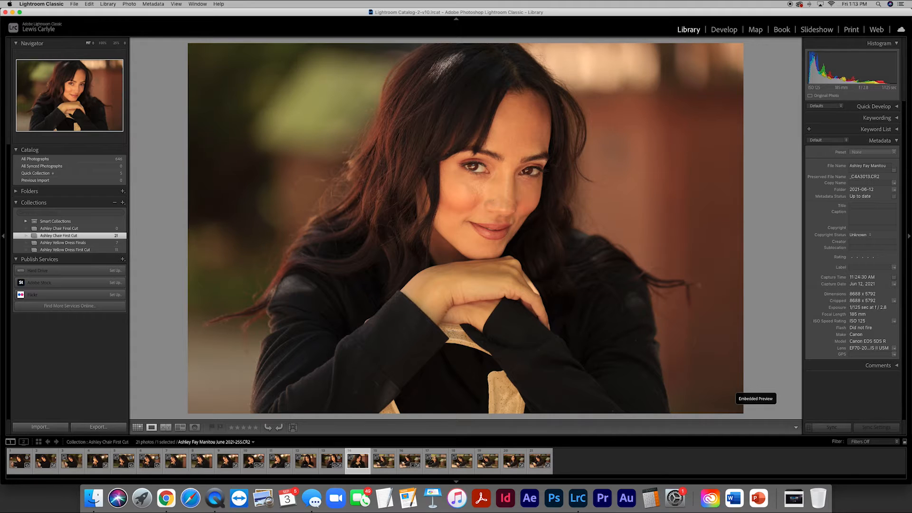
key("b")
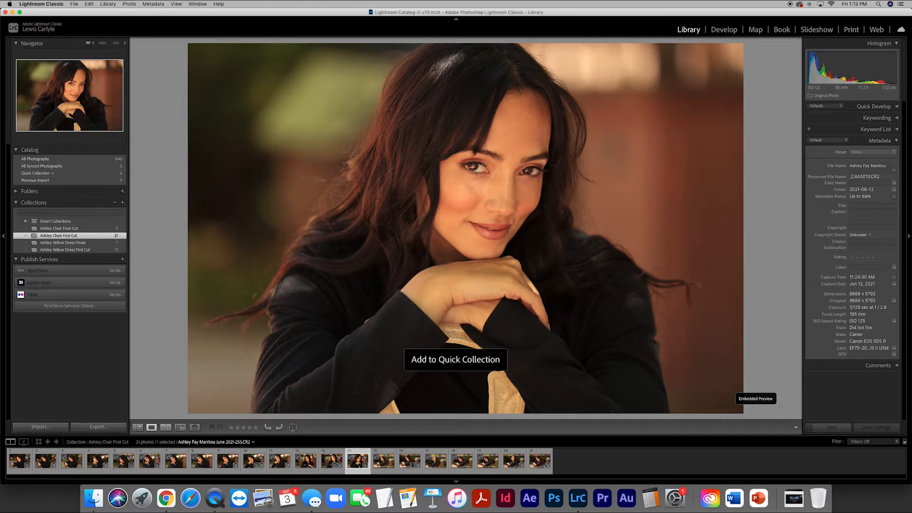
key("Right")
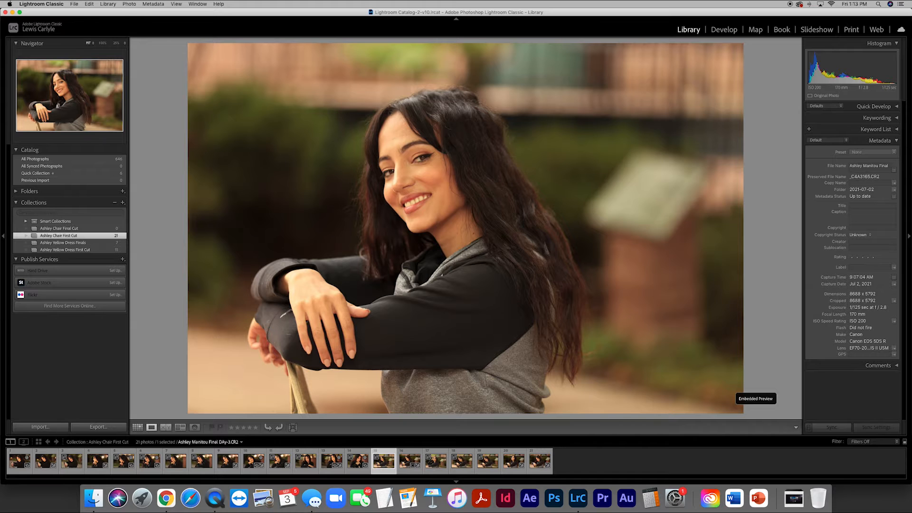
Step: Look through photos 15 to 21 at full view and return to photo 16 to compare the candidate shots
key("Right")
key("Right")
key("Right")
key("Right")
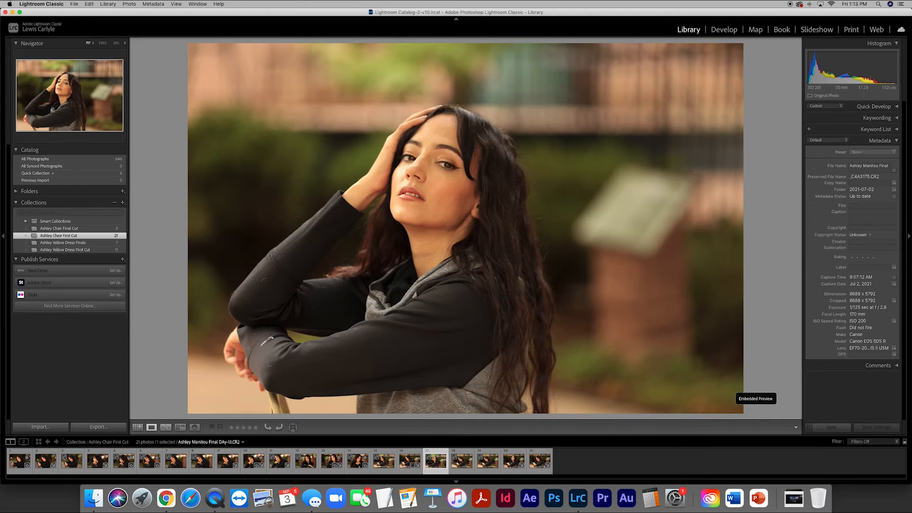
key("Right")
key("Right")
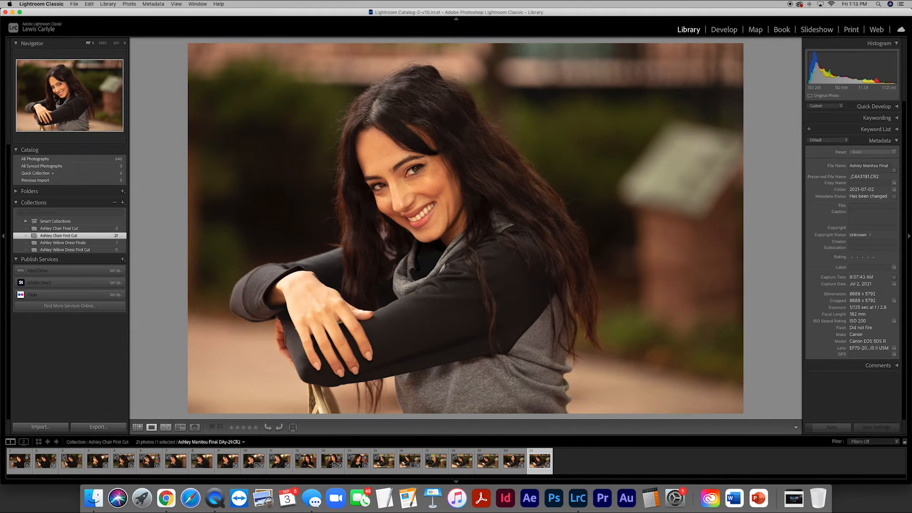
key("Left")
key("Left")
key("Left")
key("Left")
key("Left")
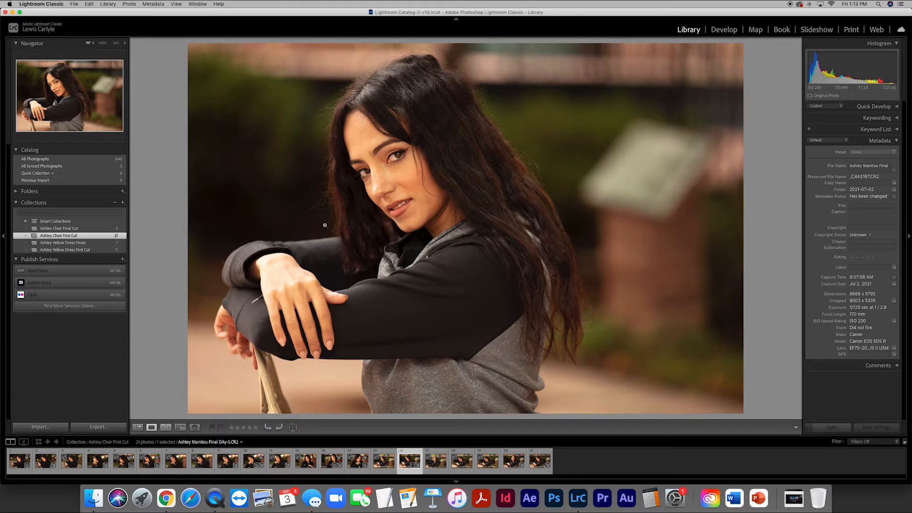
Step: Pass over photo 17, add photo 18 to the Quick Collection and compare it with photo 19
key("Right")
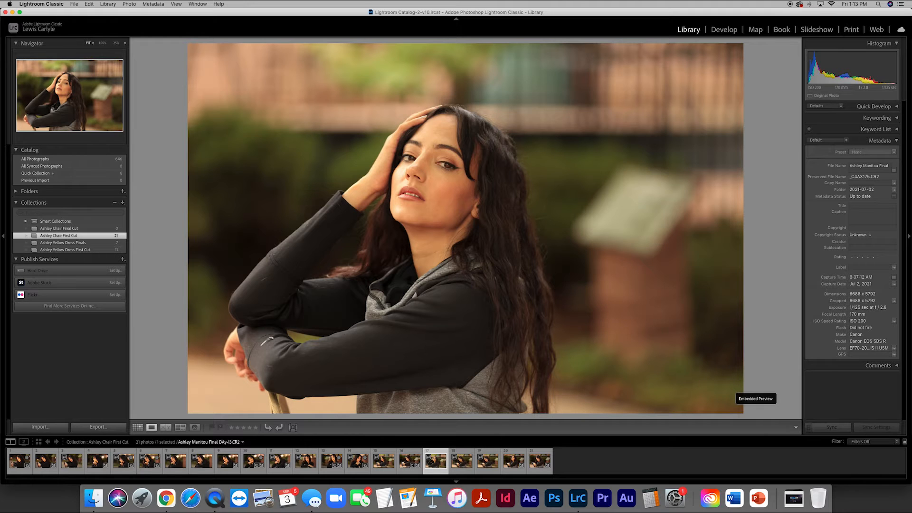
key("Right")
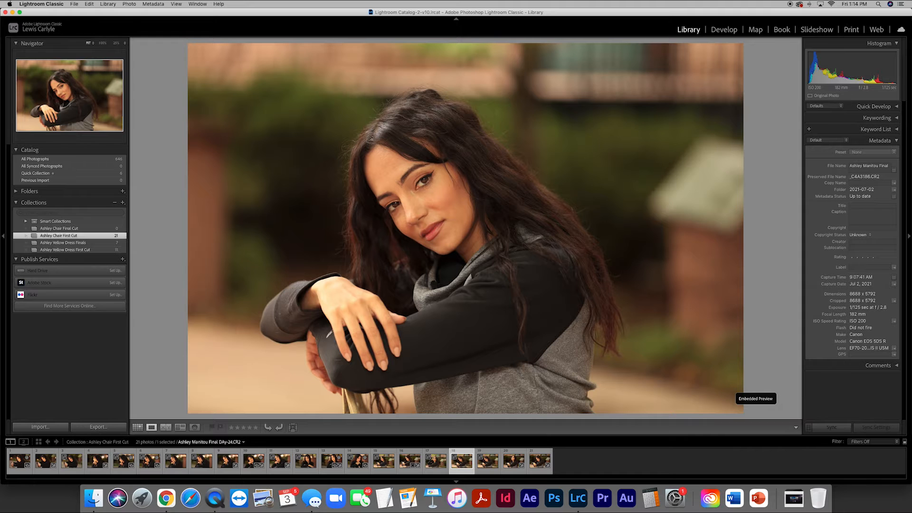
key("b")
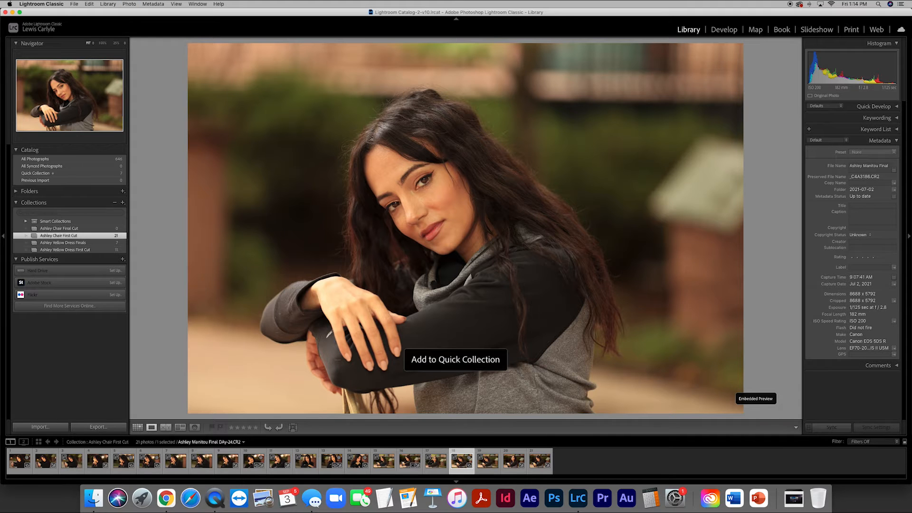
key("Right")
key("Left")
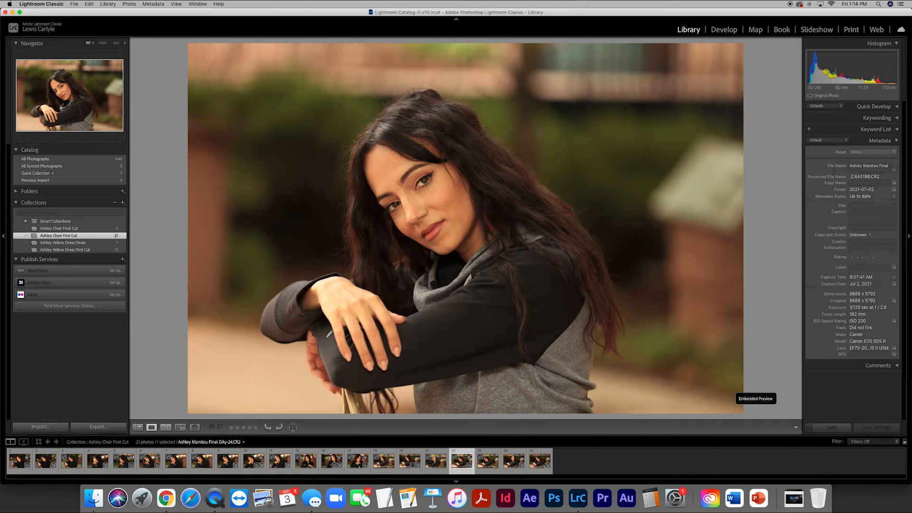
Step: Inspect the sharpness of the eyes in photo 18 up close with the Develop rendering, and compare it with photo 19
left_click(405, 191)
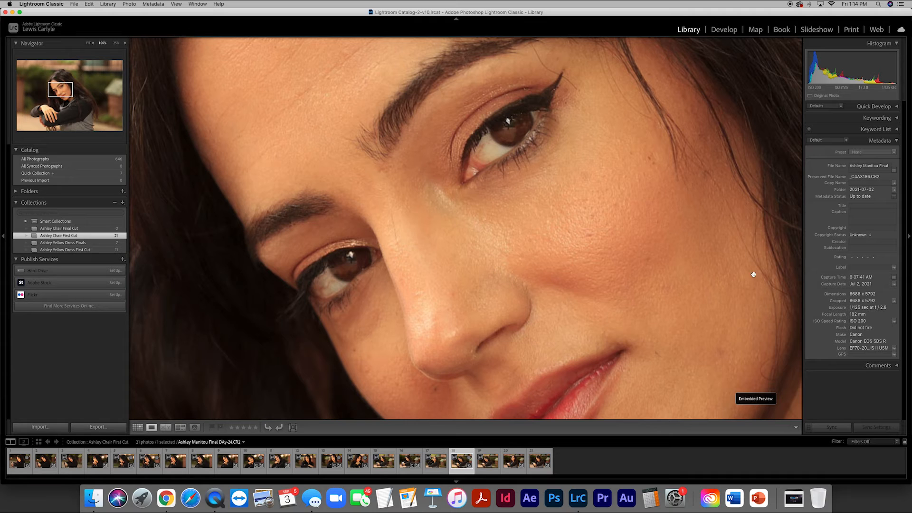
left_click(724, 30)
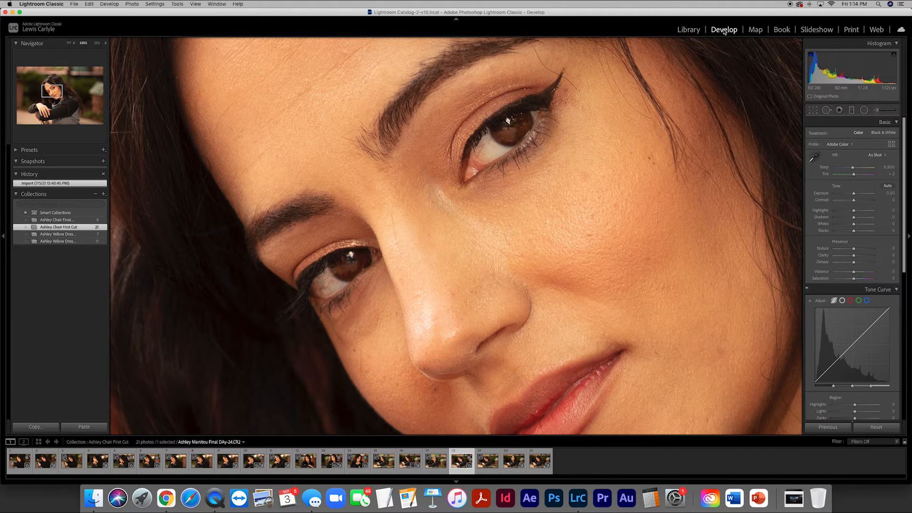
left_click(686, 31)
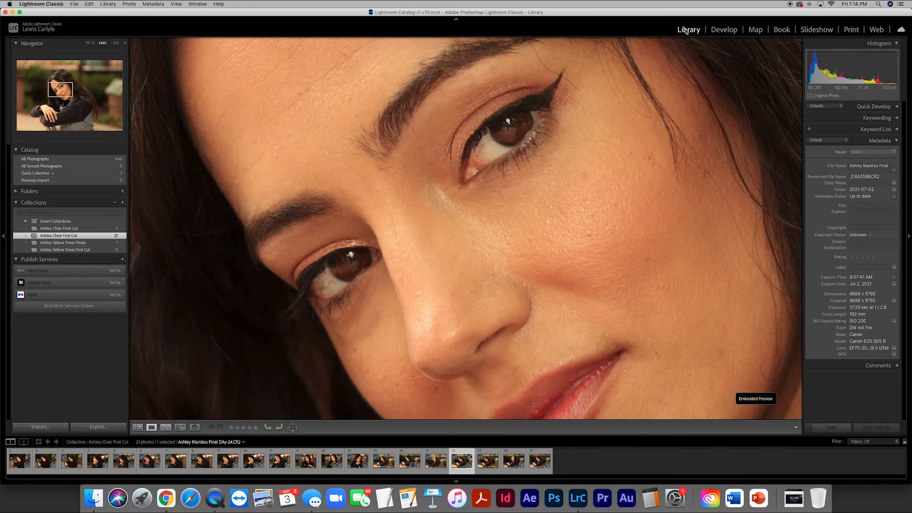
left_click(723, 30)
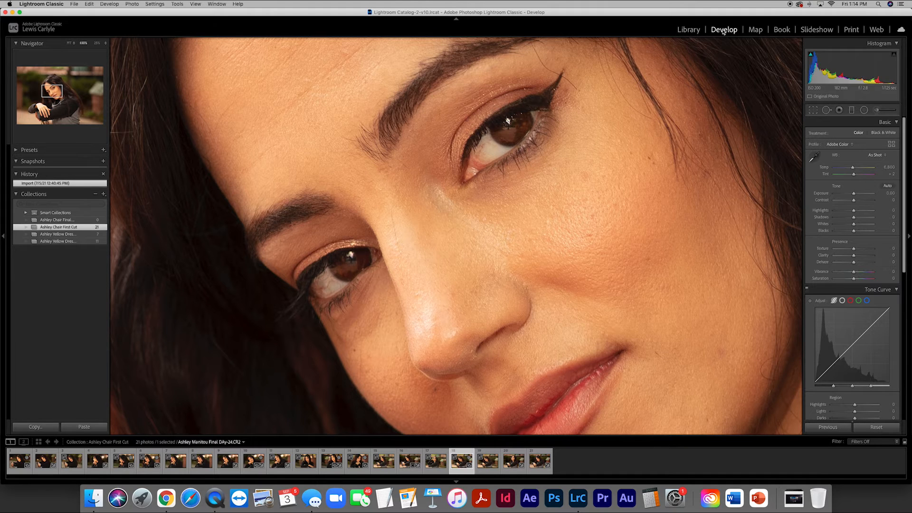
key("Right")
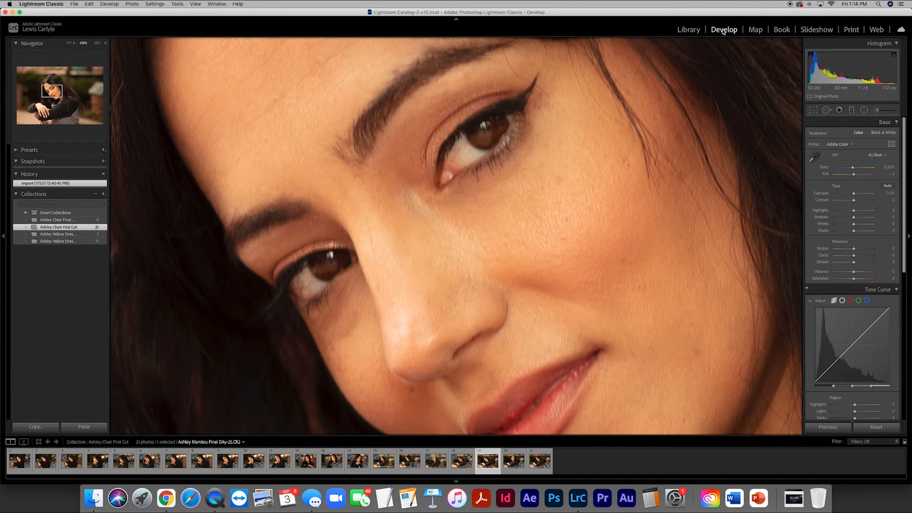
key("Left")
key("Right")
key("Left")
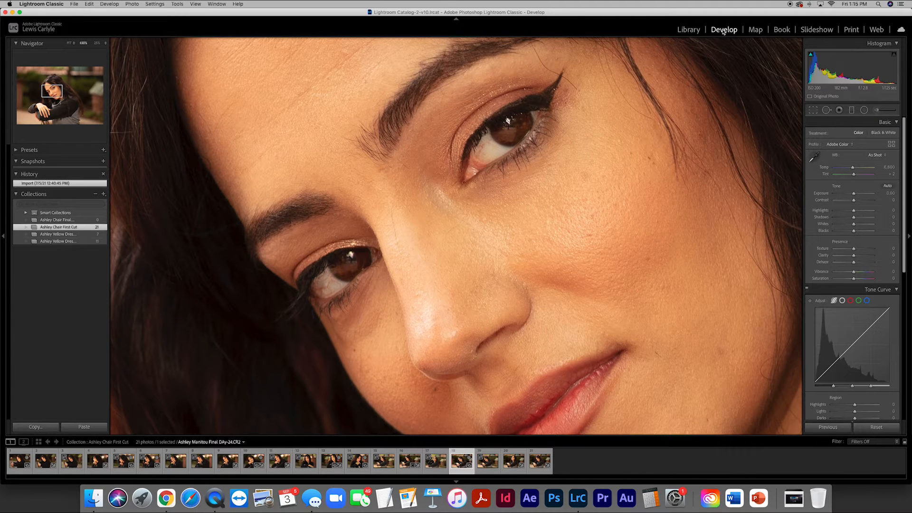
Step: Return to the full view of photo 18, remove it from the Quick Collection and add it again
key("z")
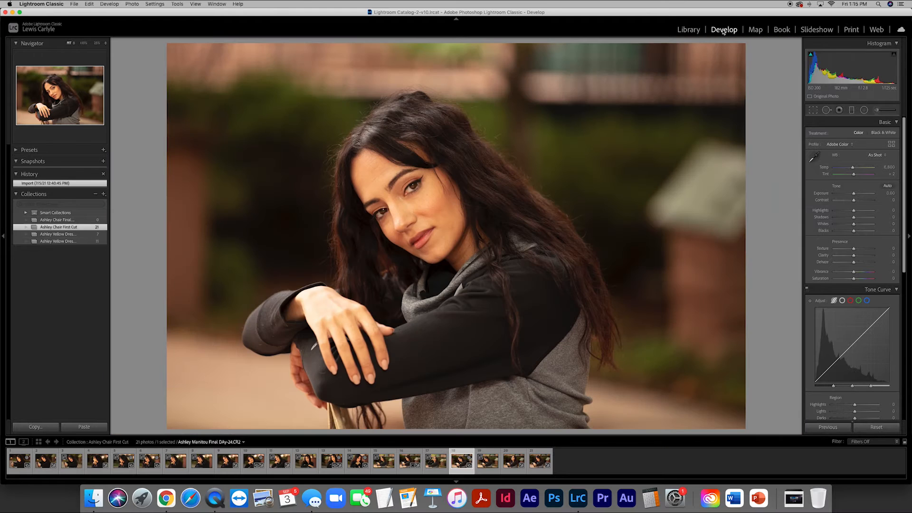
key("b")
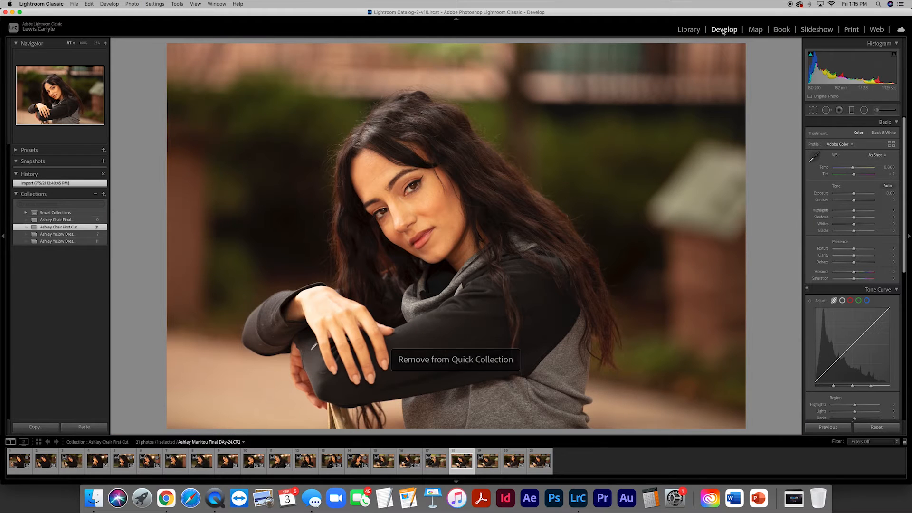
key("b")
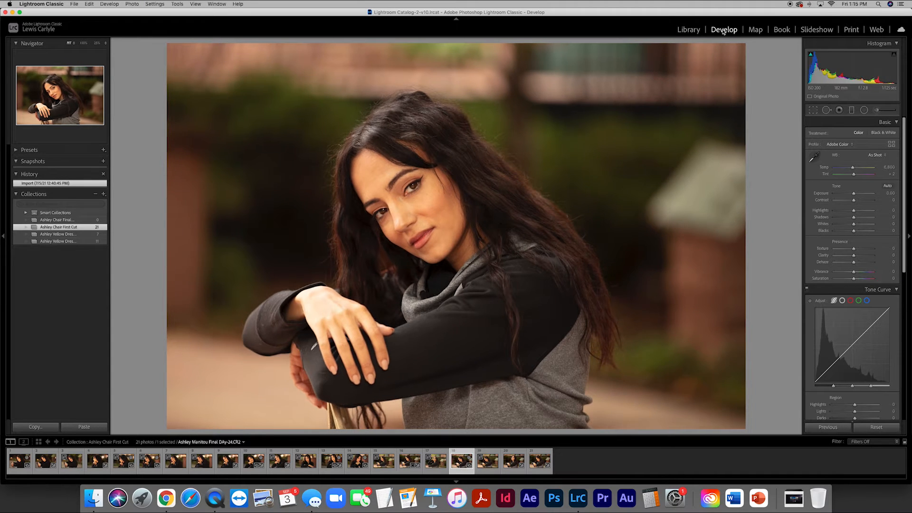
Step: Pass over photos 19 and 20, add the smiling photo 21 to the Quick Collection and return to the grid
key("Right")
key("Right")
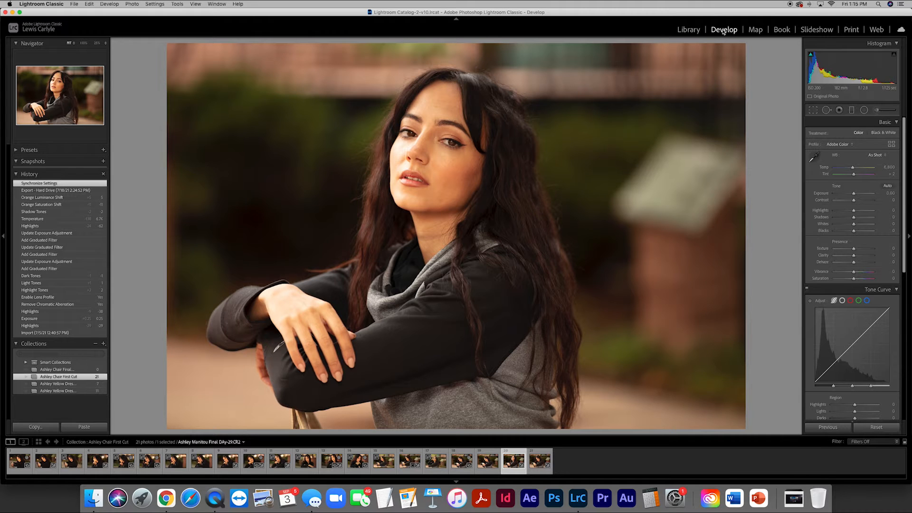
key("Right")
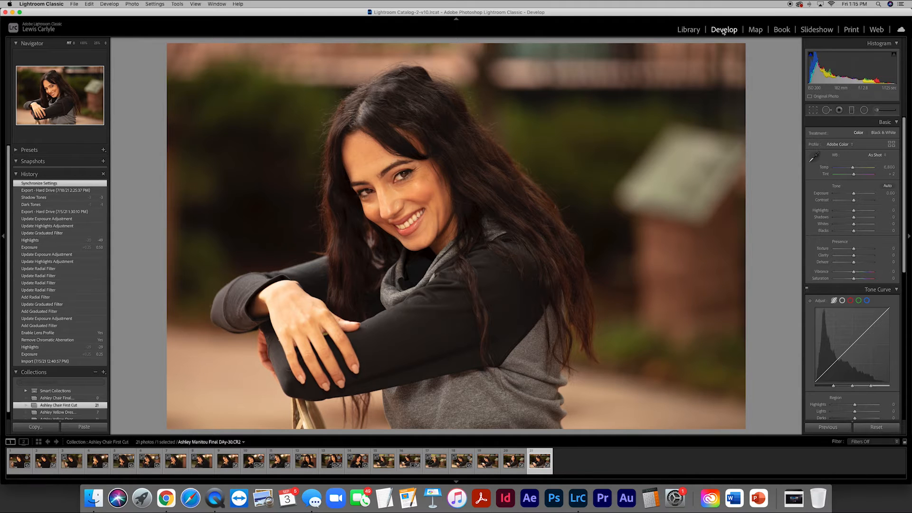
key("b")
key("g")
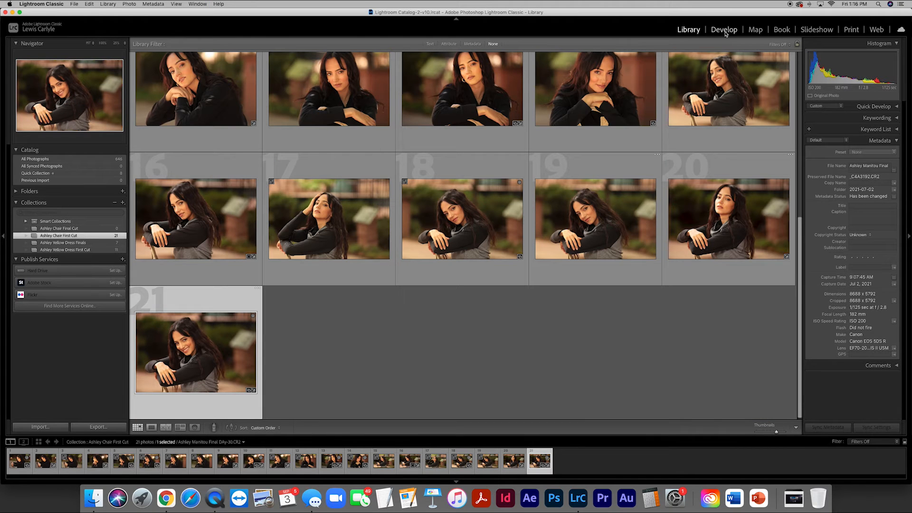
Step: Add all photos in the Quick Collection to the Chair Final Cut collection, open that collection and deselect everything
left_click(102, 174)
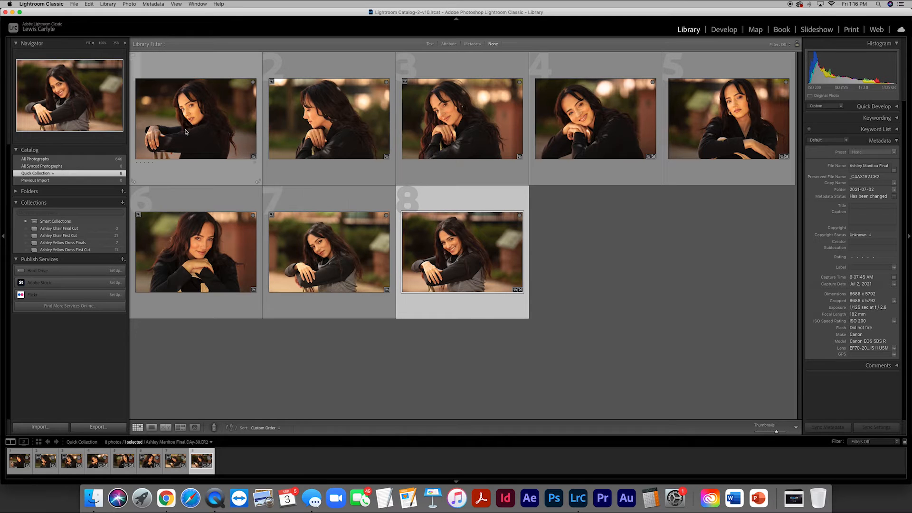
left_click(208, 138)
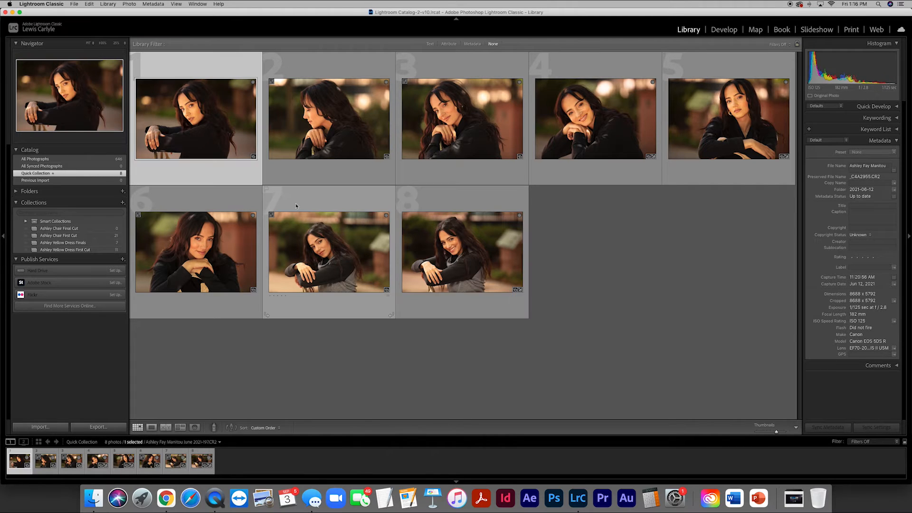
key("super+a")
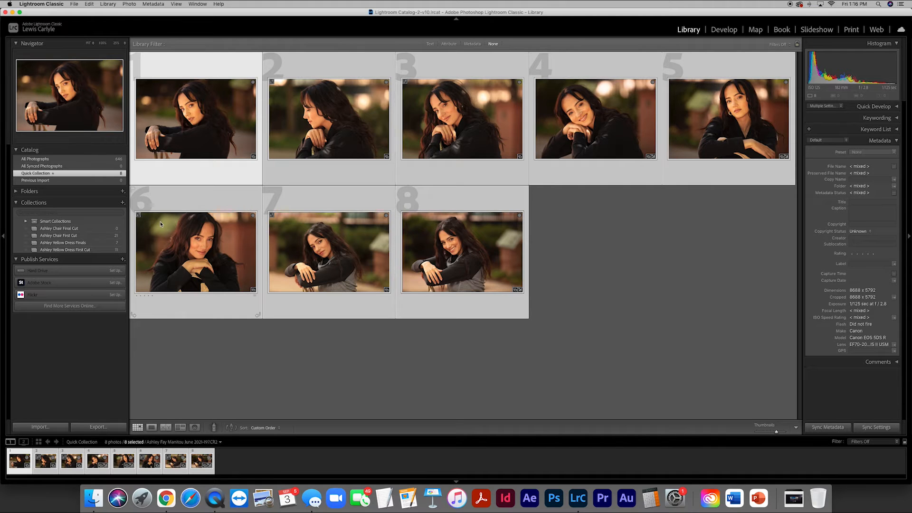
left_click_drag(161, 224, 79, 229)
left_click(79, 229)
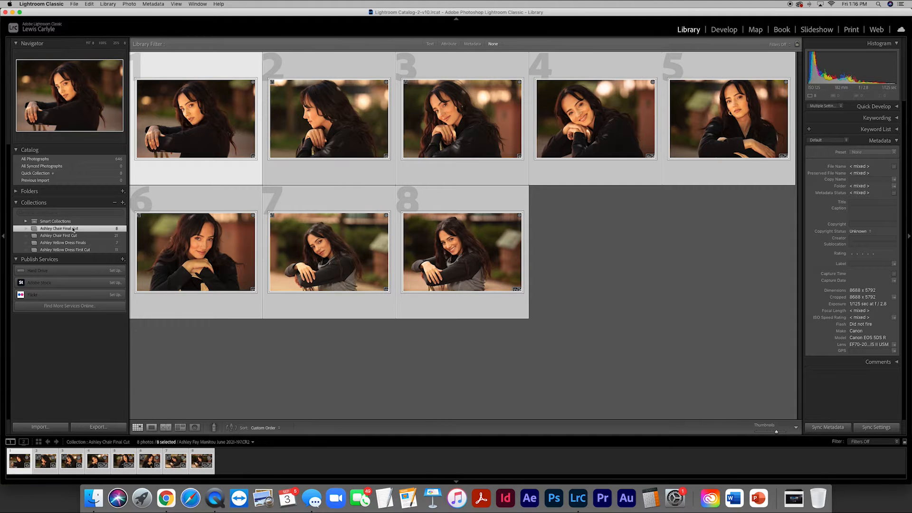
left_click(581, 222)
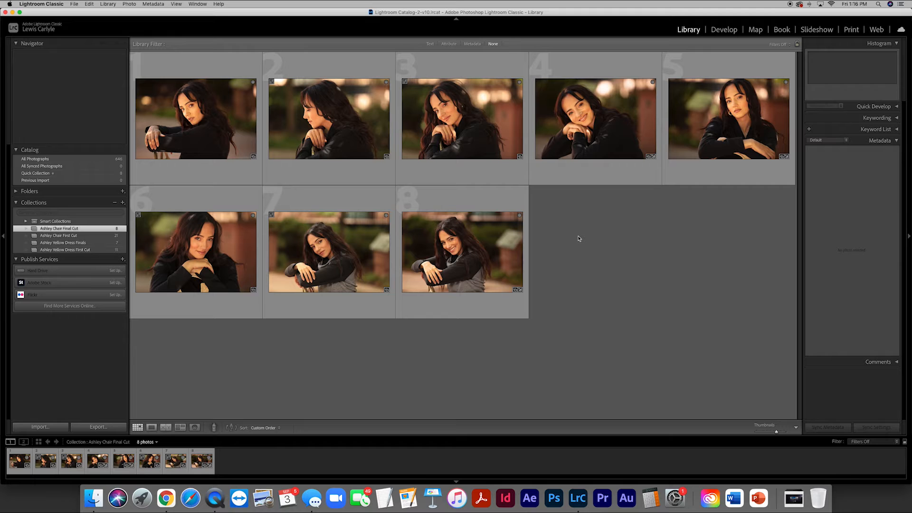
Step: Open the first Final Cut photo for developing, and set its Exposure to +0.25 and Highlights to -24
double_click(206, 135)
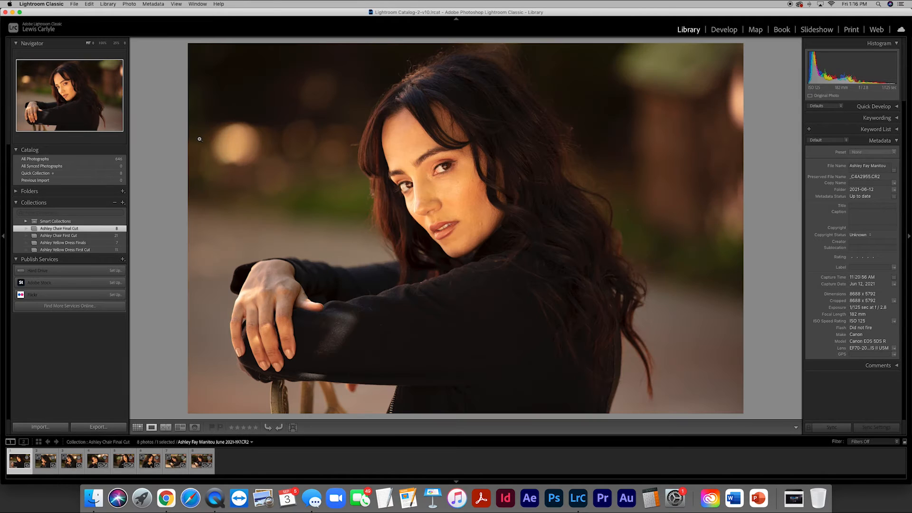
left_click(723, 30)
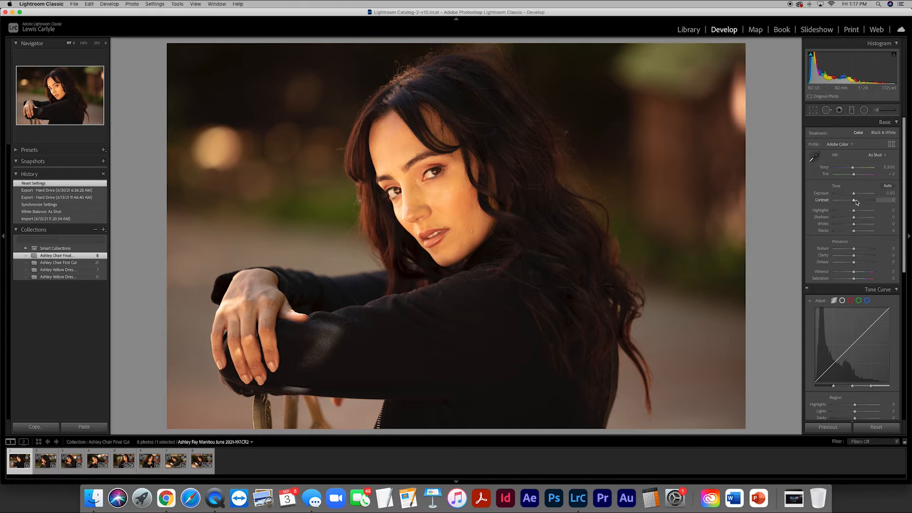
left_click(885, 193)
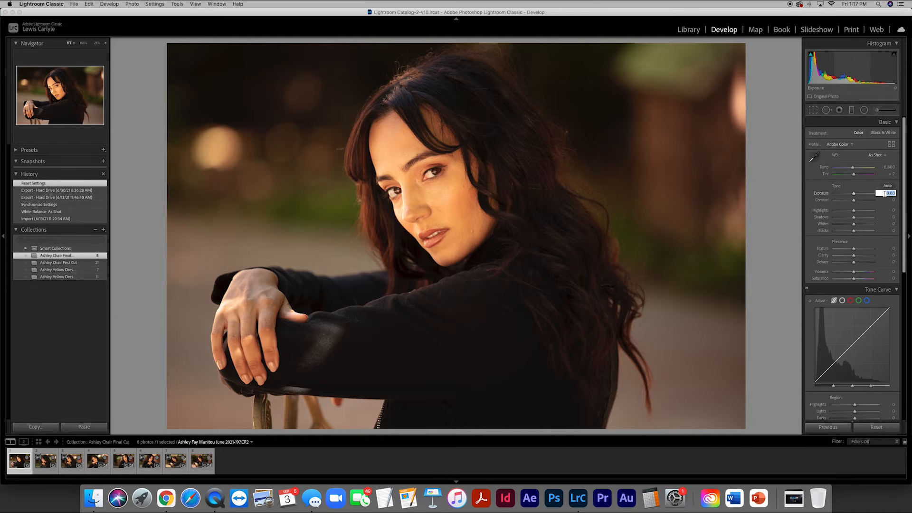
type(".25")
key("Return")
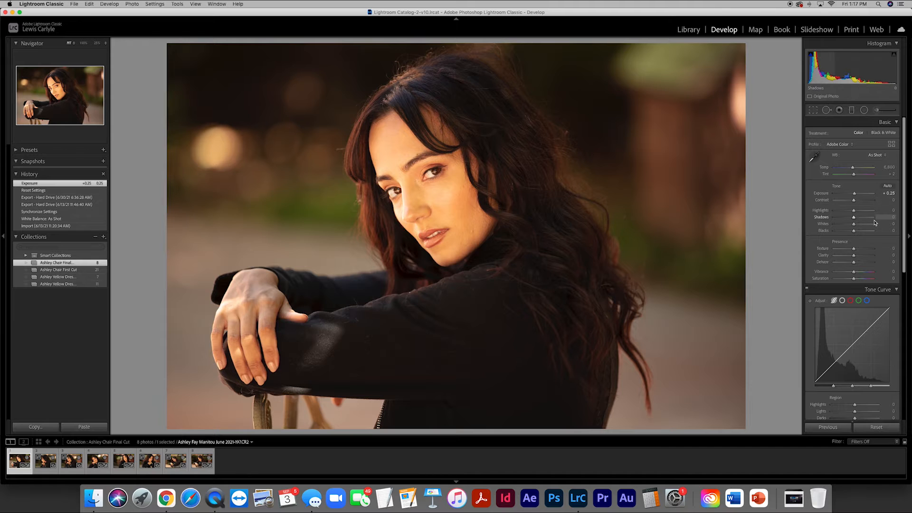
left_click_drag(853, 211, 849, 211)
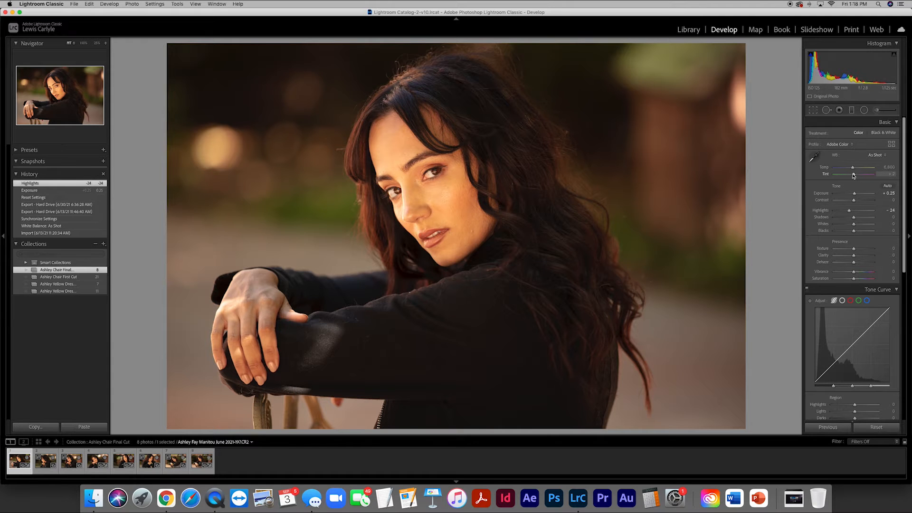
Step: Cool the portrait's Temp to 6,284 and lift the dark tones with Shadows at +37 and Blacks at +20
left_click_drag(853, 169, 851, 169)
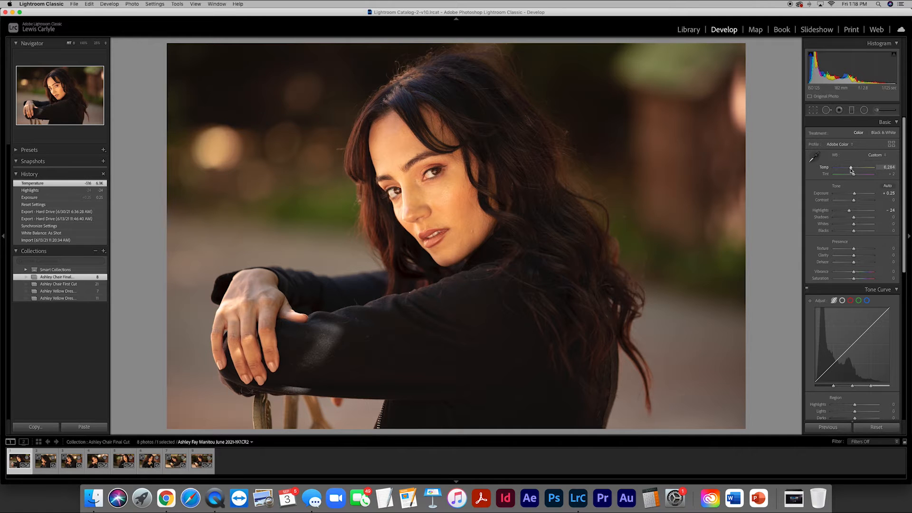
mouse_move(853, 231)
left_mouse_down()
mouse_move(857, 219)
mouse_move(877, 220)
mouse_move(861, 220)
left_mouse_up()
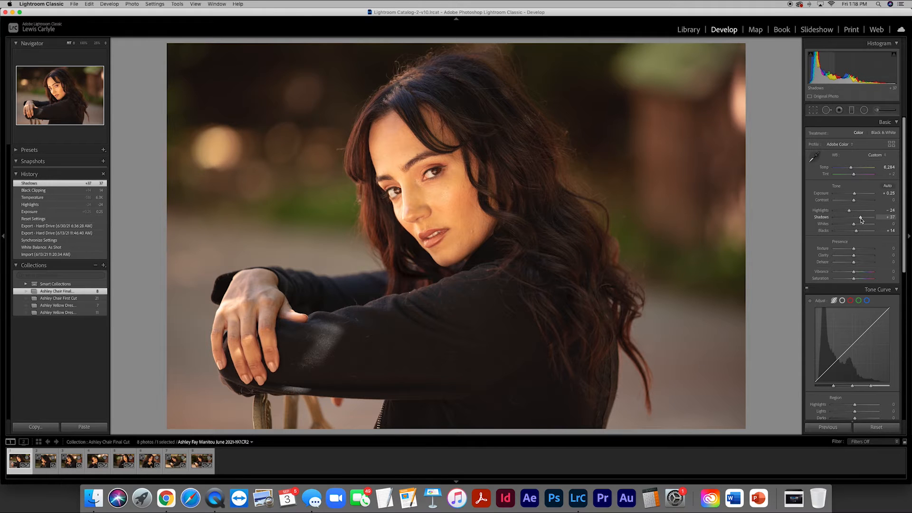
left_click_drag(856, 231, 859, 234)
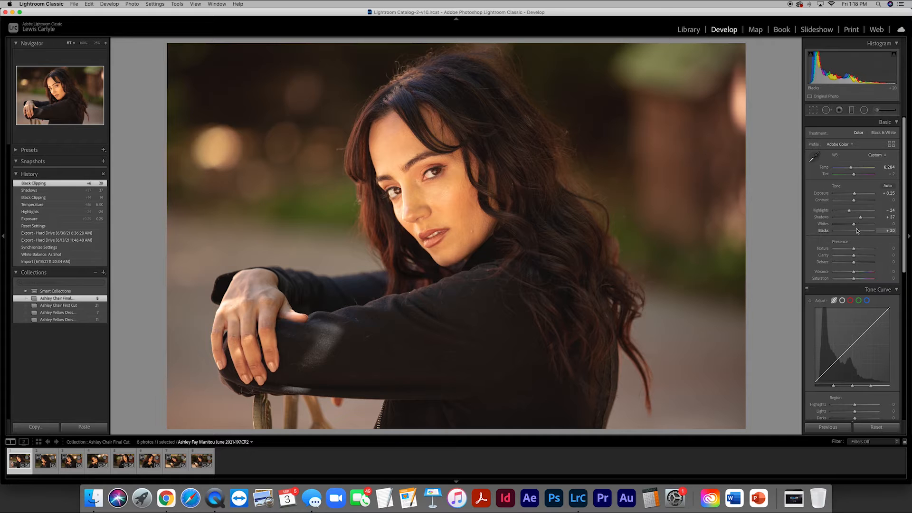
Step: Try a Saturation of +66 on the portrait, and reset it to 0
scroll(857, 232, "down", 3)
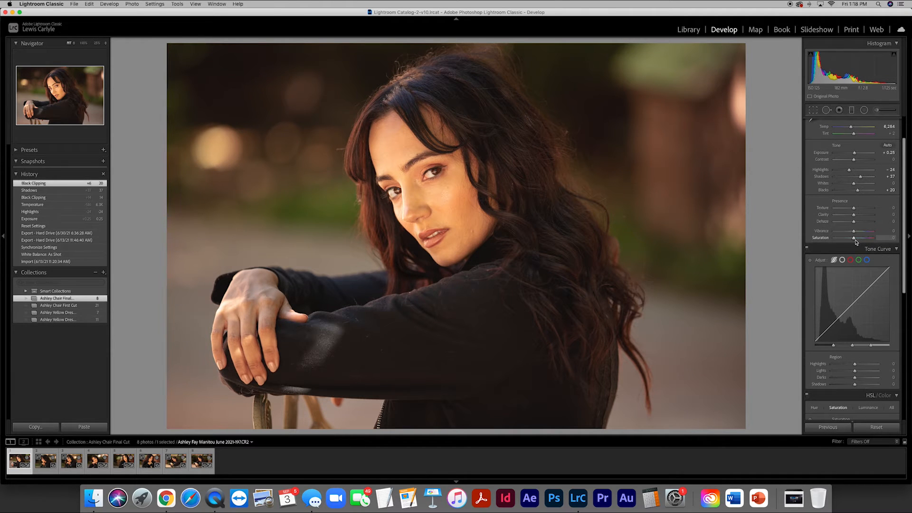
left_click_drag(854, 239, 867, 240)
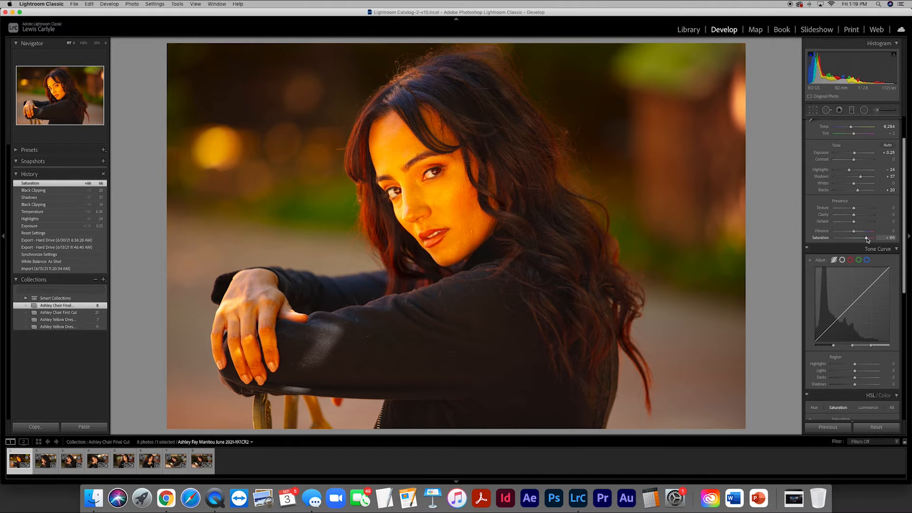
left_click(888, 238)
type("0")
key("Return")
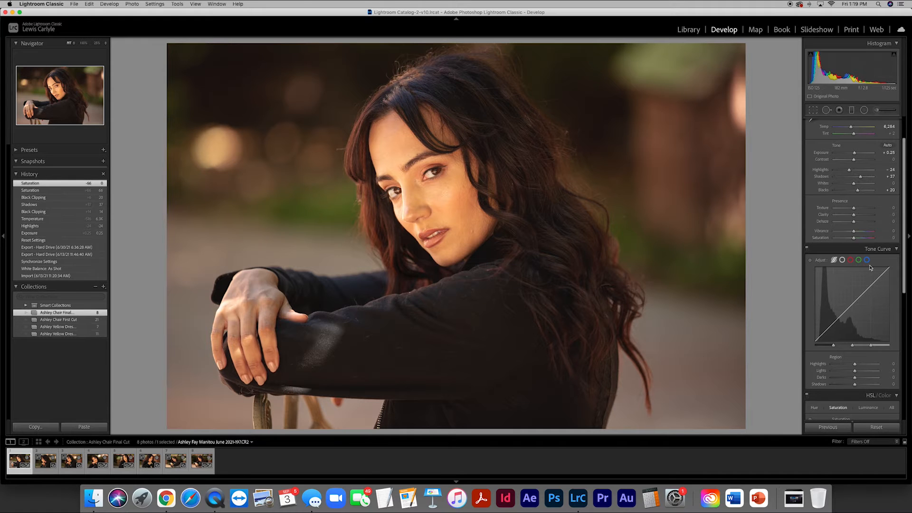
Step: Shape the first portrait's tone curve with Highlights at +3, Lights at +1, Darks at -3 and Shadows at -4
scroll(864, 272, "down", 3)
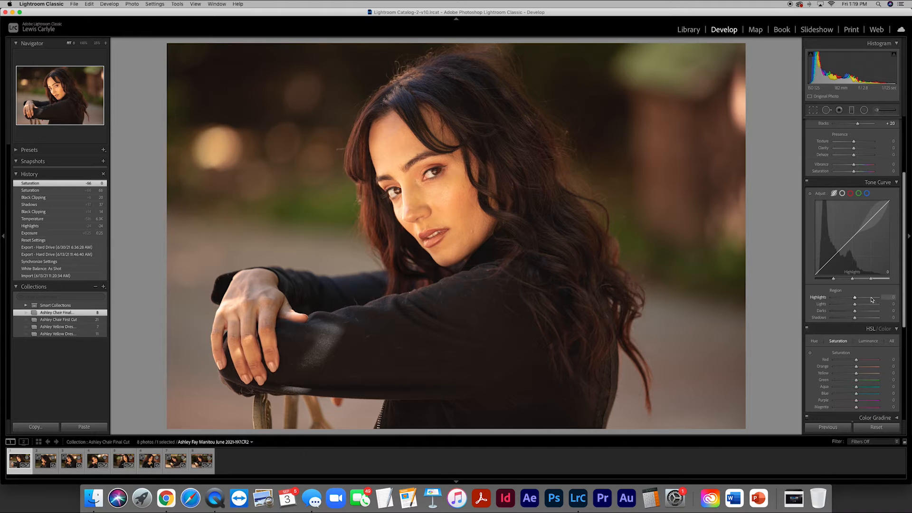
left_click_drag(856, 298, 854, 313)
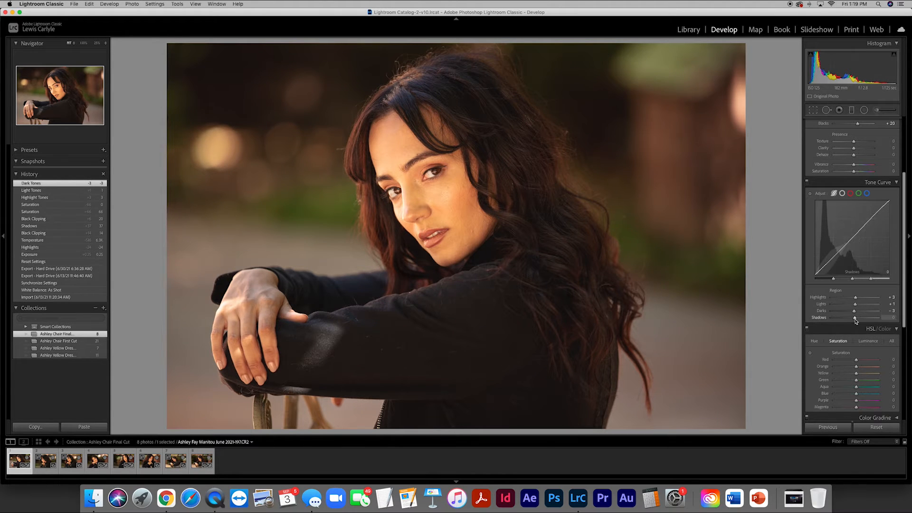
left_click_drag(855, 319, 853, 320)
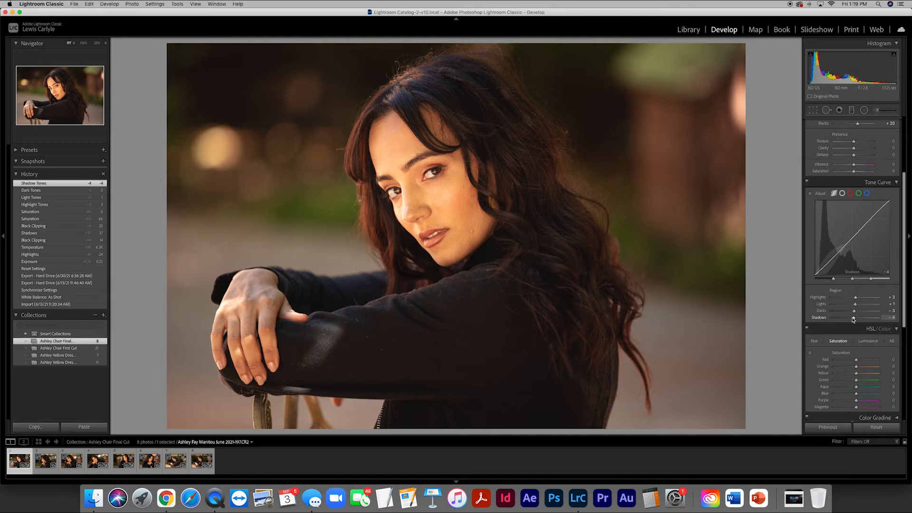
Step: Try Remove Chromatic Aberration and Enable Profile Corrections on the first portrait, compare with and without the lens profile, and turn both off
scroll(852, 294, "down", 5)
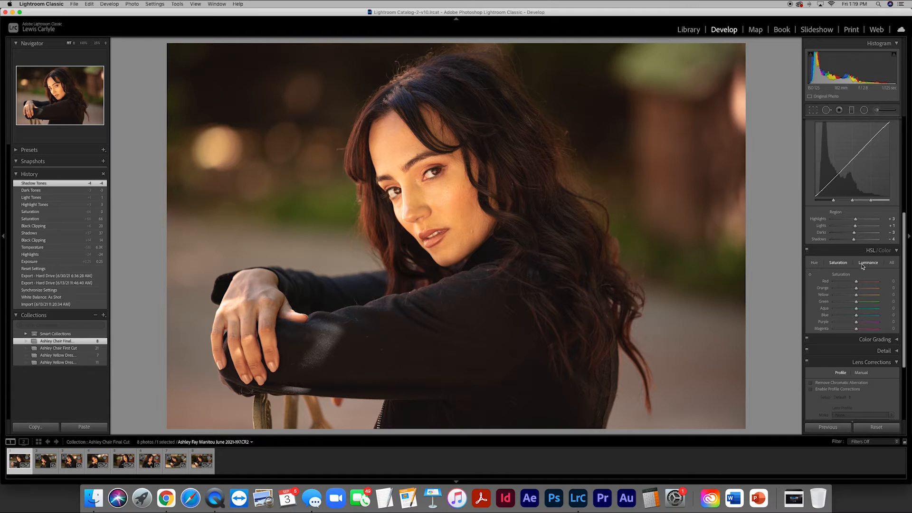
scroll(858, 268, "down", 3)
scroll(857, 268, "down", 1)
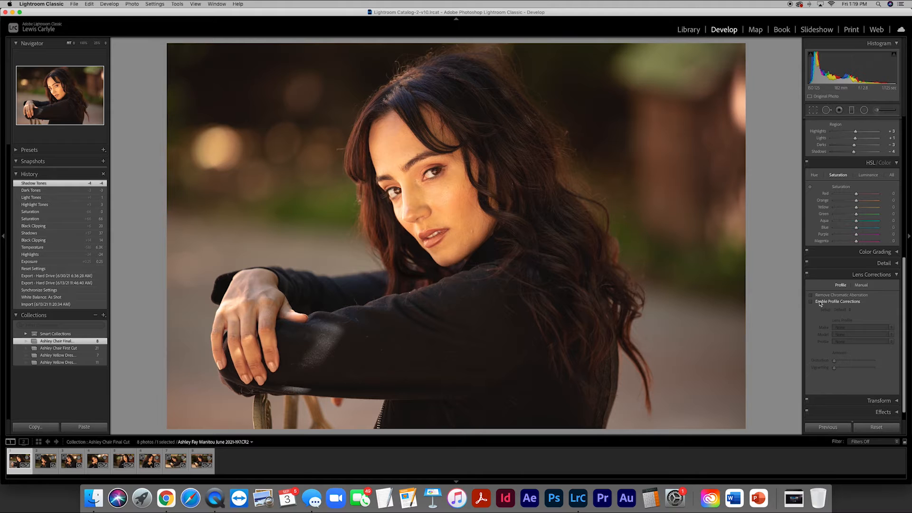
left_click(812, 296)
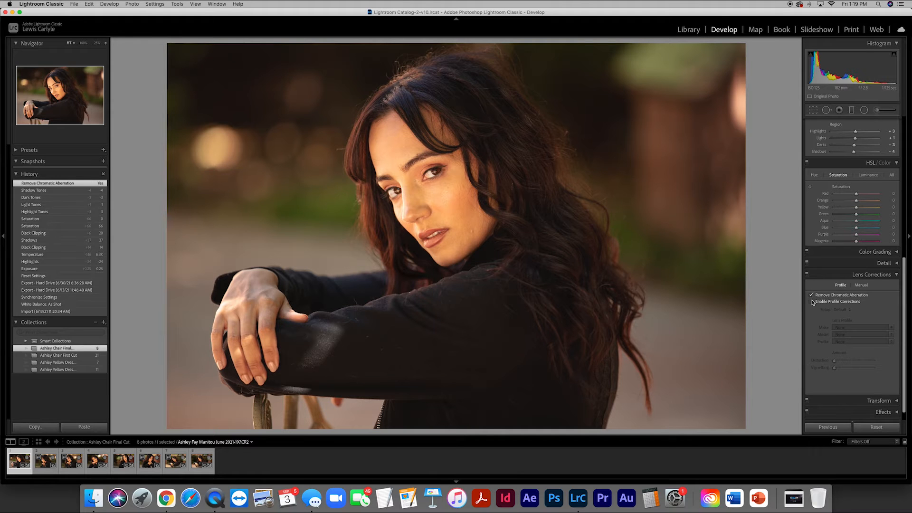
left_click(812, 302)
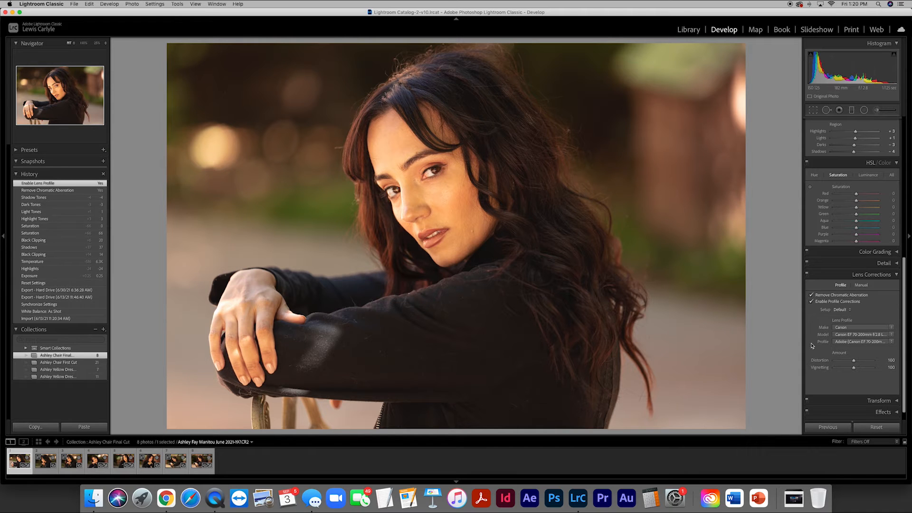
left_click(812, 301)
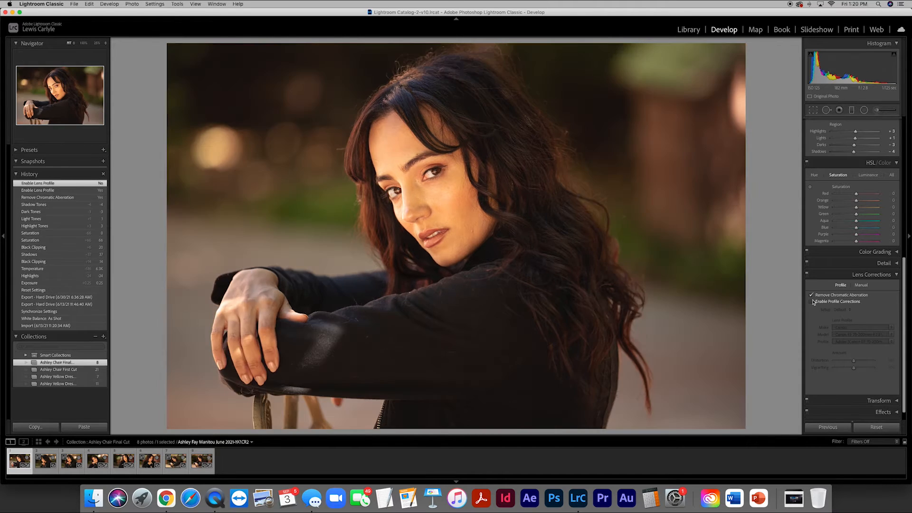
left_click(811, 302)
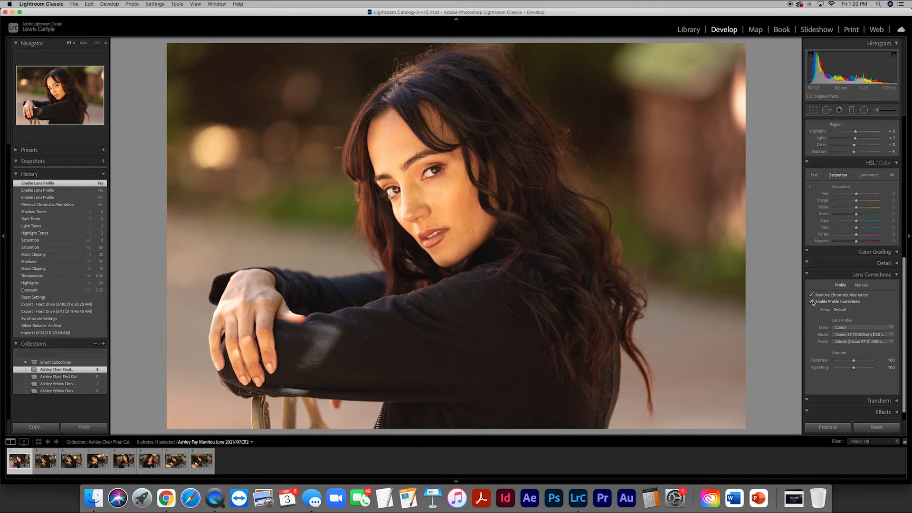
left_click(812, 301)
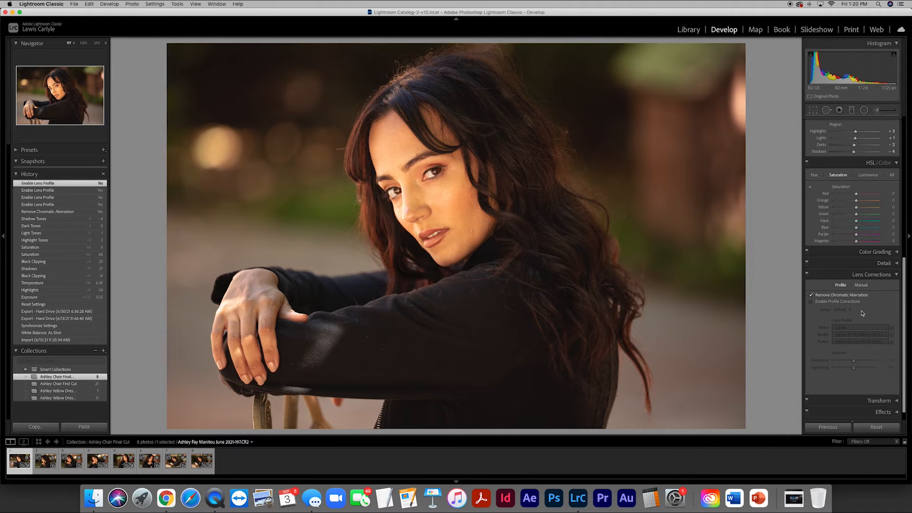
left_click(812, 296)
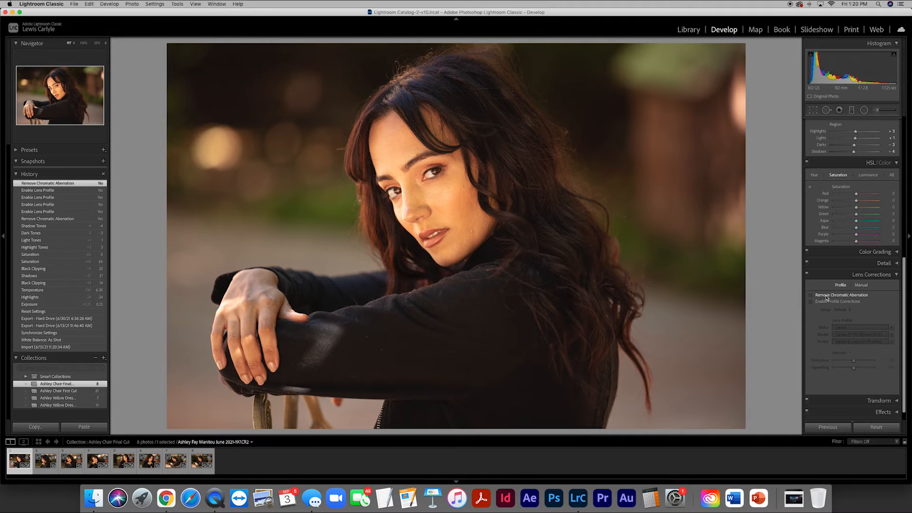
Step: Open the second Final Cut photo and set Exposure to +0.25, Highlights to -28, Shadows to +4, Whites to +12 and Blacks to +9
scroll(829, 295, "up", 8)
scroll(830, 293, "up", 4)
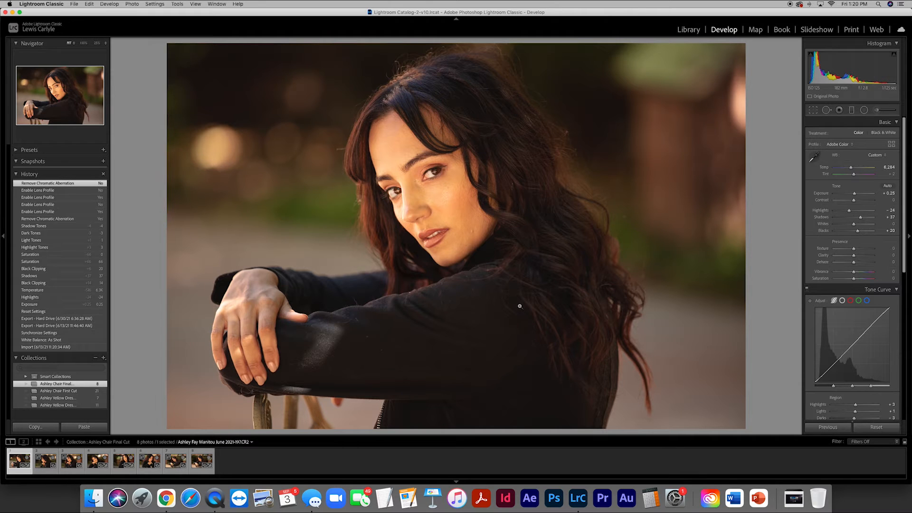
left_click(45, 464)
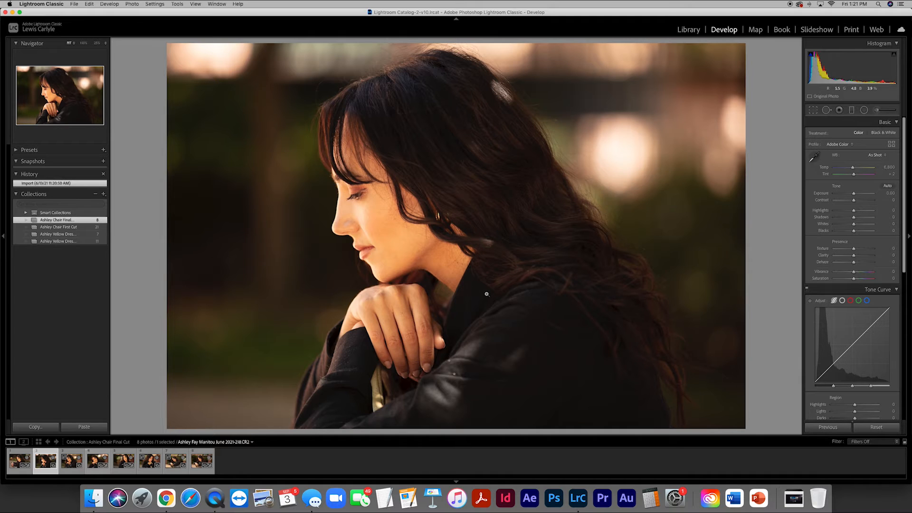
key("Left")
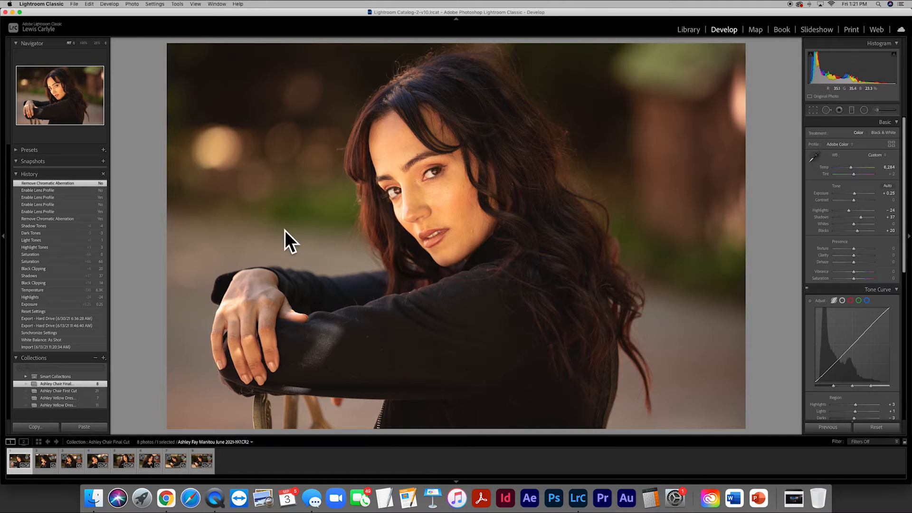
key("Right")
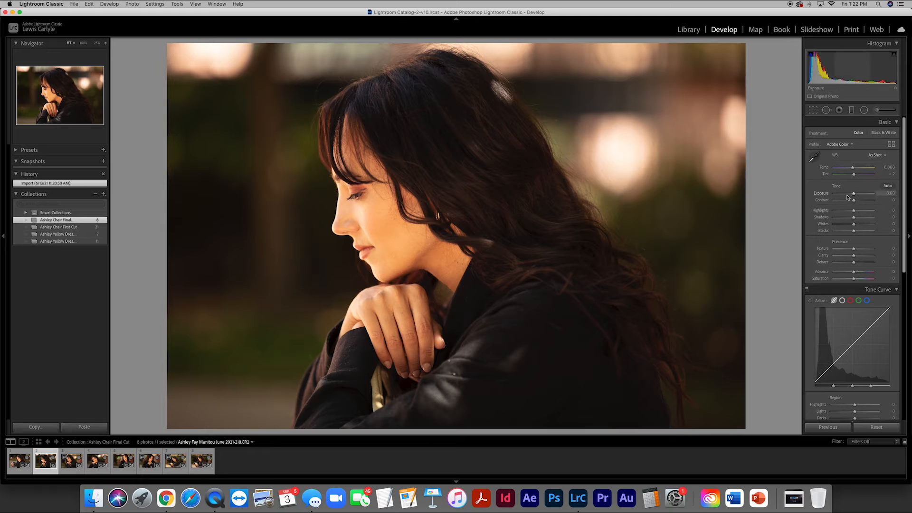
left_click(879, 193)
key("BackSpace")
key("Return")
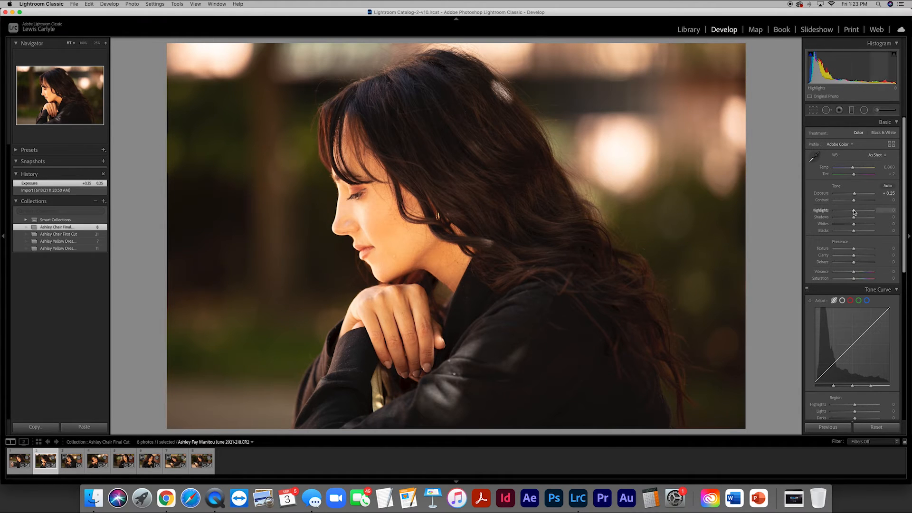
left_click_drag(854, 212, 848, 212)
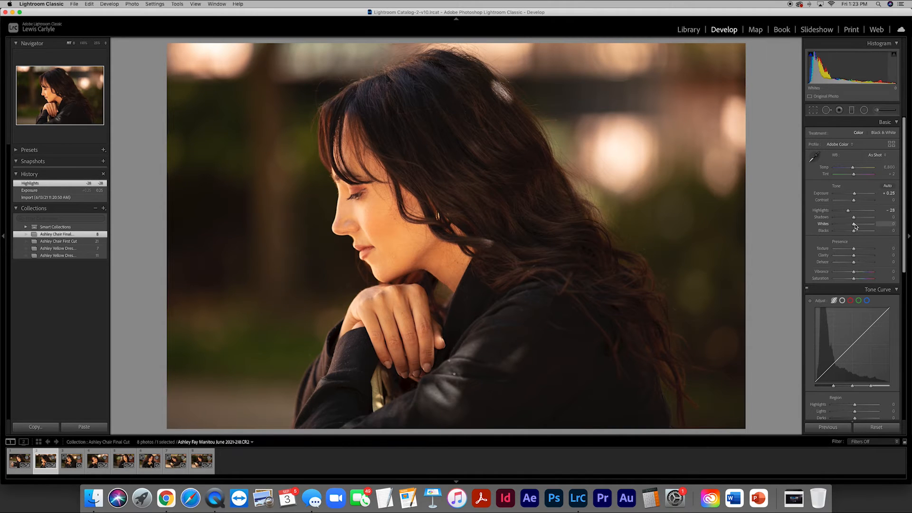
left_click_drag(854, 226, 854, 232)
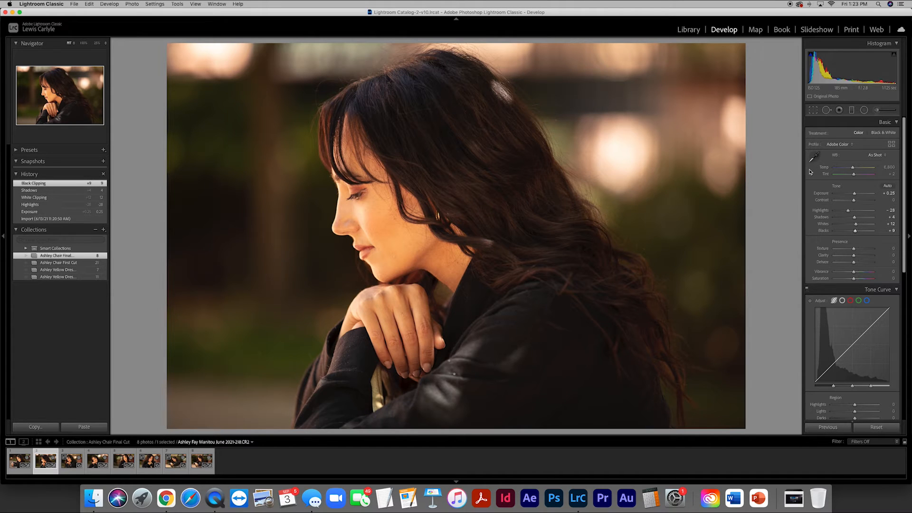
Step: Draw a radial filter over the back of the woman's hair, tilting and positioning the ellipse to follow the hair's fall
left_click(864, 110)
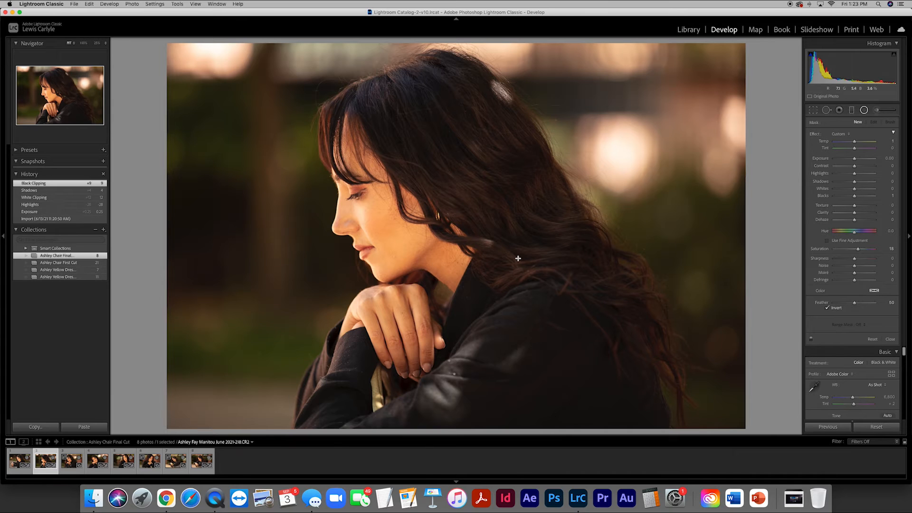
left_click_drag(500, 200, 548, 359)
left_click_drag(561, 207, 547, 164)
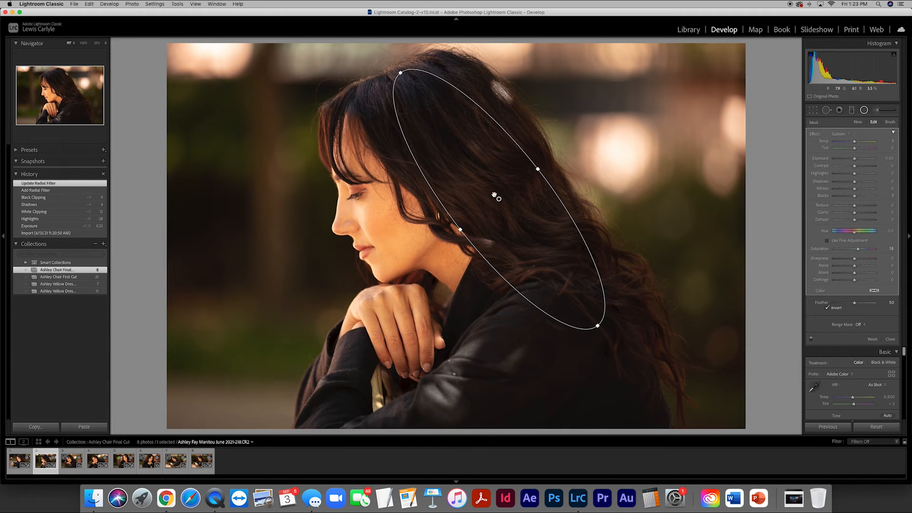
left_click_drag(499, 194, 514, 205)
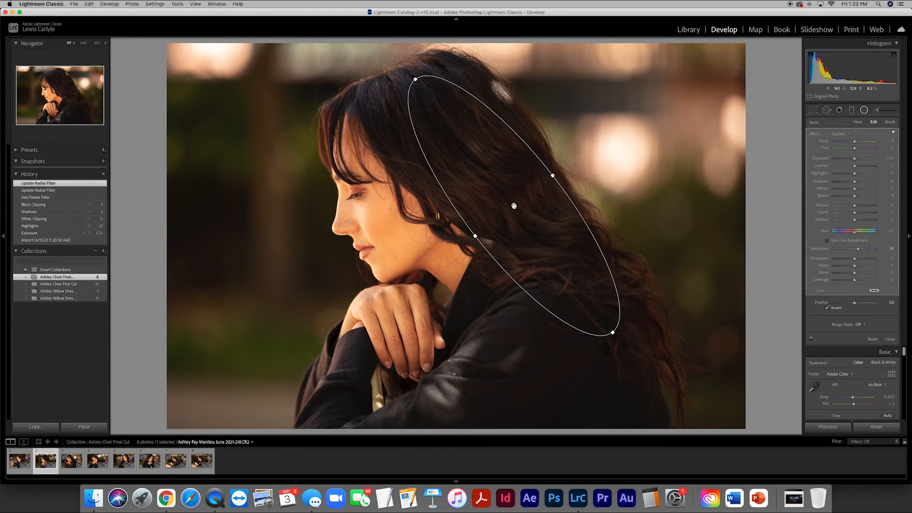
Step: Set the hair filter's Exposure to 0.86, Highlights to 6, Shadows to -13, Whites to 13 and Blacks to -6, and cool the photo's Temp to 6,485
left_click_drag(855, 160, 870, 161)
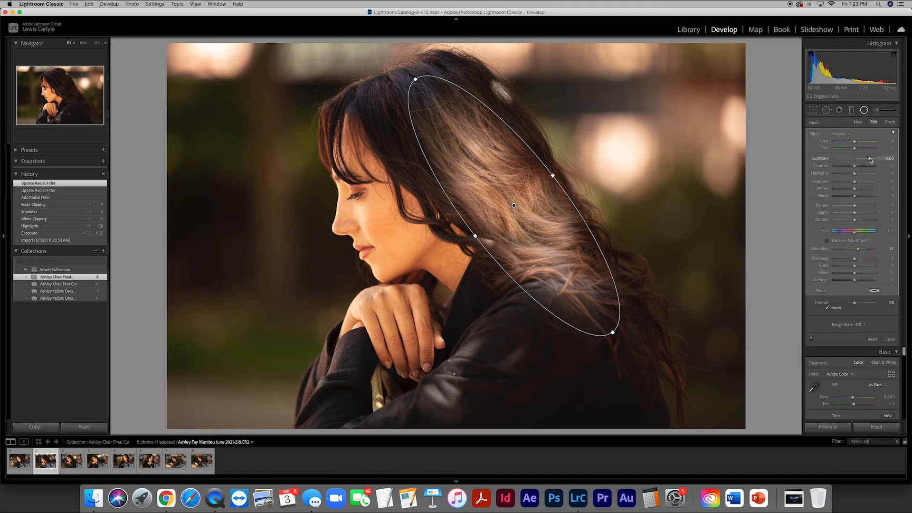
left_click_drag(870, 160, 861, 160)
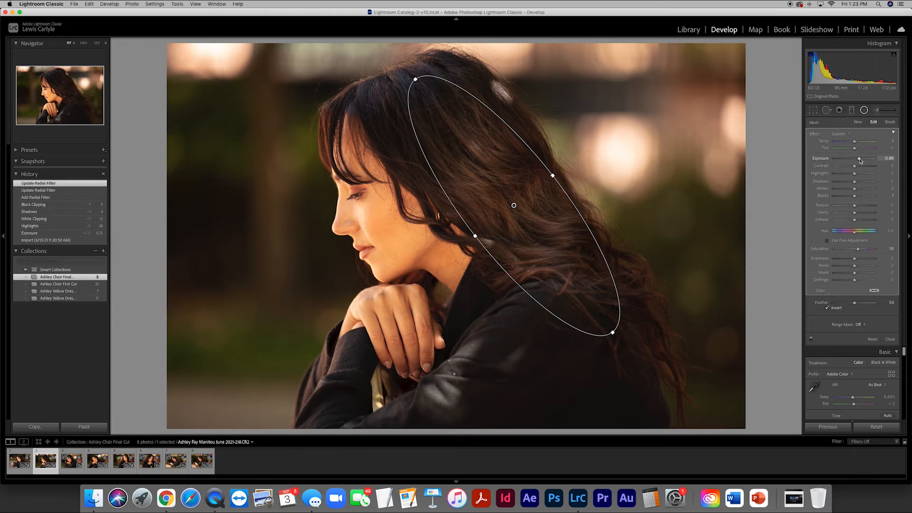
mouse_move(856, 175)
left_mouse_down()
mouse_move(848, 183)
mouse_move(857, 190)
left_mouse_up()
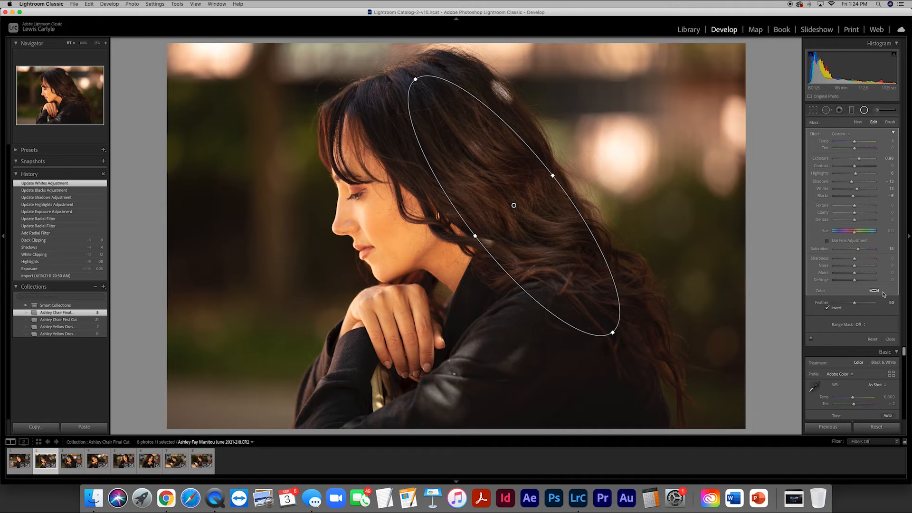
left_click(890, 339)
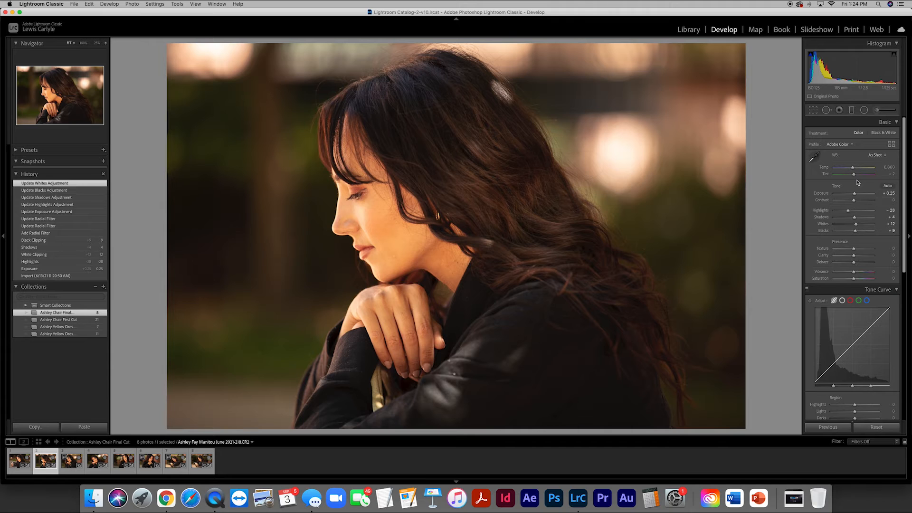
left_click_drag(854, 169, 851, 170)
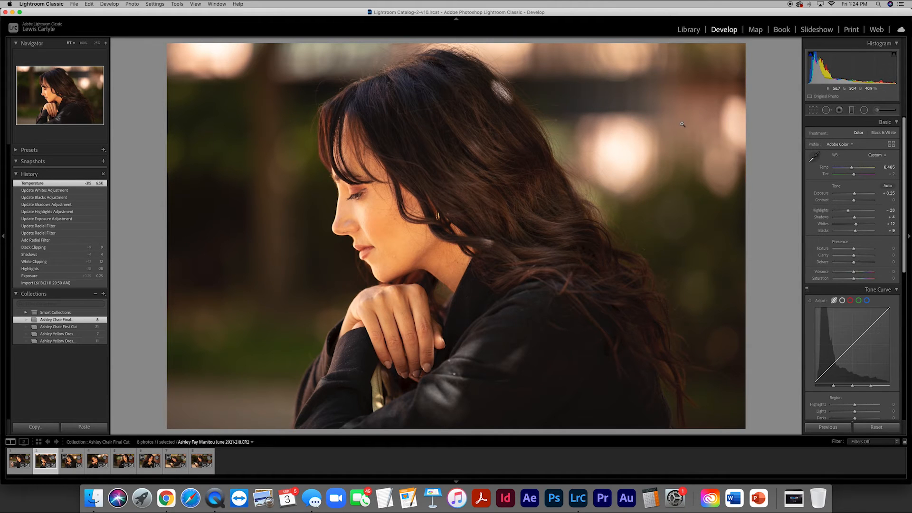
Step: Add a radial filter over the bright background behind the head with Temp 20, Exposure -0.27 and slightly lowered Highlights, Shadows and Blacks
left_click(865, 111)
left_click_drag(639, 120, 788, 245)
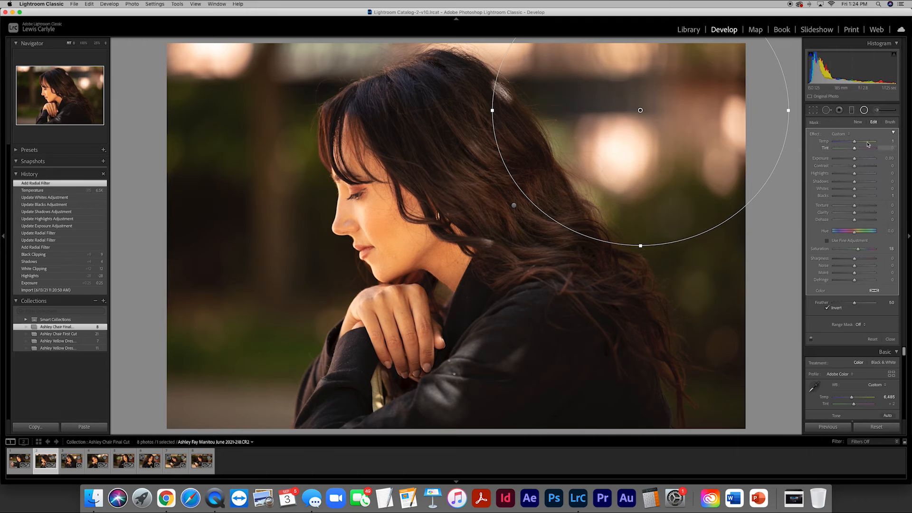
mouse_move(854, 142)
left_mouse_down()
mouse_move(869, 143)
mouse_move(859, 143)
left_mouse_up()
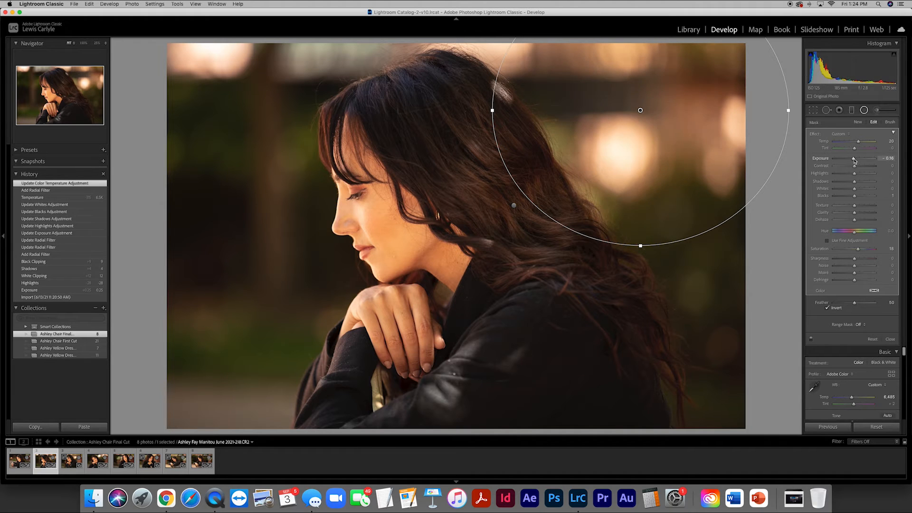
left_click_drag(853, 160, 853, 197)
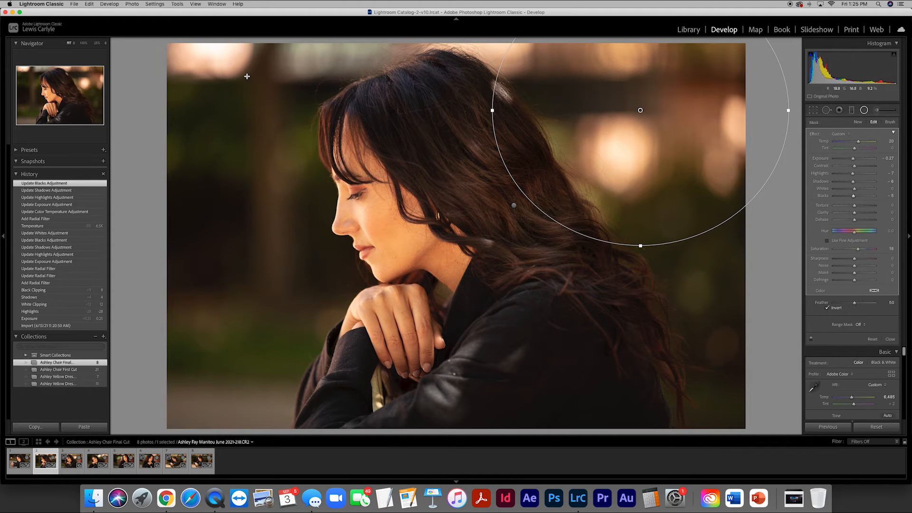
Step: Add a radial filter over the bright background corner in front of the face with Temp 17, Exposure -0.08, Shadows -4 and Blacks -4
left_click_drag(205, 67, 230, 70)
left_click_drag(853, 141, 854, 197)
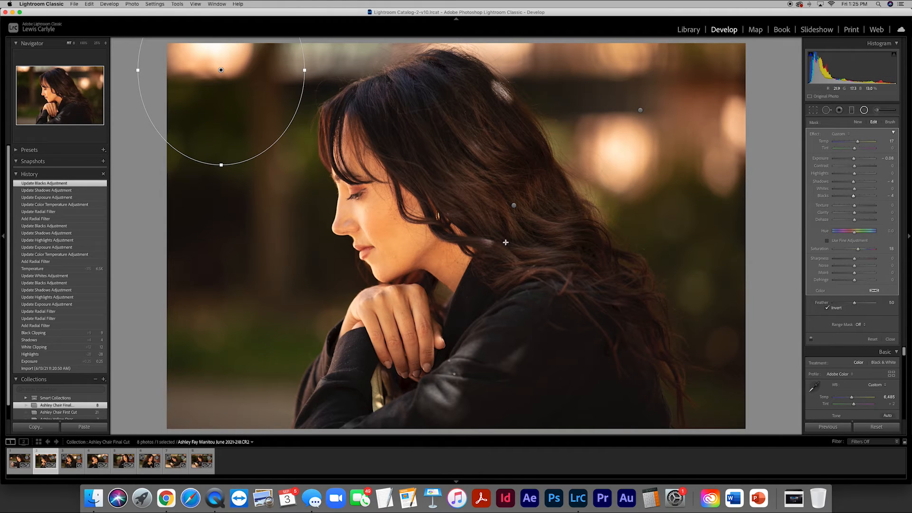
left_click(890, 338)
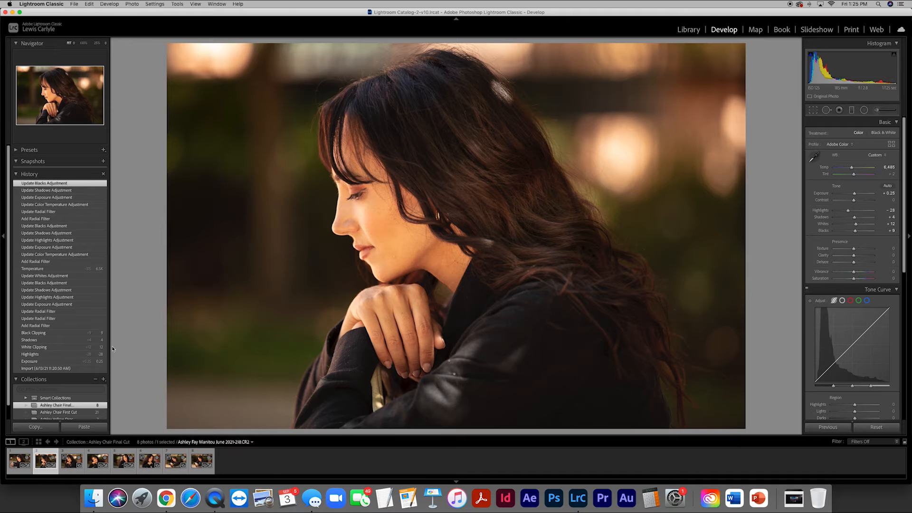
Step: Open the third Final Cut photo, examine the eyes and skin up close, and return to the full view
left_click(73, 465)
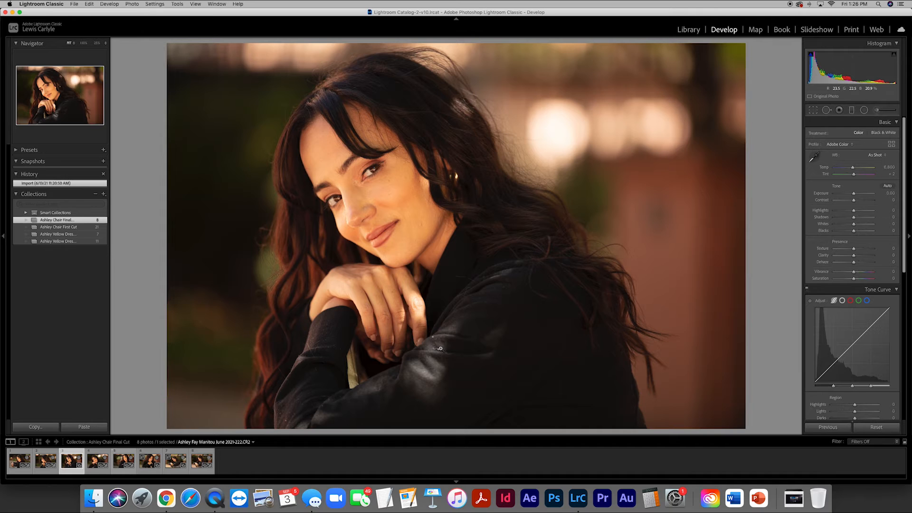
left_click(355, 181)
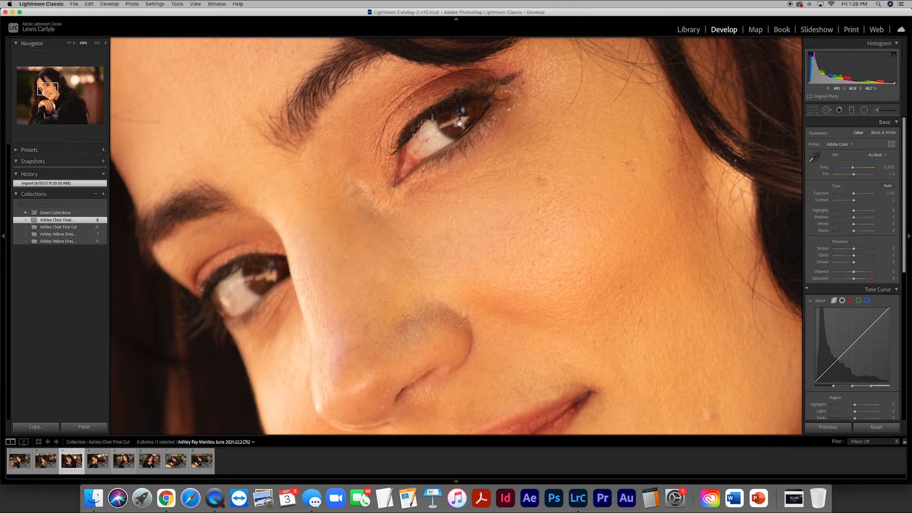
left_click(373, 196)
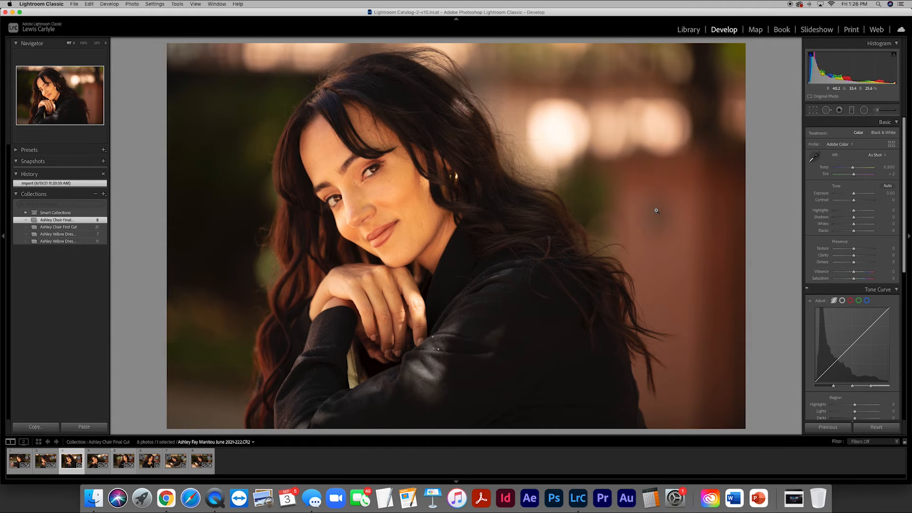
Step: Add a diagonal graduated filter over the background behind the shoulder with Temp 8 and Exposure -0.71
left_click(852, 110)
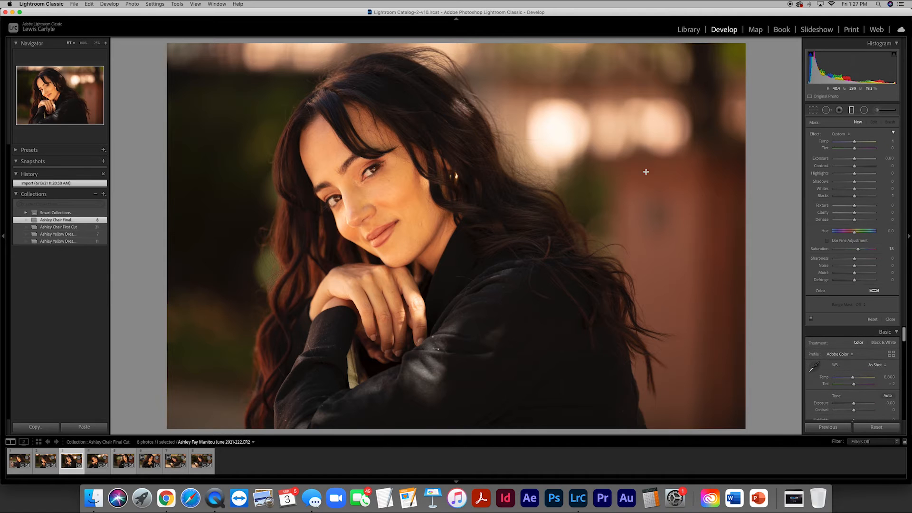
left_click_drag(654, 163, 524, 226)
left_click_drag(657, 171, 680, 165)
left_click_drag(854, 158, 855, 144)
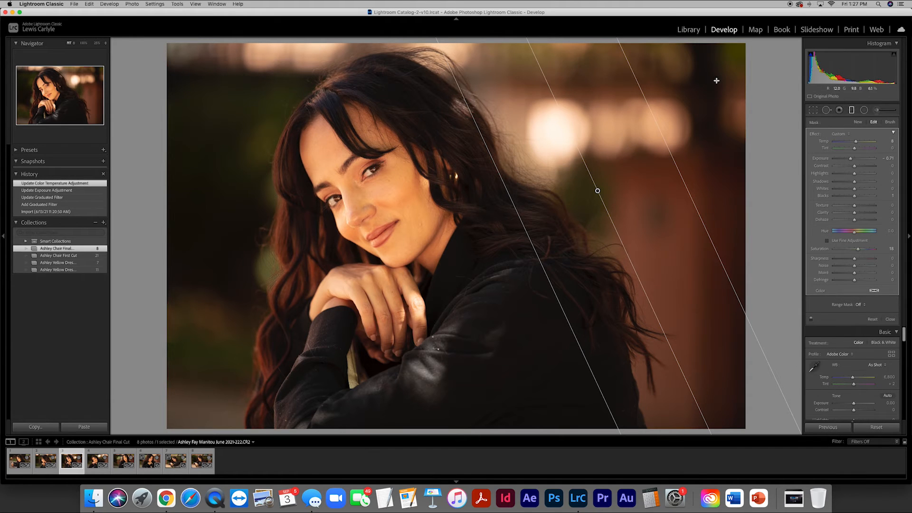
Step: Add a wide radial filter over the bright upper background in front of the head with Temp 17, Exposure -0.15, Shadows -2 and Blacks -2
left_click(864, 109)
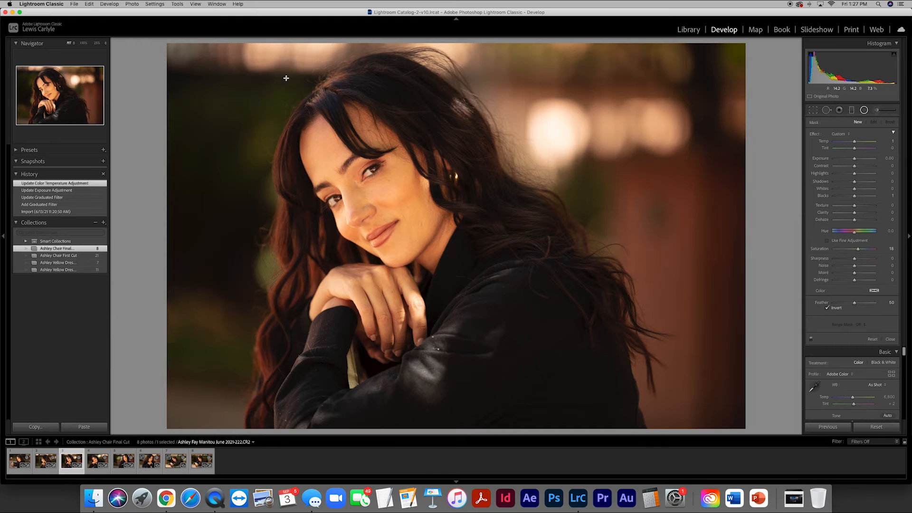
left_click_drag(243, 57, 97, 83)
left_click_drag(238, 56, 237, 57)
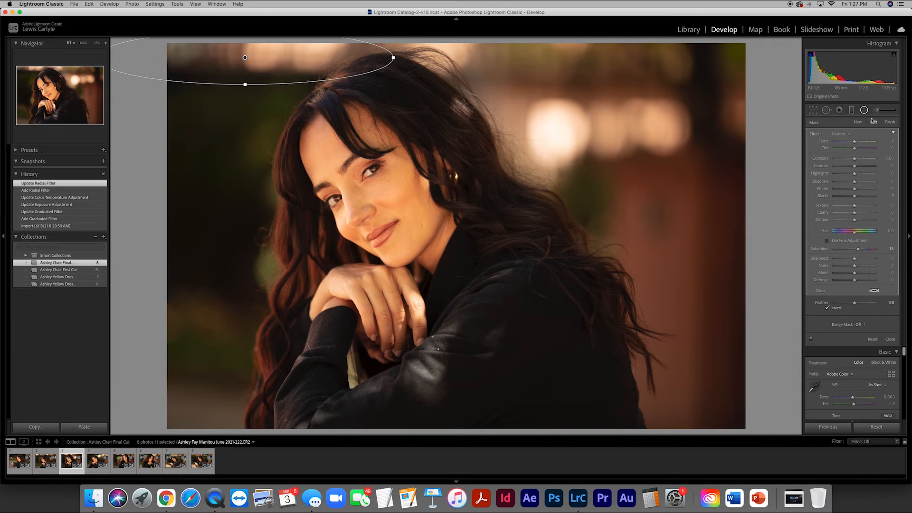
mouse_move(857, 144)
left_mouse_down()
mouse_move(872, 145)
mouse_move(858, 144)
left_mouse_up()
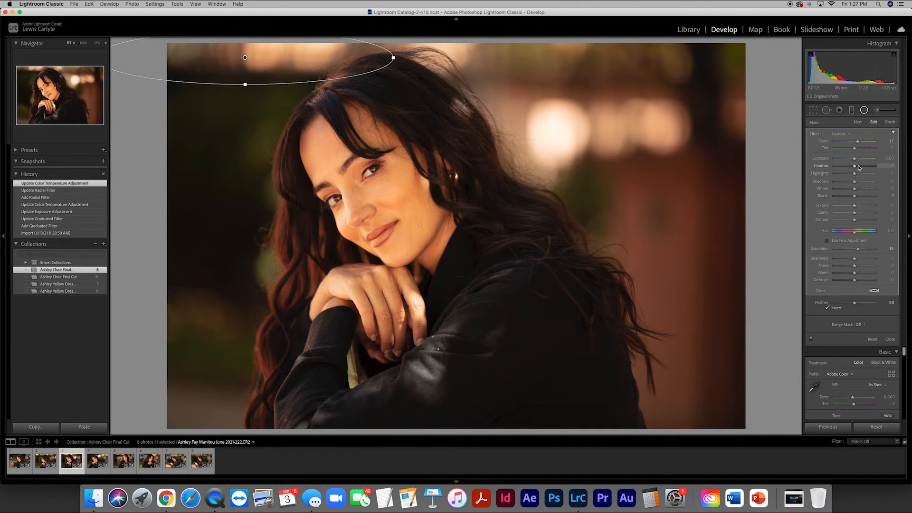
left_click_drag(854, 158, 854, 196)
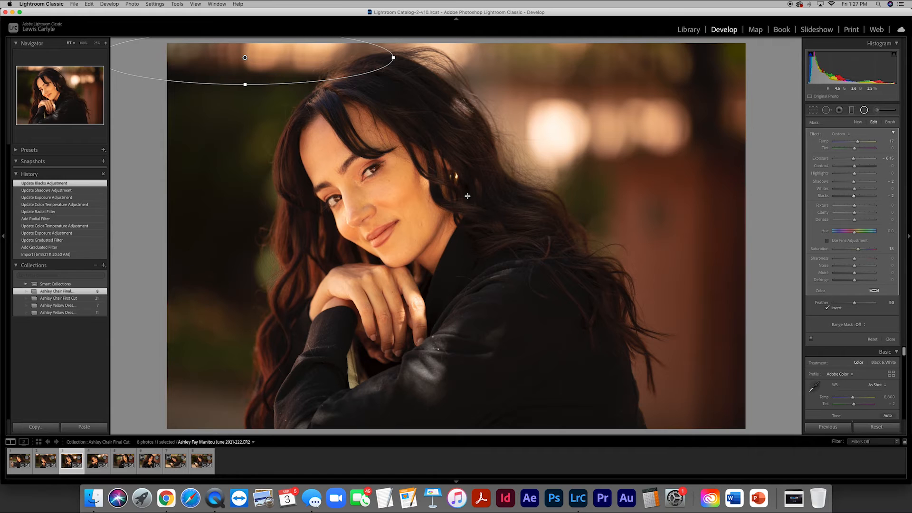
Step: Add a tilted radial filter along the hair behind the face with Exposure 0.56, Highlights 10, Whites 8 and slightly lowered Shadows and Blacks
left_click_drag(469, 186, 511, 355)
left_click_drag(517, 188, 512, 154)
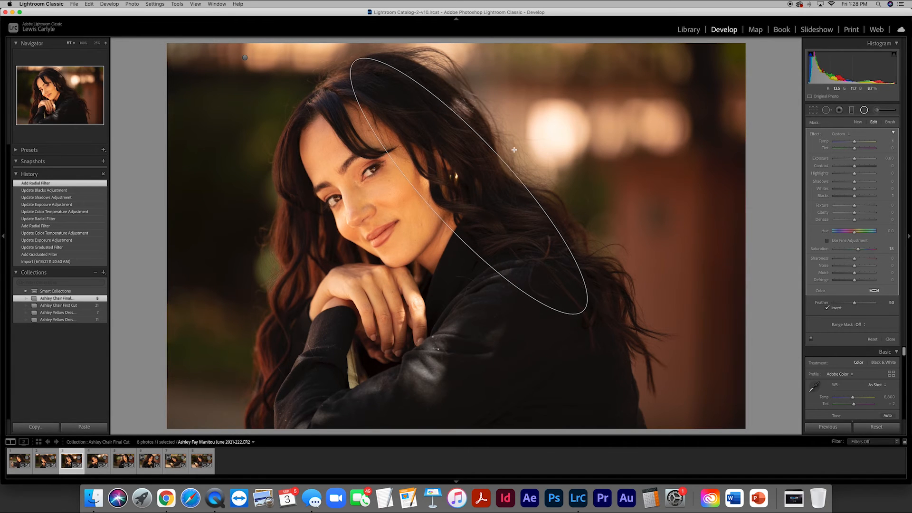
left_click_drag(582, 311, 557, 282)
left_click_drag(468, 185, 482, 186)
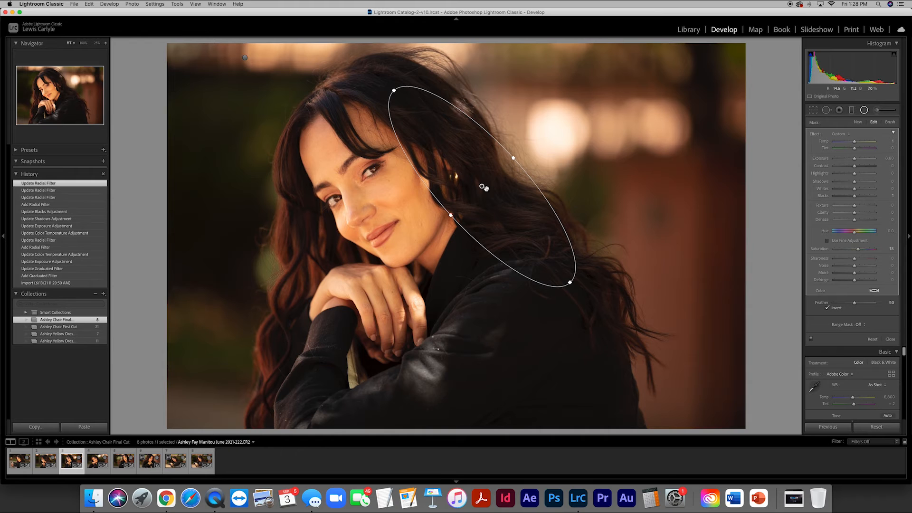
left_click_drag(854, 160, 853, 198)
left_click_drag(855, 189, 856, 191)
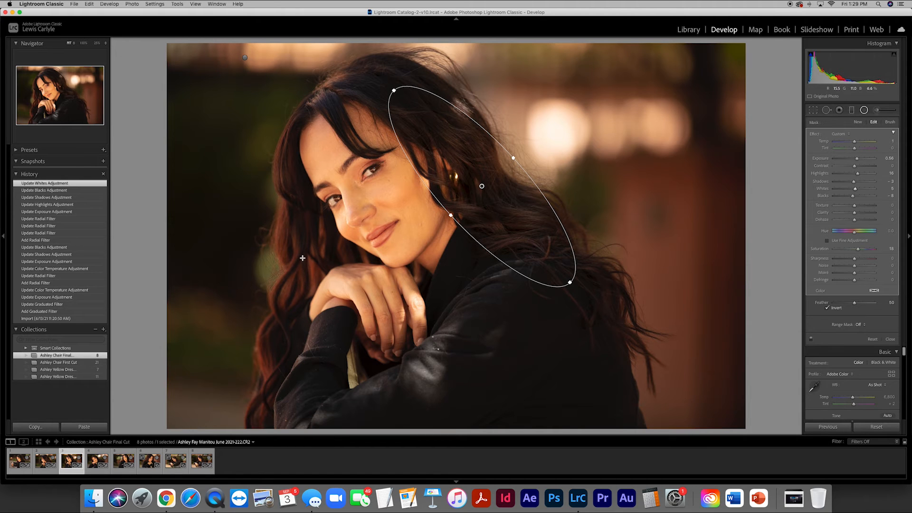
Step: Add a radial filter over the hanging hair beside the hands with Temp 17, Tint 3 and Exposure 0.65
left_click_drag(303, 262, 334, 342)
left_click_drag(338, 261, 295, 284)
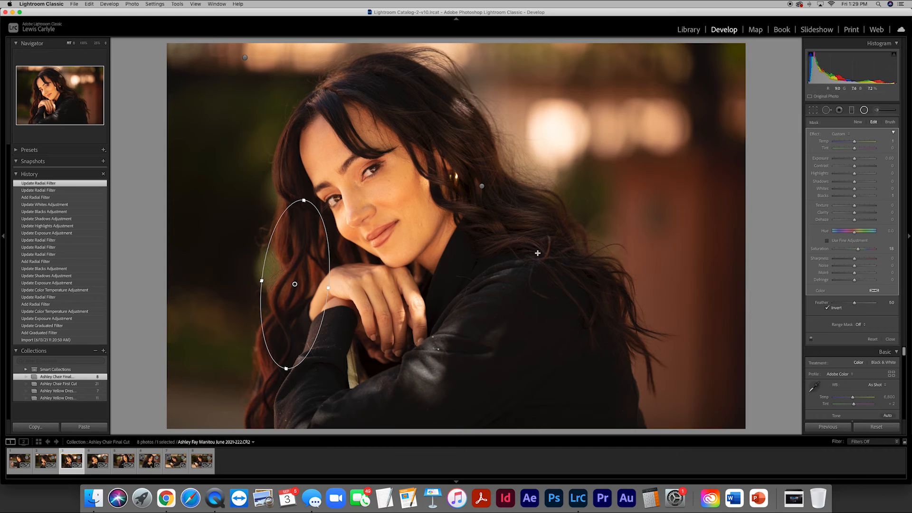
mouse_move(855, 142)
left_mouse_down()
mouse_move(869, 143)
mouse_move(858, 143)
left_mouse_up()
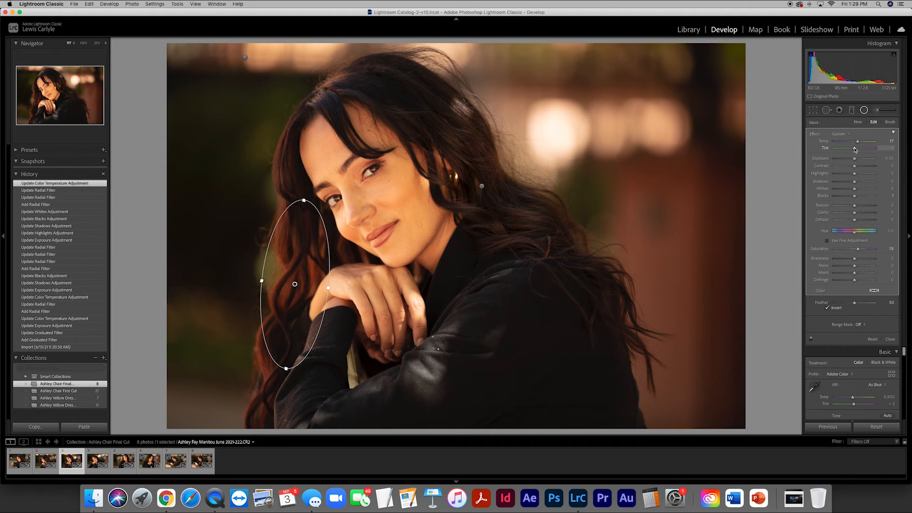
left_click(856, 150)
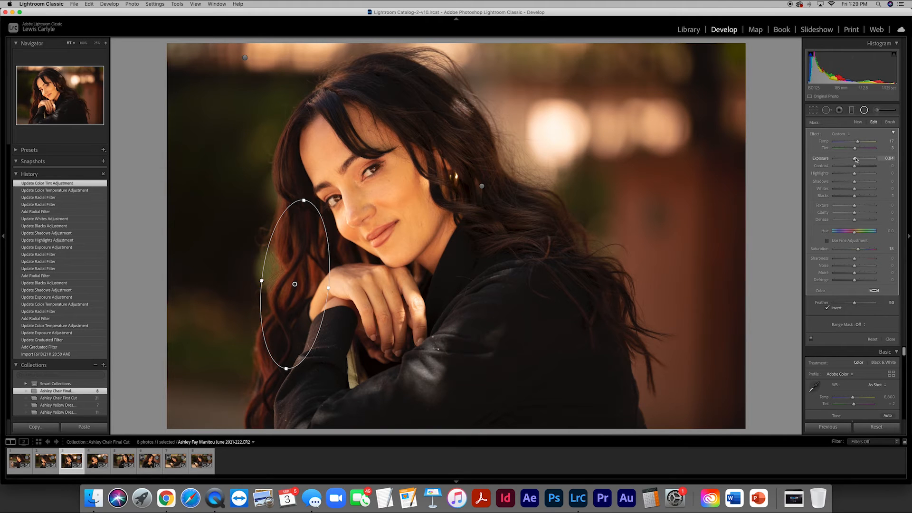
mouse_move(856, 160)
left_mouse_down()
mouse_move(867, 160)
mouse_move(859, 160)
left_mouse_up()
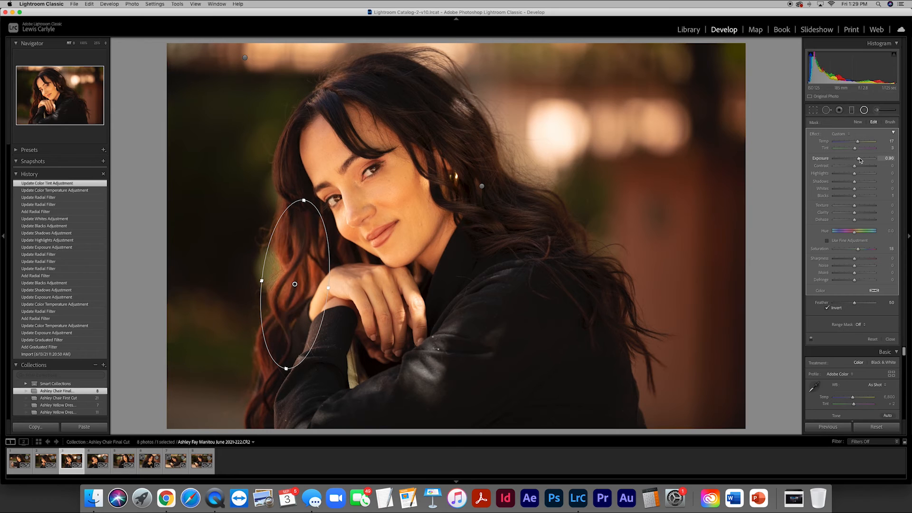
left_click_drag(859, 160, 859, 160)
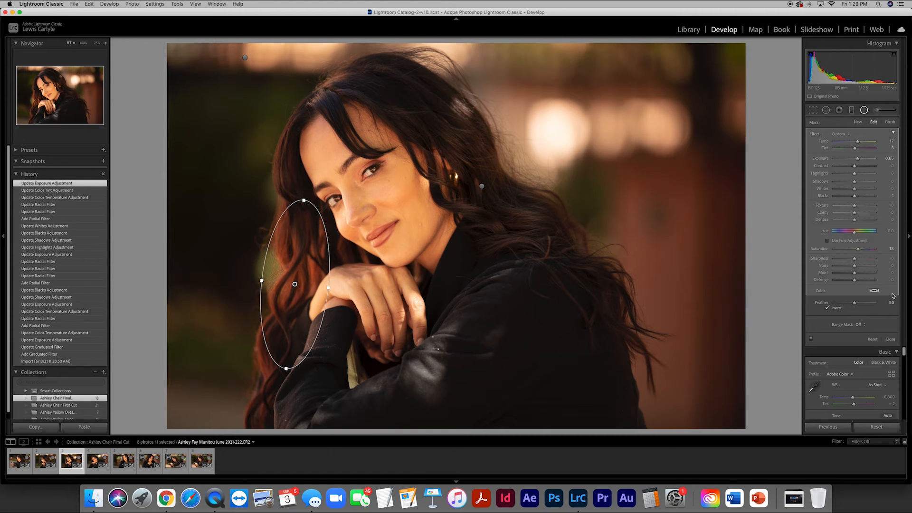
left_click(890, 340)
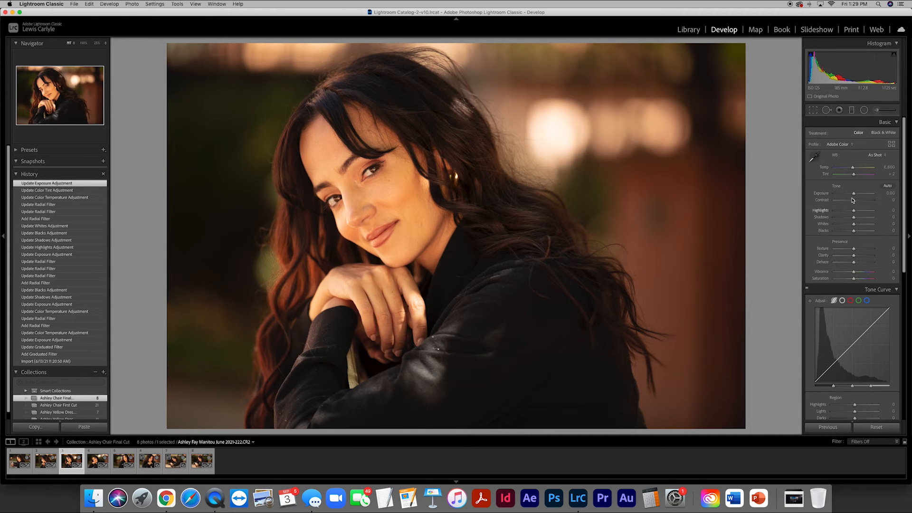
Step: Set the photo's basic Exposure to 0.20, Highlights to -26 and Whites to 5
left_click(883, 194)
type("0.2")
key("Return")
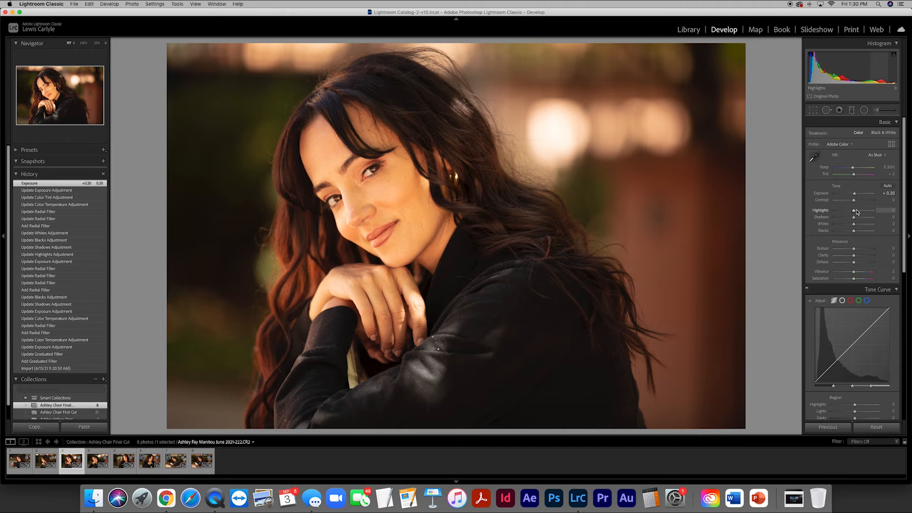
left_click_drag(853, 212, 855, 226)
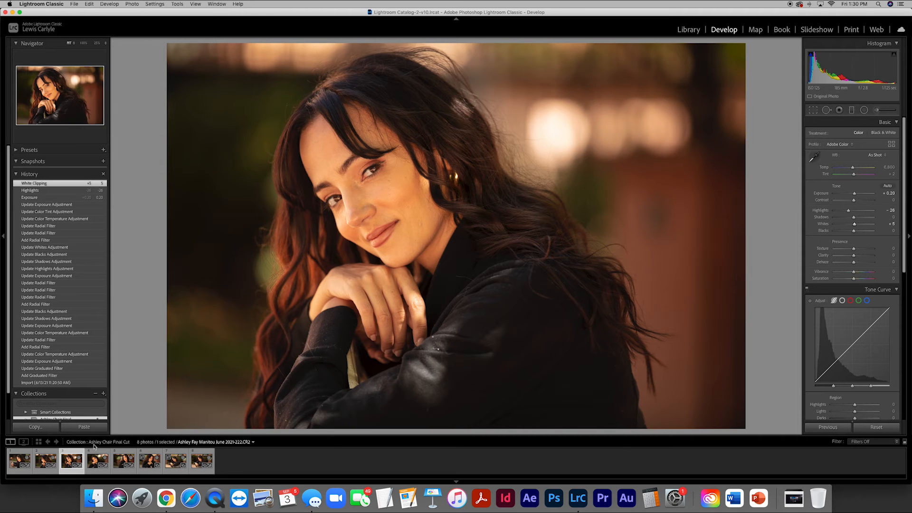
Step: Apply the previous photo's settings to the fourth Final Cut photo and shift the copied radial filter to fit the hair behind the face
left_click(94, 460)
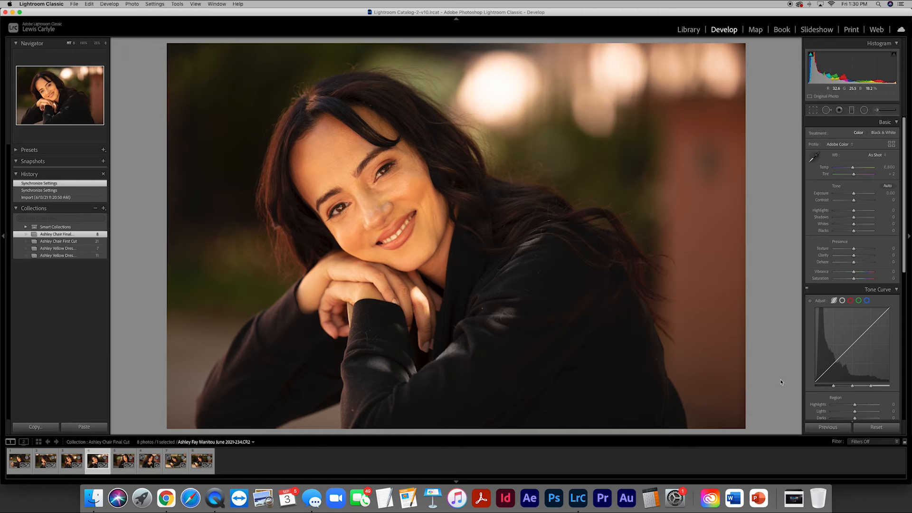
left_click(828, 428)
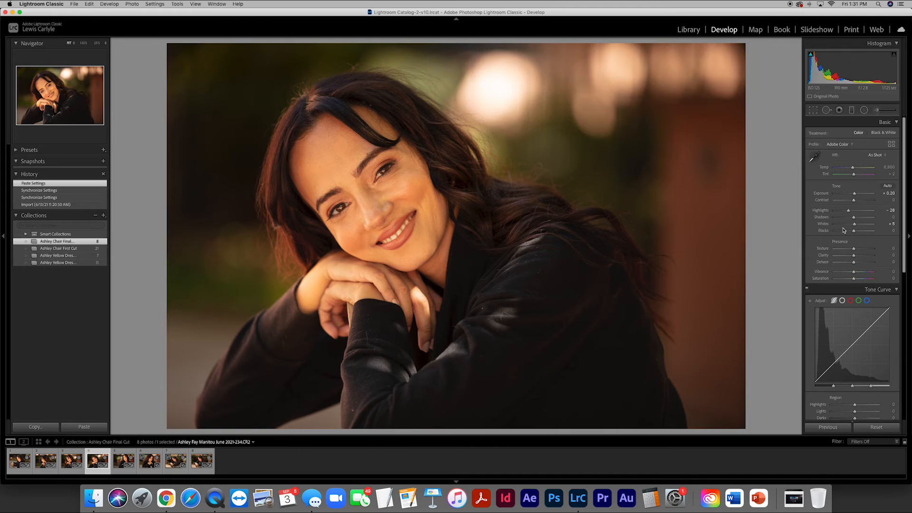
left_click(863, 110)
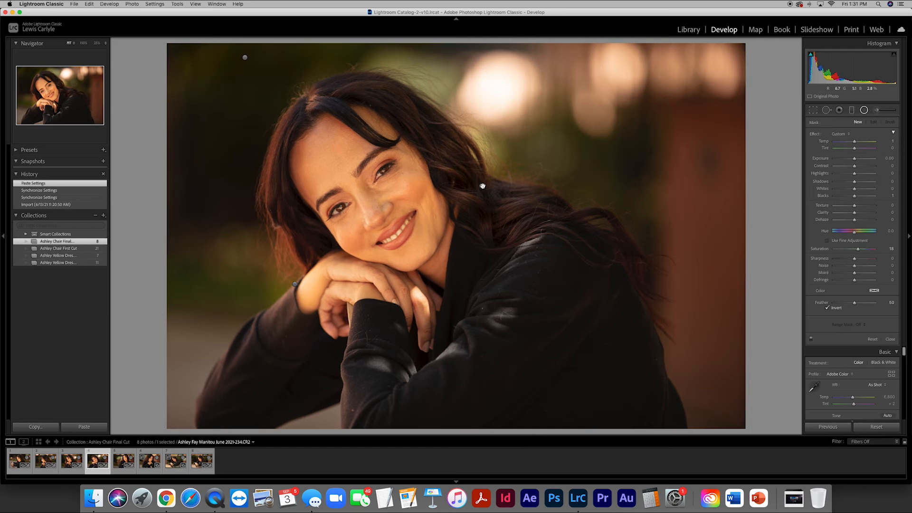
left_click(481, 188)
mouse_move(481, 191)
left_mouse_down()
mouse_move(481, 179)
mouse_move(390, 200)
mouse_move(474, 202)
mouse_move(428, 202)
mouse_move(467, 202)
mouse_move(470, 188)
mouse_move(392, 206)
mouse_move(503, 206)
mouse_move(492, 191)
left_mouse_up()
Step: Delete the copied radial filter from the upper background corner of the fourth photo
left_click(244, 58)
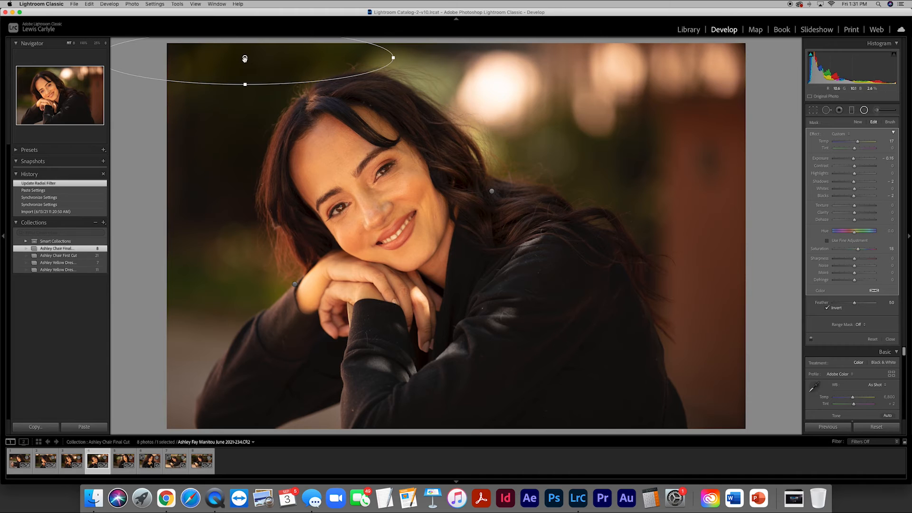
mouse_move(245, 58)
left_mouse_down()
mouse_move(228, 87)
mouse_move(239, 70)
left_mouse_up()
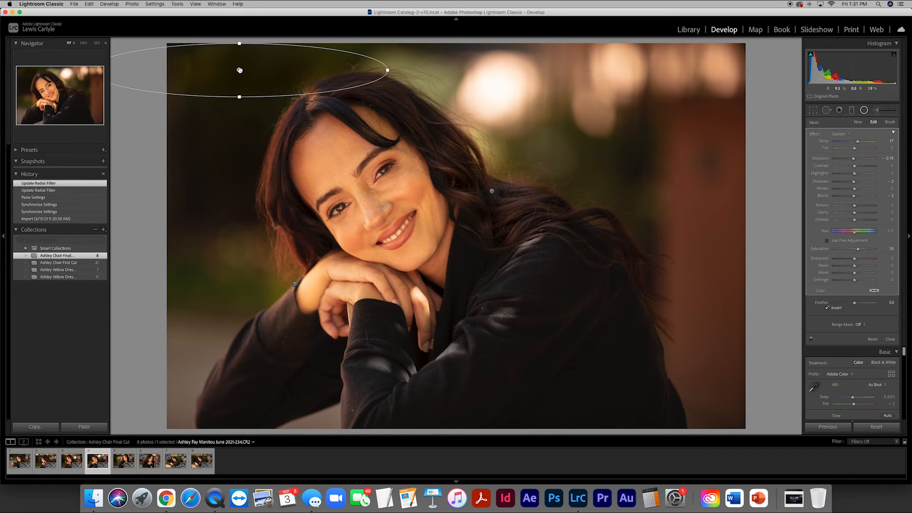
key("Delete")
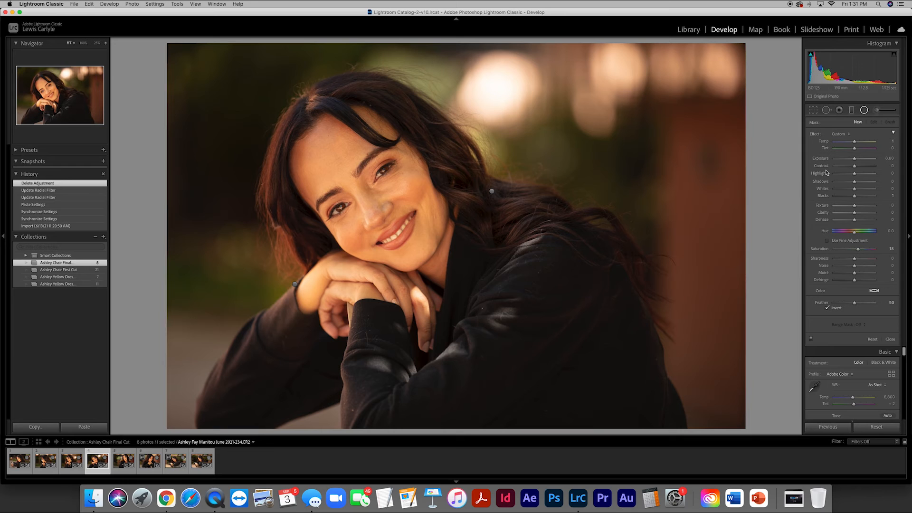
Step: Nudge the fourth photo's graduated filter slightly and set its Temp to 24
left_click(851, 110)
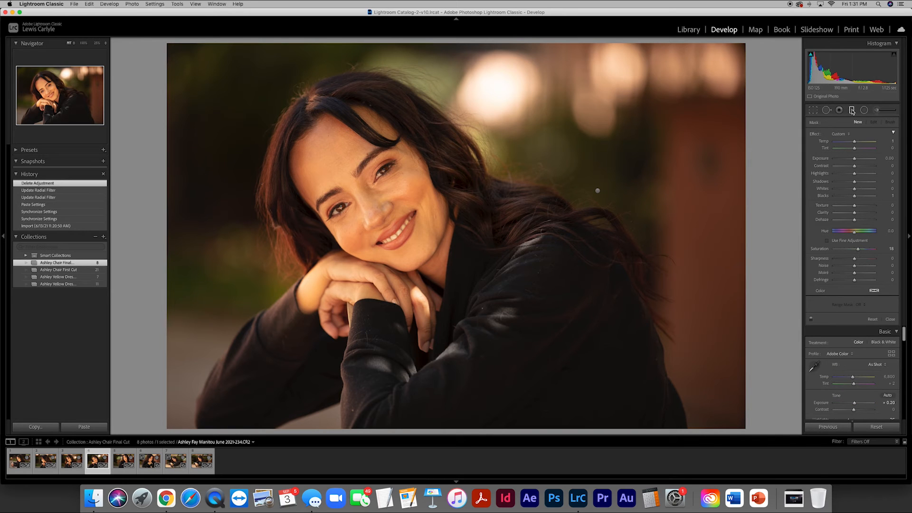
left_click(597, 190)
mouse_move(598, 191)
left_mouse_down()
mouse_move(606, 187)
mouse_move(596, 192)
left_mouse_up()
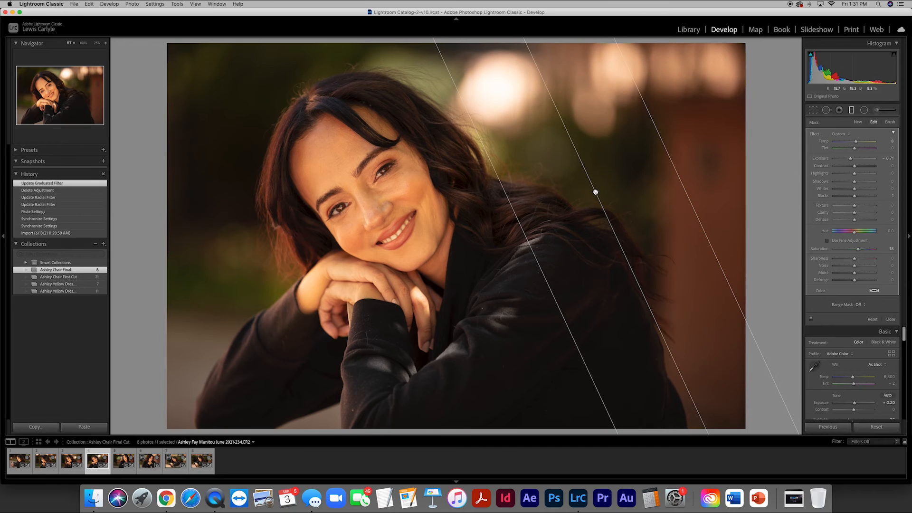
left_click_drag(855, 141, 860, 143)
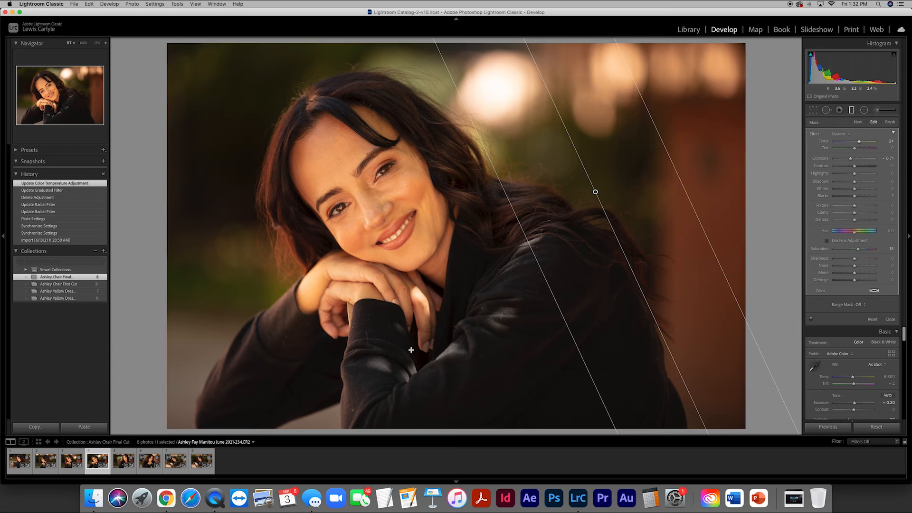
Step: Apply the previous photo's settings to the fifth Final Cut photo and move the graduated filter off the face onto the reddish background
left_click(120, 463)
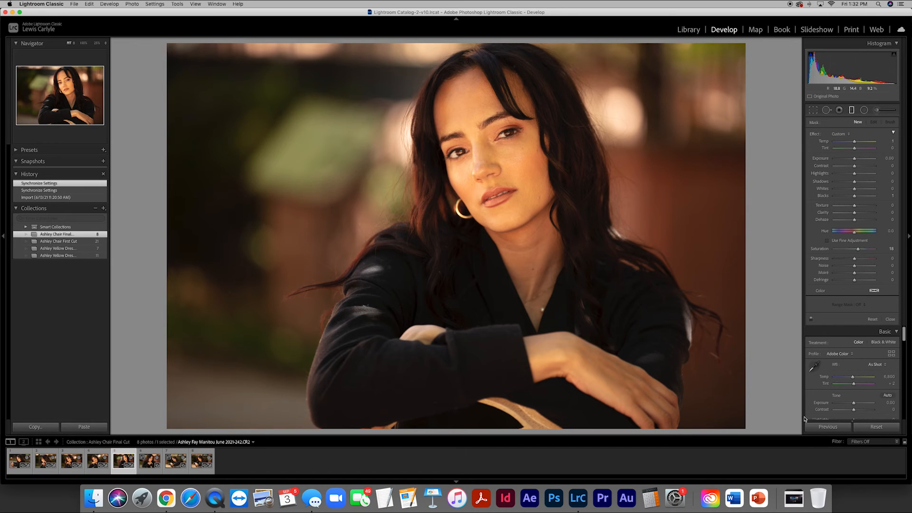
left_click(827, 427)
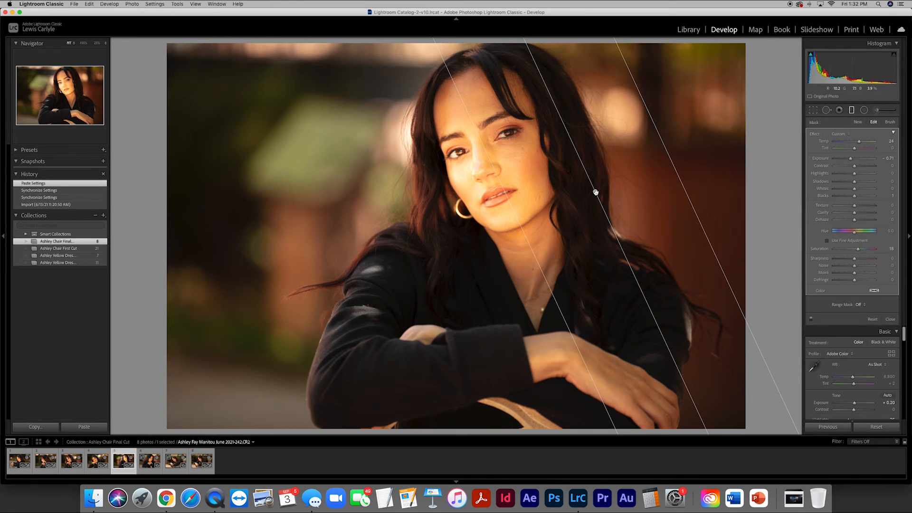
key("o")
left_click_drag(602, 189, 664, 167)
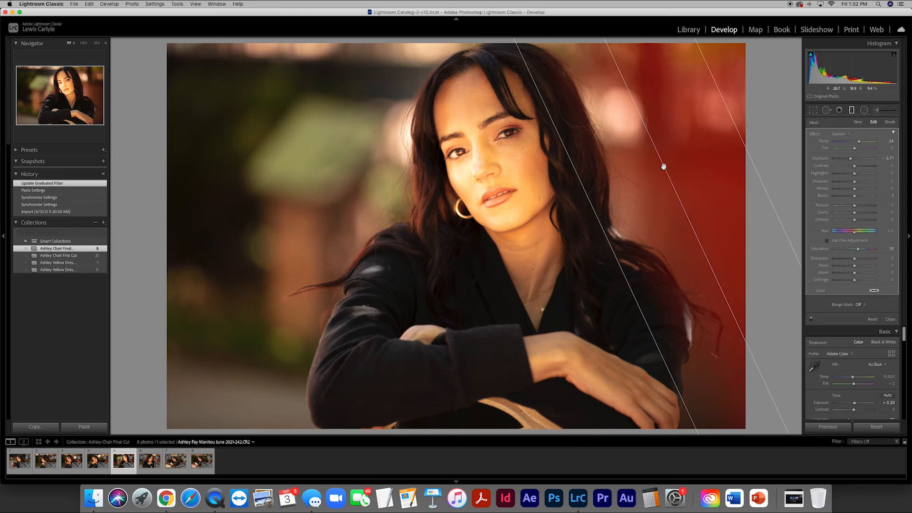
left_click(890, 319)
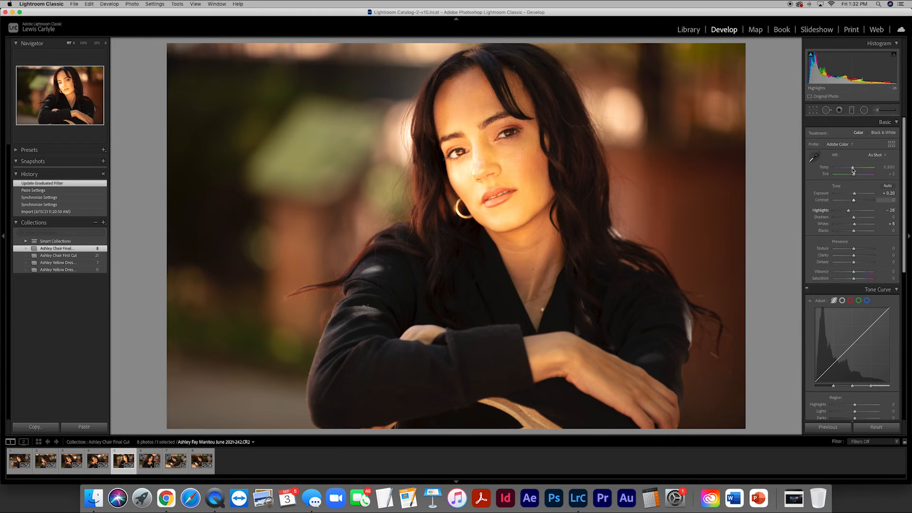
Step: Move the fifth photo's copied radial filter off the face and reshape it along the hair beside the cheek without the earring
left_click(864, 110)
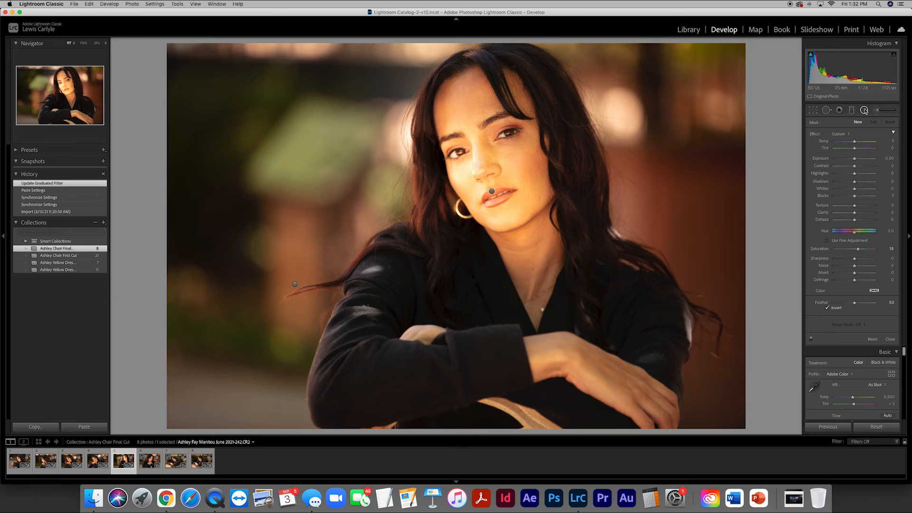
left_click(492, 191)
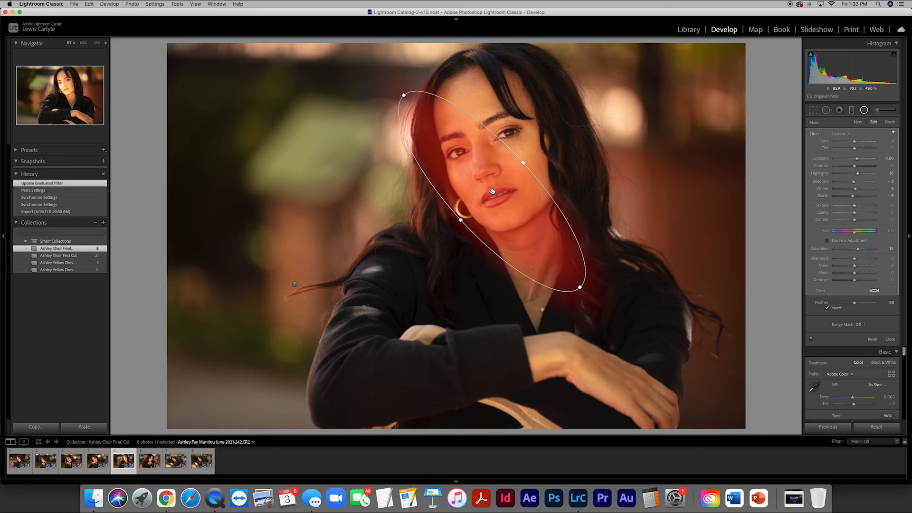
left_click_drag(491, 191, 593, 162)
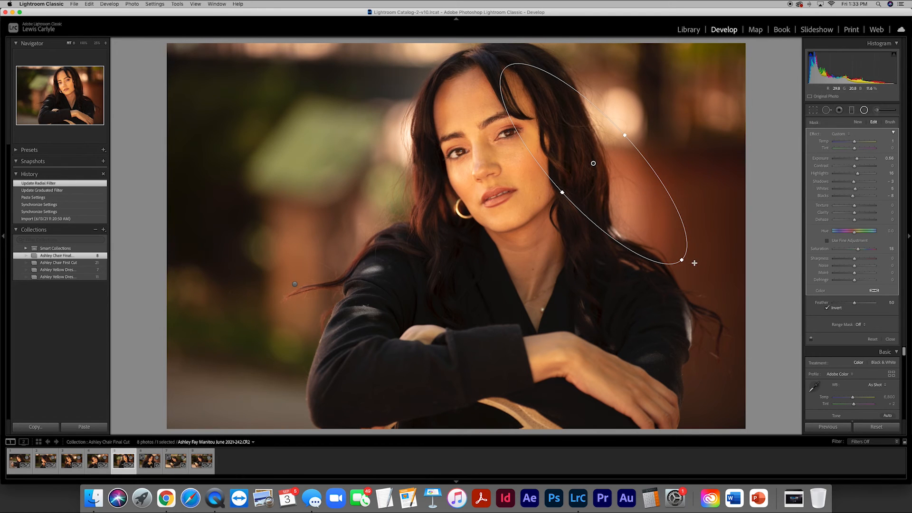
left_click_drag(694, 263, 641, 281)
left_click_drag(637, 151, 598, 144)
Step: Reposition and widen the copied warm radial filter over the background beside the model's bent arm
left_click(295, 285)
mouse_move(296, 261)
left_mouse_down()
mouse_move(303, 269)
mouse_move(251, 266)
mouse_move(295, 256)
mouse_move(295, 267)
mouse_move(334, 266)
mouse_move(302, 263)
left_mouse_up()
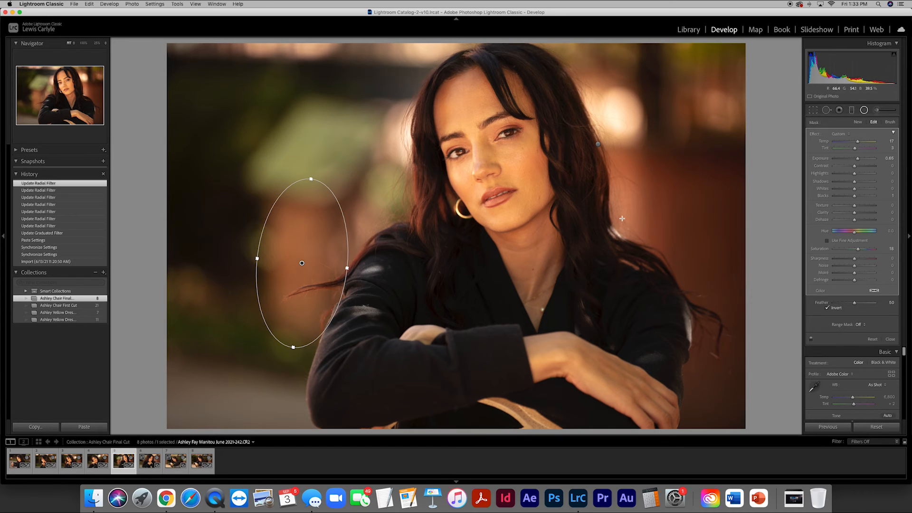
left_click(890, 339)
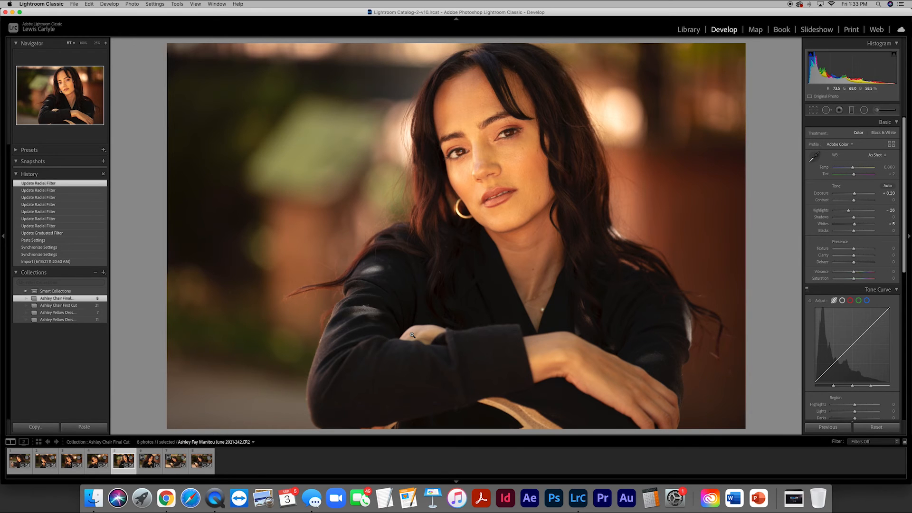
Step: Look back through the first to sixth Final Cut portraits to compare their development
left_click(157, 464)
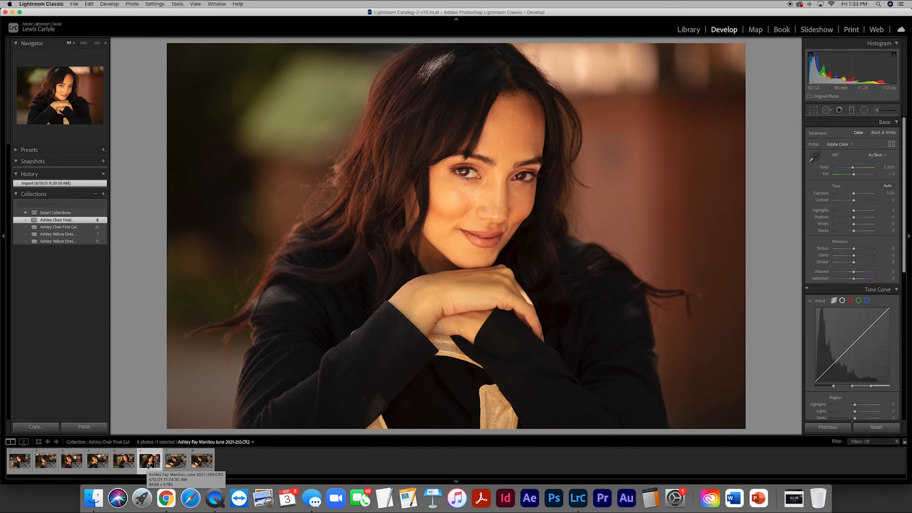
left_click(122, 463)
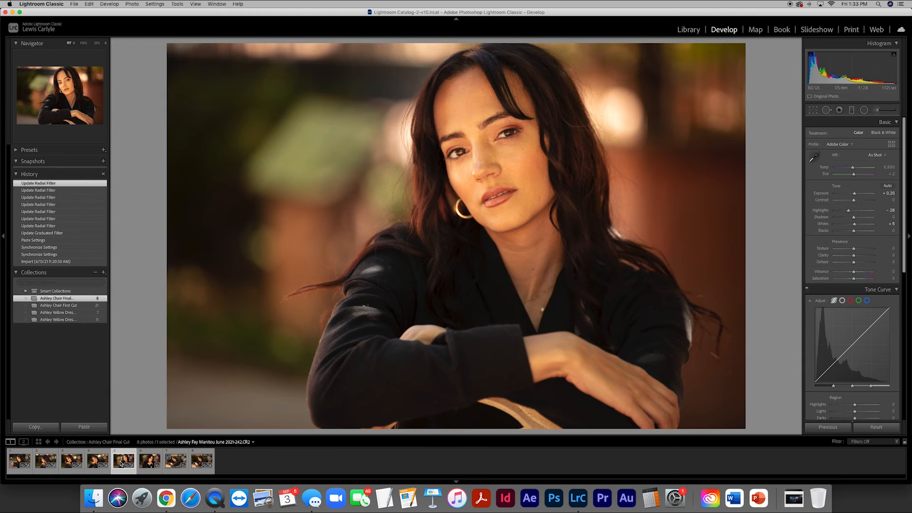
key("Left")
key("Left")
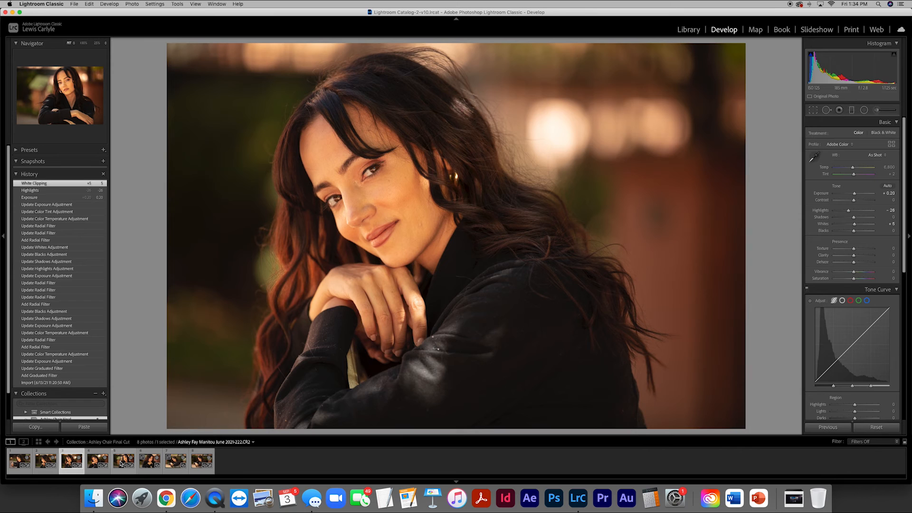
key("Left")
key("Left")
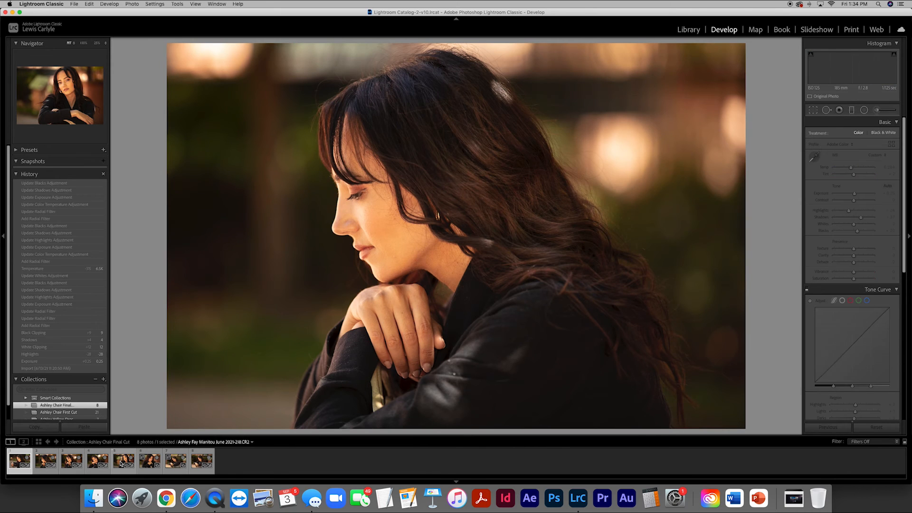
key("Right")
key("Right")
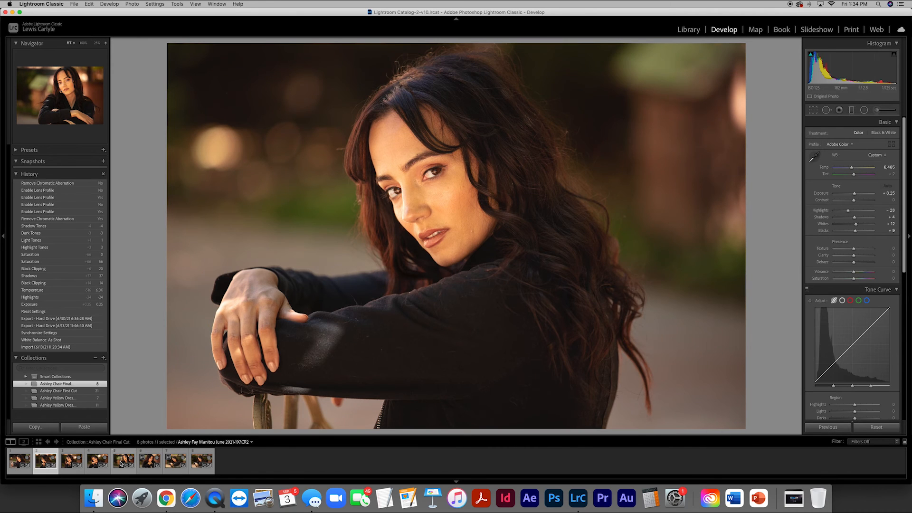
key("Right")
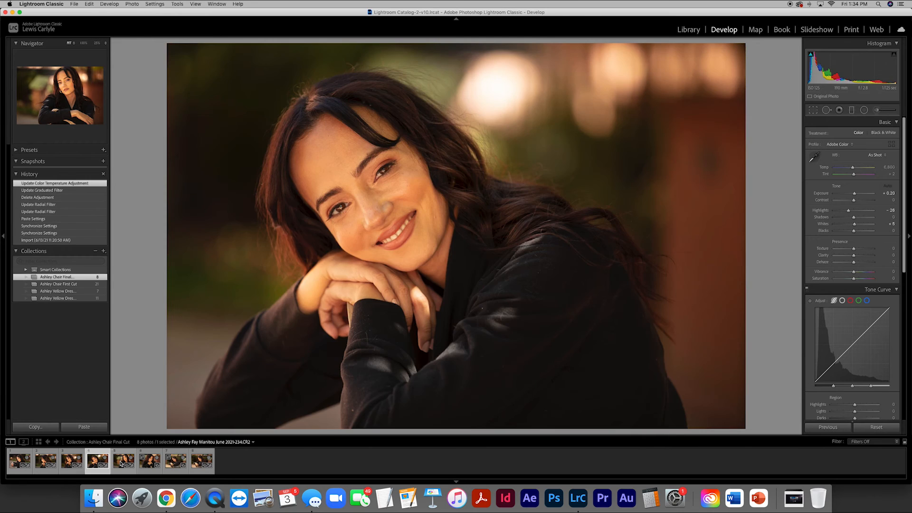
Step: Apply the fifth photo's settings to the sixth Final Cut photo
left_click(122, 463)
key("Right")
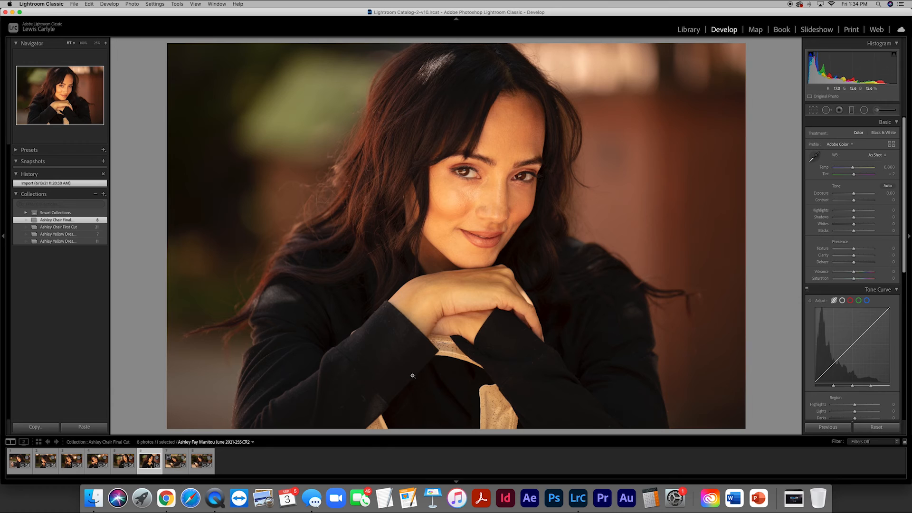
left_click(827, 427)
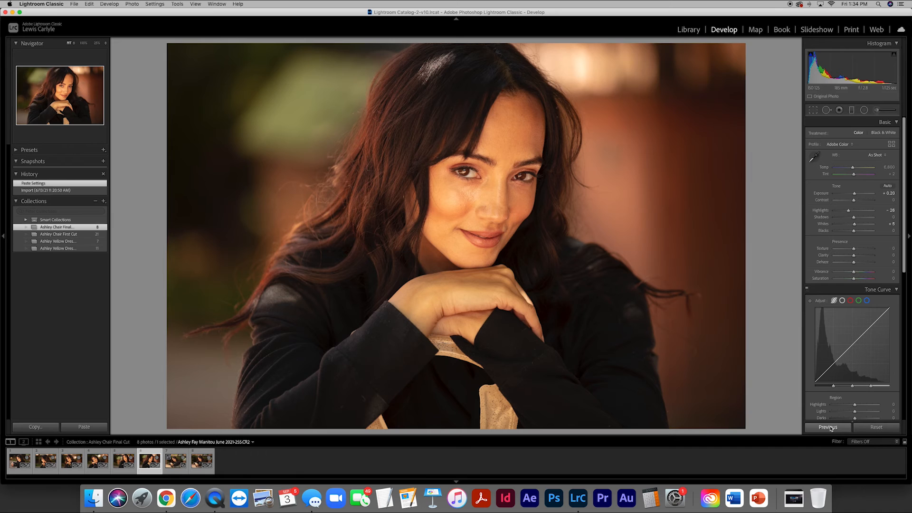
Step: Move the sixth photo's copied brightening radial filter off the face and turn it upright along the hair edge and reddish background
left_click(864, 110)
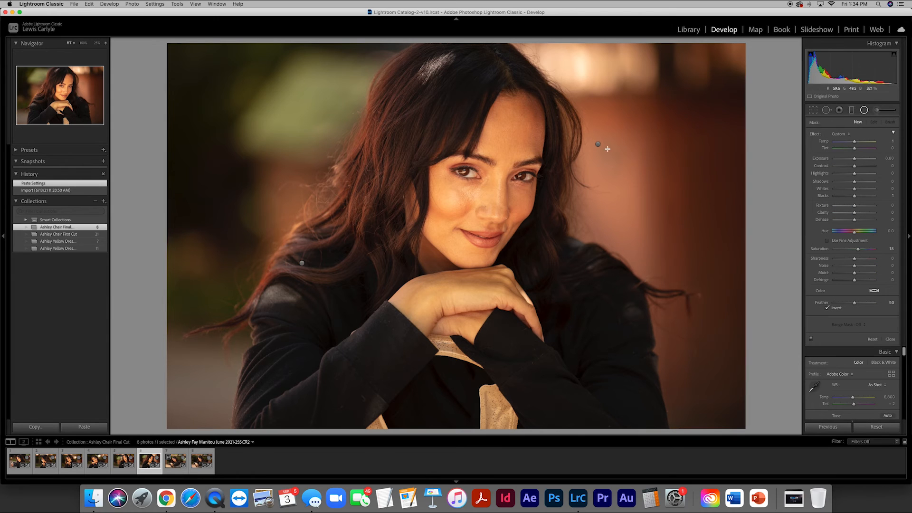
left_click(597, 144)
left_click_drag(597, 146, 584, 168)
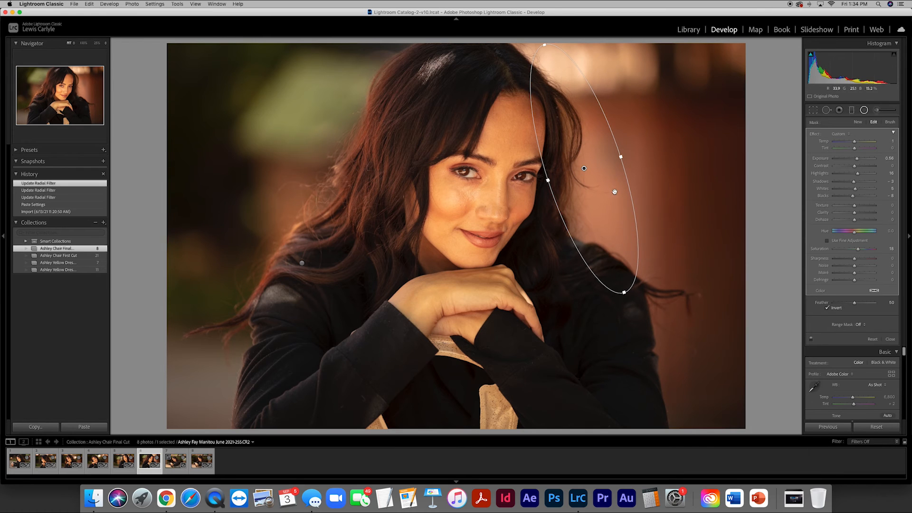
left_click_drag(628, 156, 595, 171)
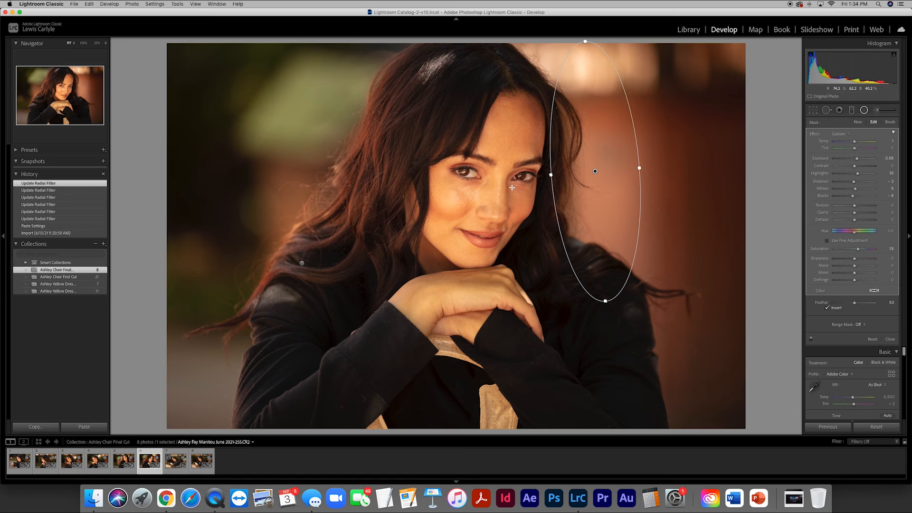
Step: Move the copied warm radial filter onto the long hair above the sleeve, stretch and tilt it along the strands, and set its Exposure to 0.18
left_click(302, 263)
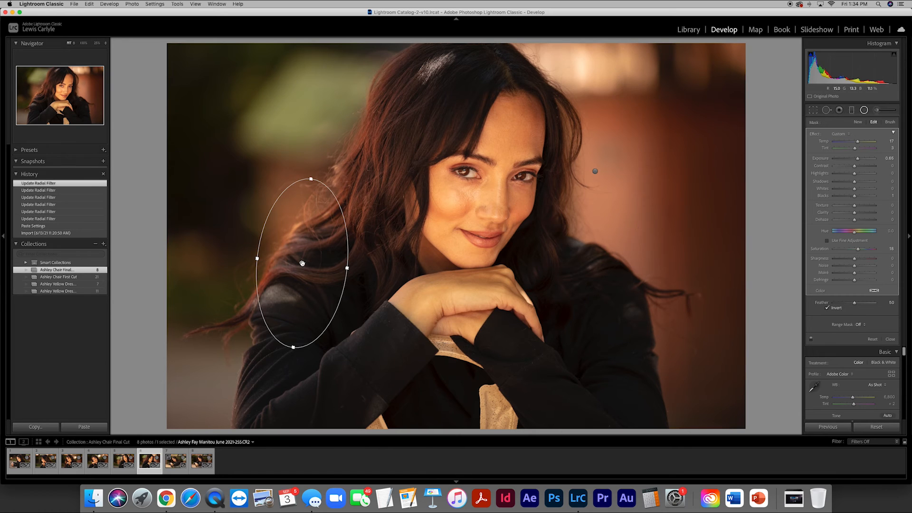
mouse_move(301, 263)
left_click_drag(301, 261, 344, 196)
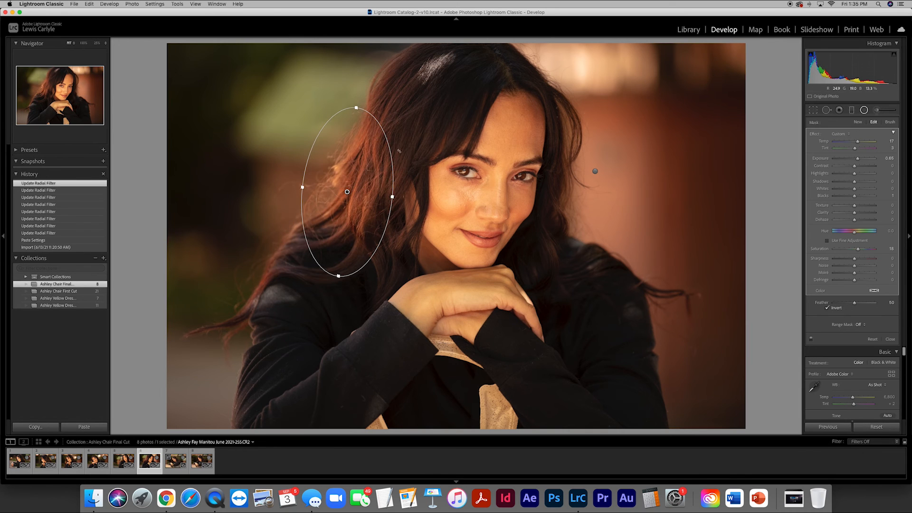
left_click_drag(406, 204, 402, 227)
left_click_drag(383, 115, 399, 76)
left_click_drag(306, 174, 302, 171)
mouse_move(350, 192)
left_mouse_down()
mouse_move(342, 205)
mouse_move(357, 186)
mouse_move(352, 198)
mouse_move(338, 193)
left_mouse_up()
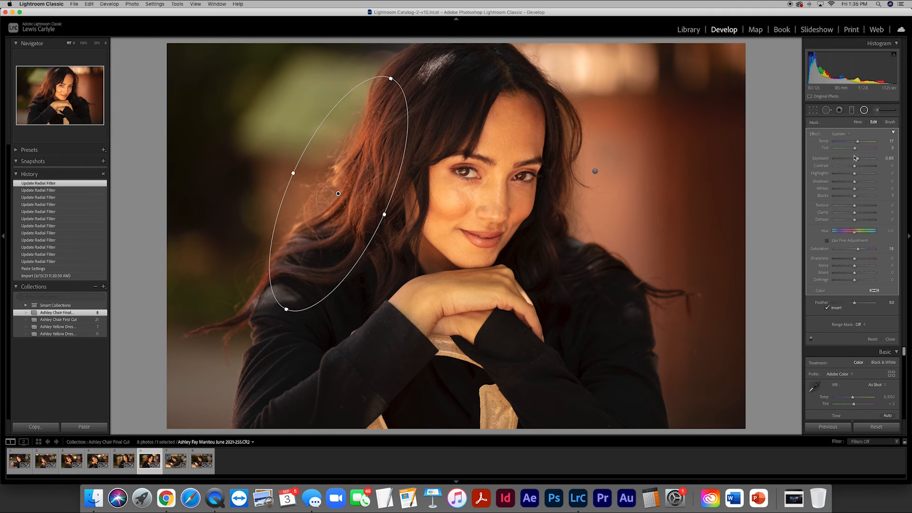
left_click_drag(859, 162, 857, 162)
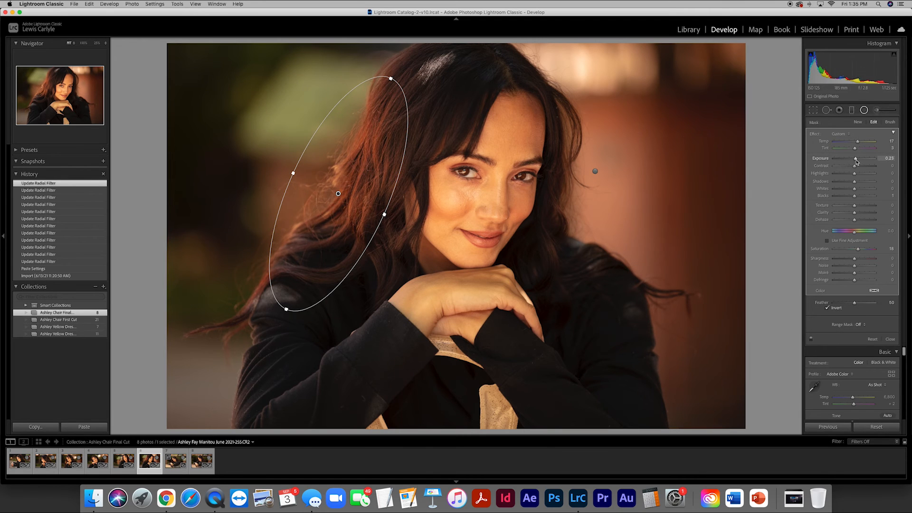
left_click_drag(856, 162, 856, 161)
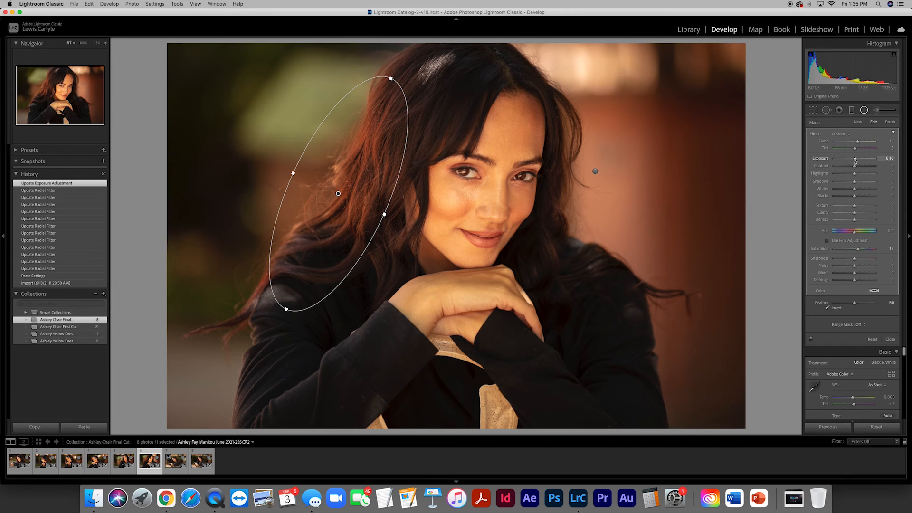
Step: Shift the sixth photo's copied graduated filter slightly inward so it covers more of the reddish background
left_click(853, 111)
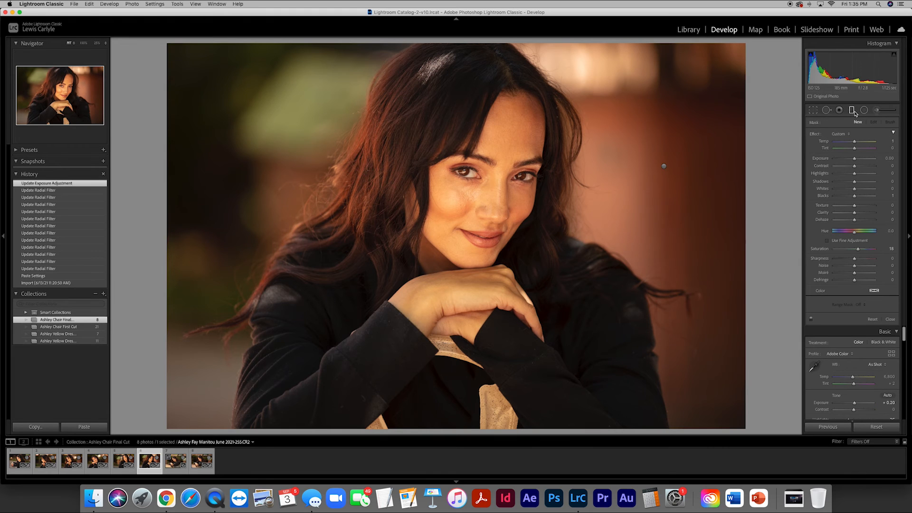
left_click(665, 167)
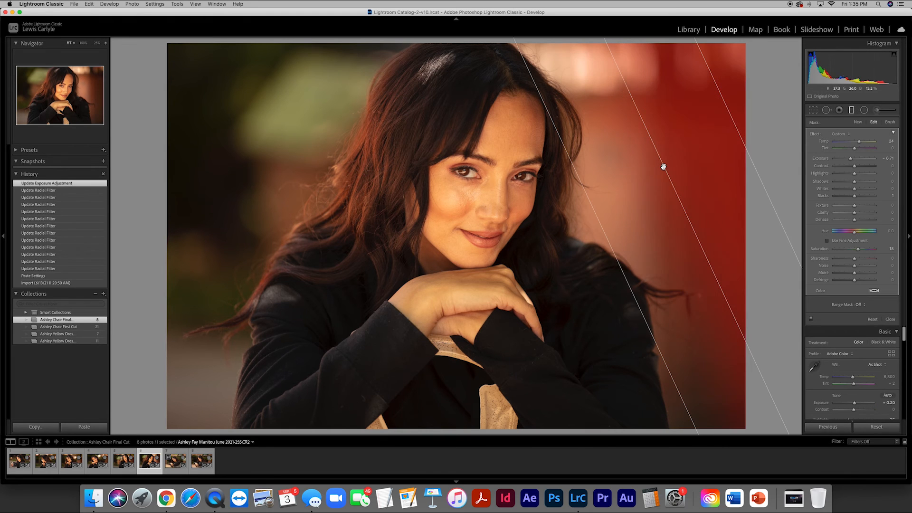
left_click_drag(664, 167, 645, 174)
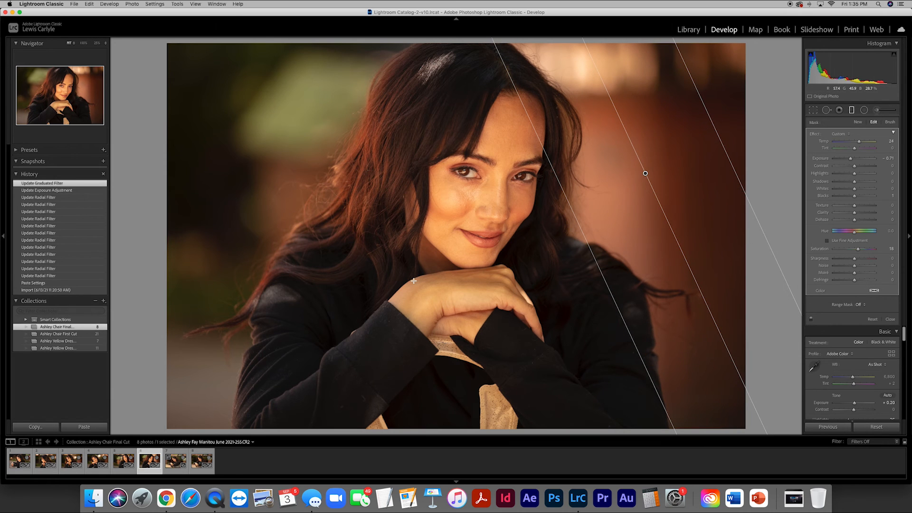
Step: Crop the seventh Final Cut photo tighter around the model, trimming the empty space above her head and beside her bent arm
left_click(174, 467)
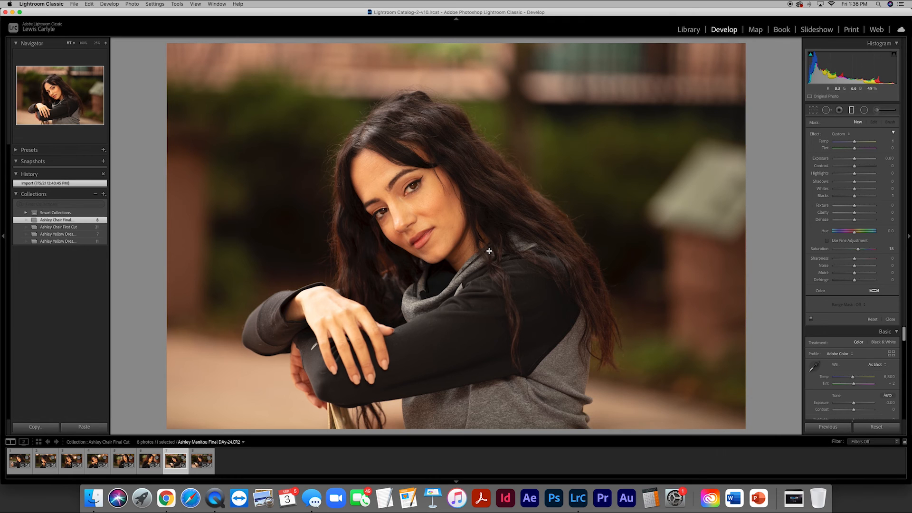
left_click(813, 110)
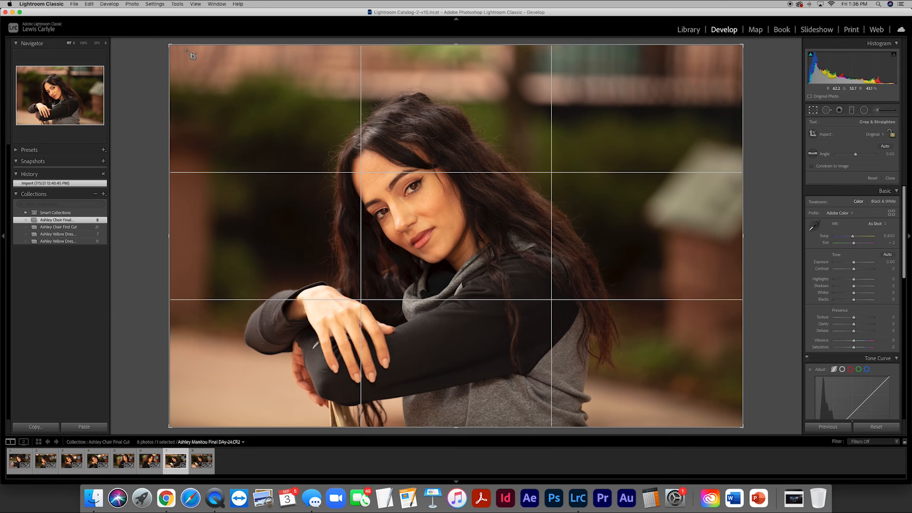
left_click_drag(170, 45, 200, 60)
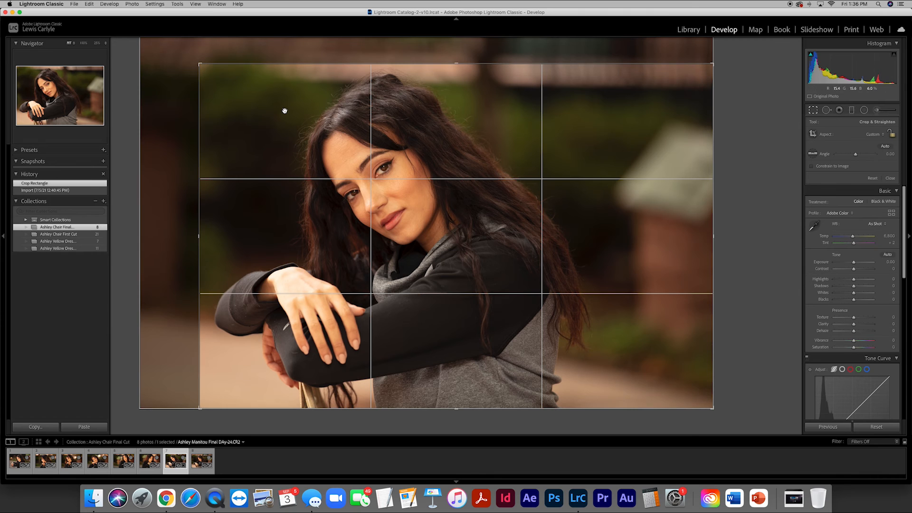
key("Return")
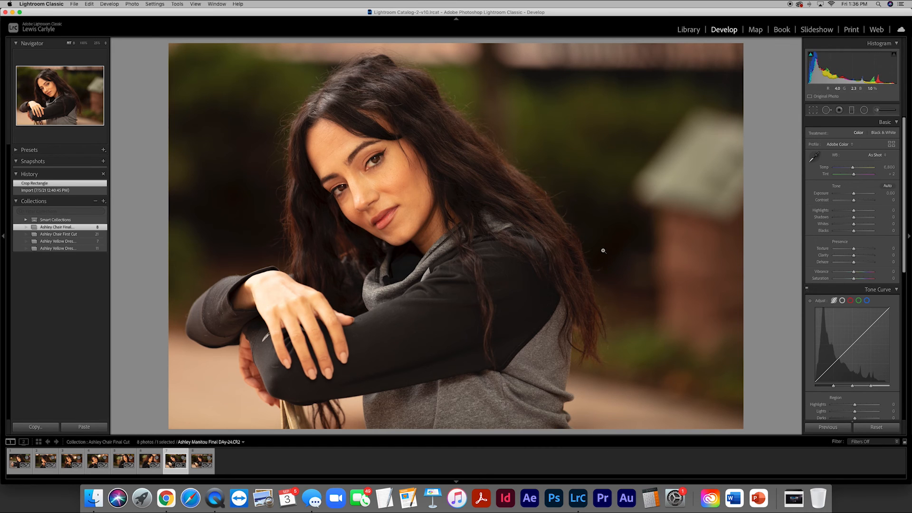
Step: Set the seventh photo's Exposure to +0.25, Highlights to -49, Shadows to -8 and Blacks to -13
left_click(884, 193)
key("BackSpace")
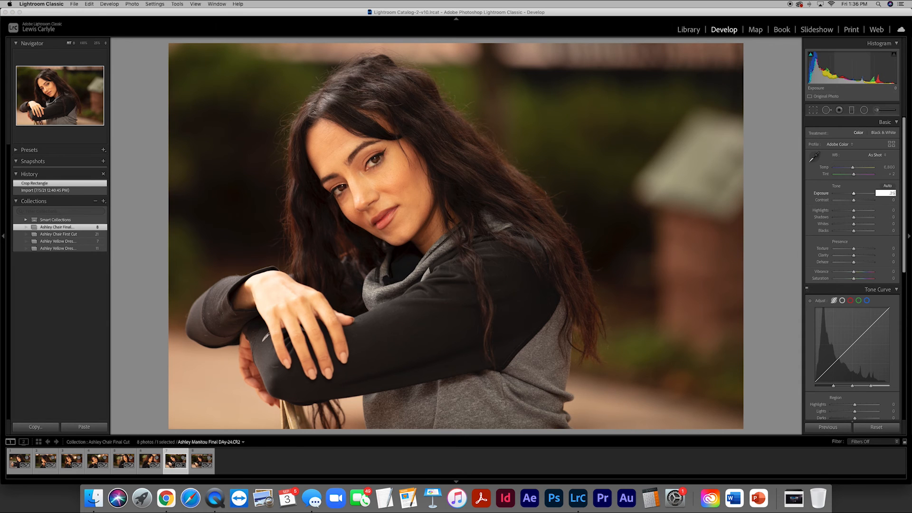
key("Return")
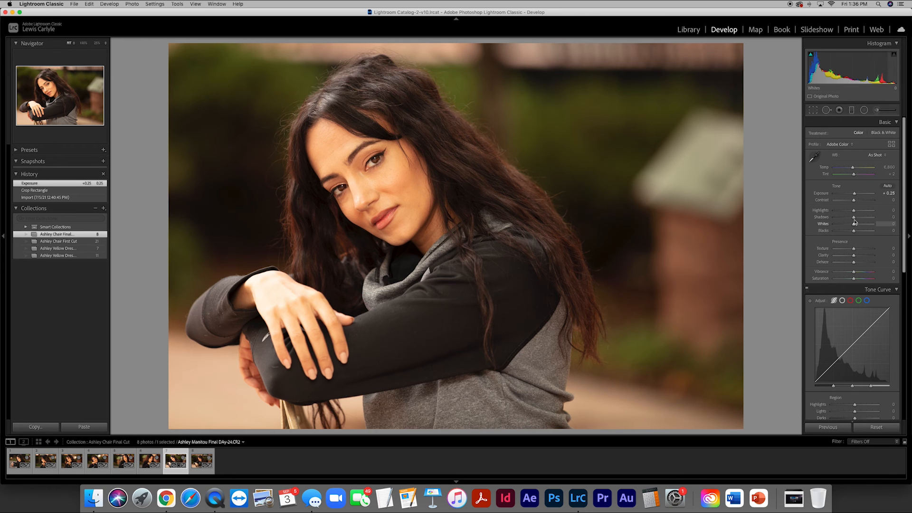
left_click_drag(853, 212, 844, 213)
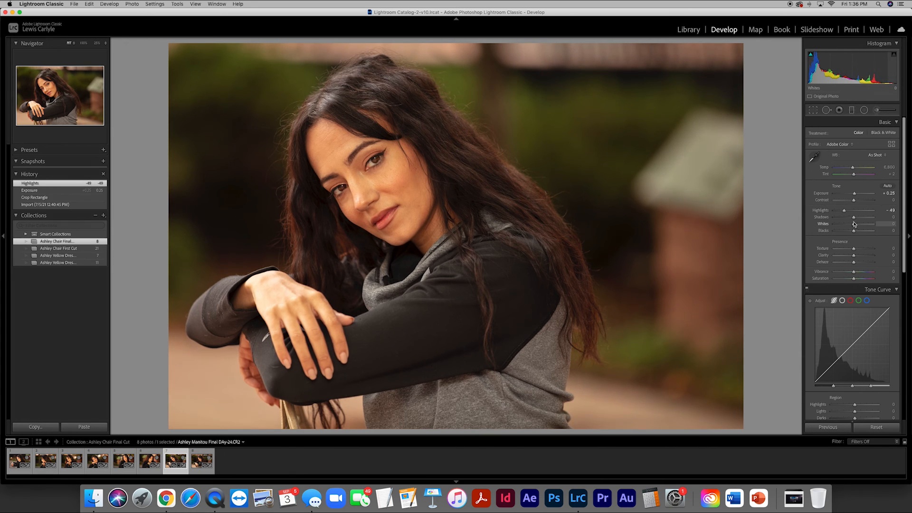
left_click_drag(854, 220, 850, 232)
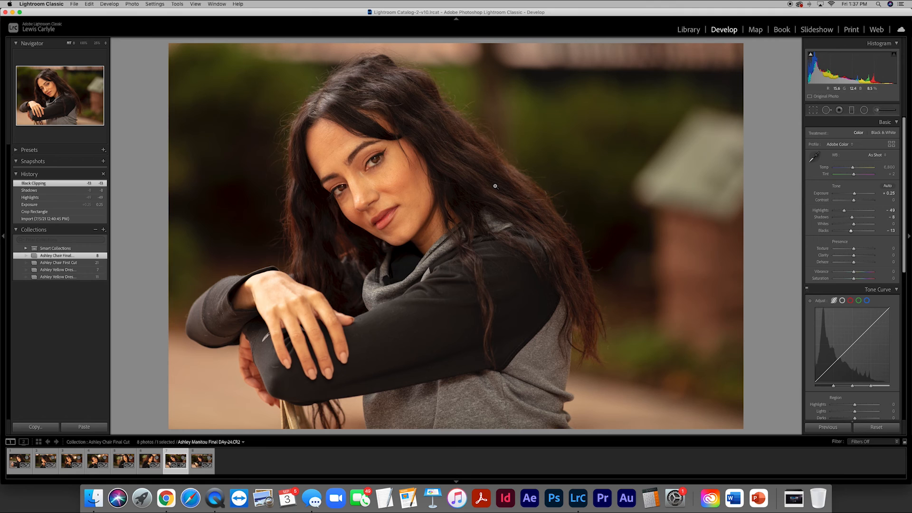
Step: Raise the seventh photo's Exposure to +0.35 and its Whites to +9
left_click(891, 193)
type("35")
key("Return")
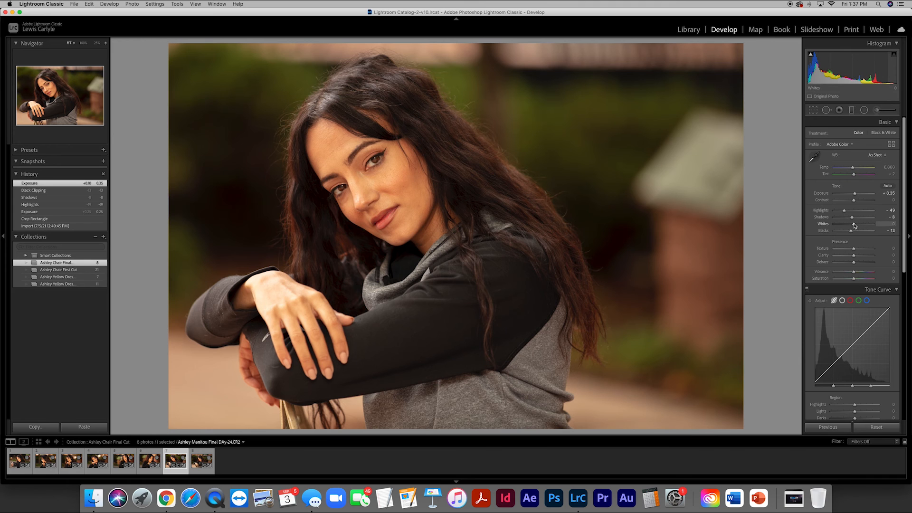
mouse_move(854, 225)
left_mouse_down()
mouse_move(864, 225)
mouse_move(856, 226)
left_mouse_up()
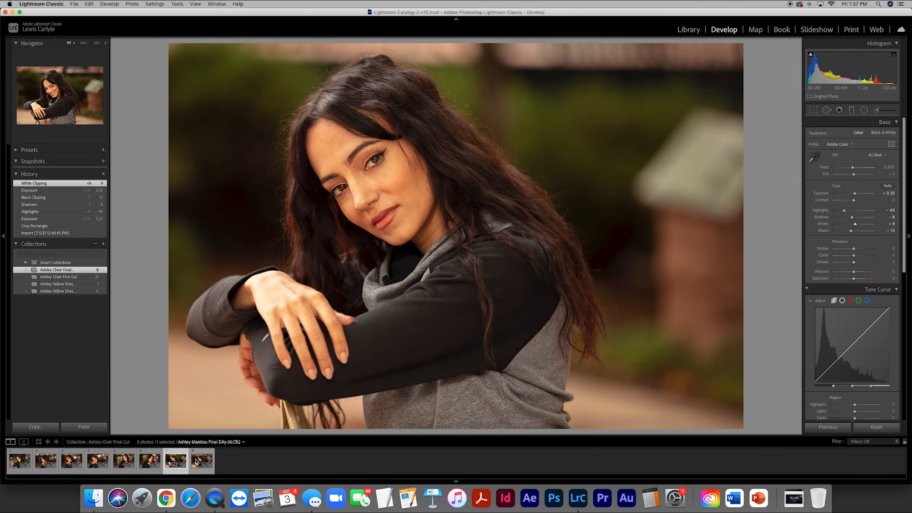
Step: Apply the seventh photo's crop and tone settings to the eighth Final Cut photo
left_click(196, 461)
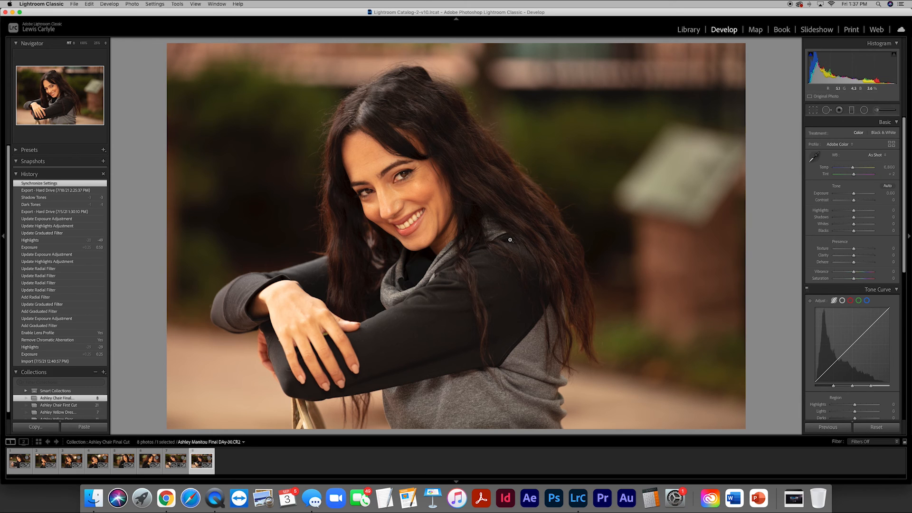
left_click(177, 464)
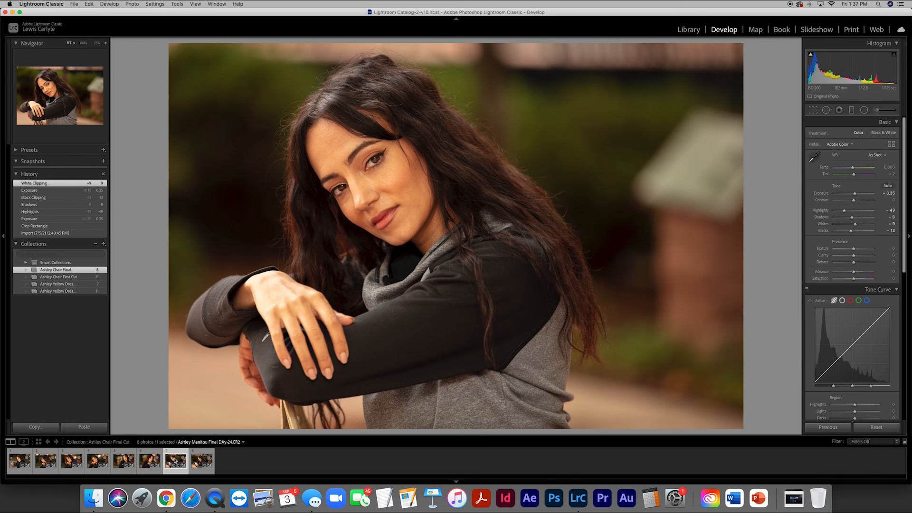
left_click(200, 462)
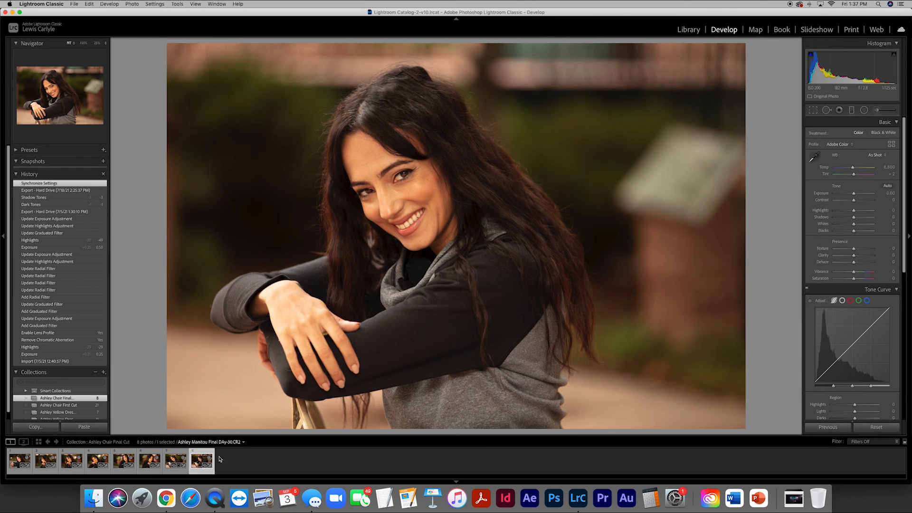
left_click(827, 427)
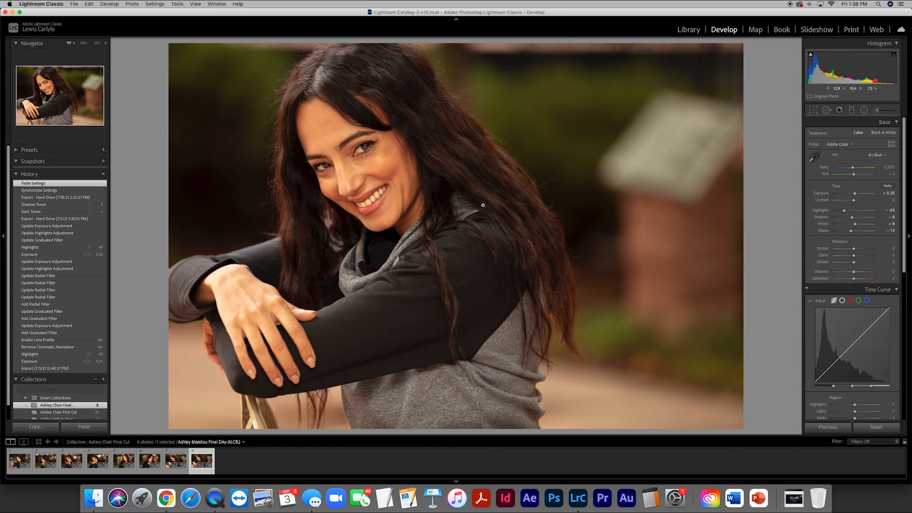
Step: Widen the eighth photo's copied crop to restore space above the model's head and beside her bent arm
left_click(813, 110)
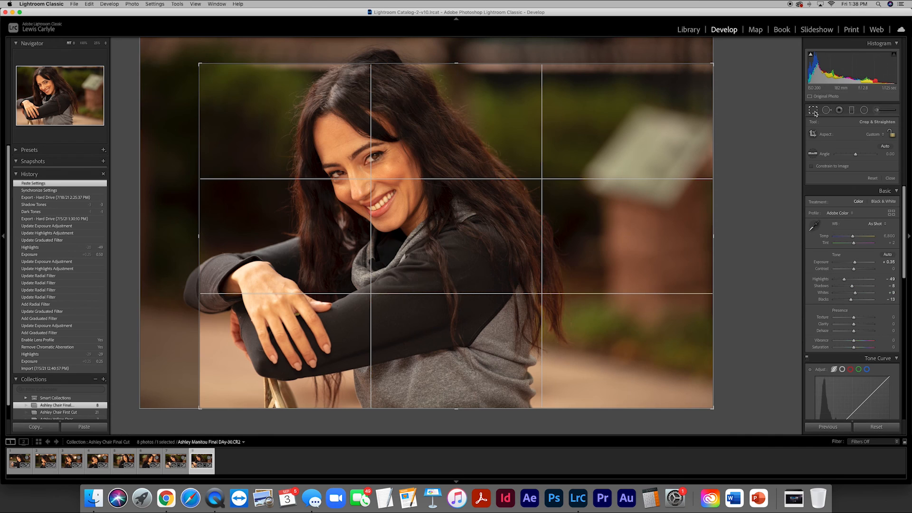
left_click_drag(199, 64, 180, 51)
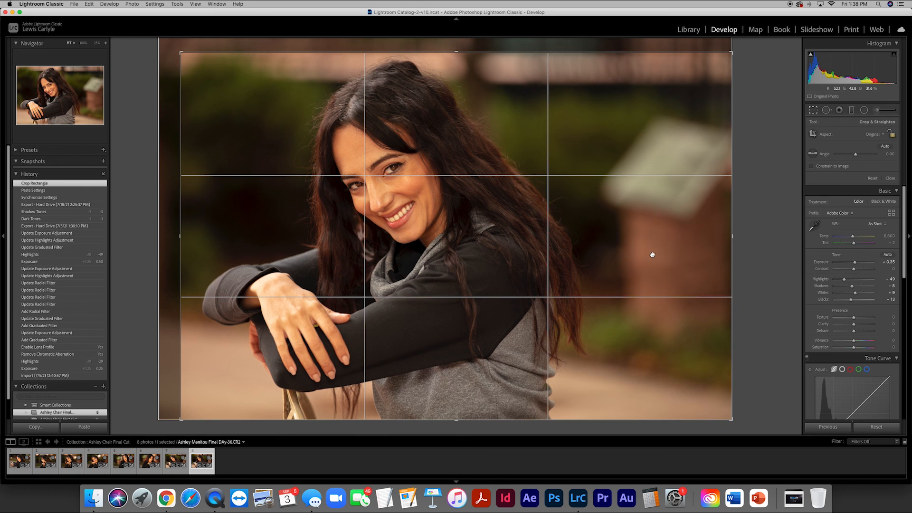
key("Return")
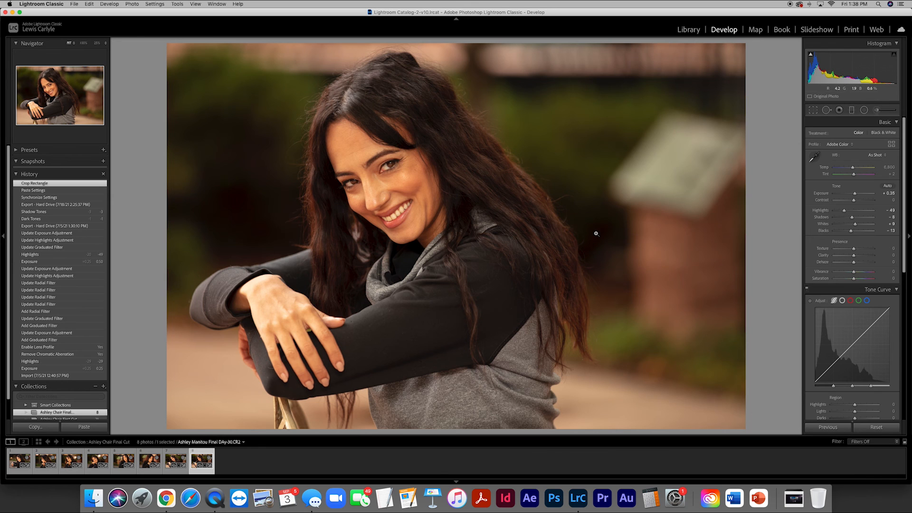
Step: Review the eight finished Final Cut portraits one after another in the Library's enlarged single-photo view
key("g")
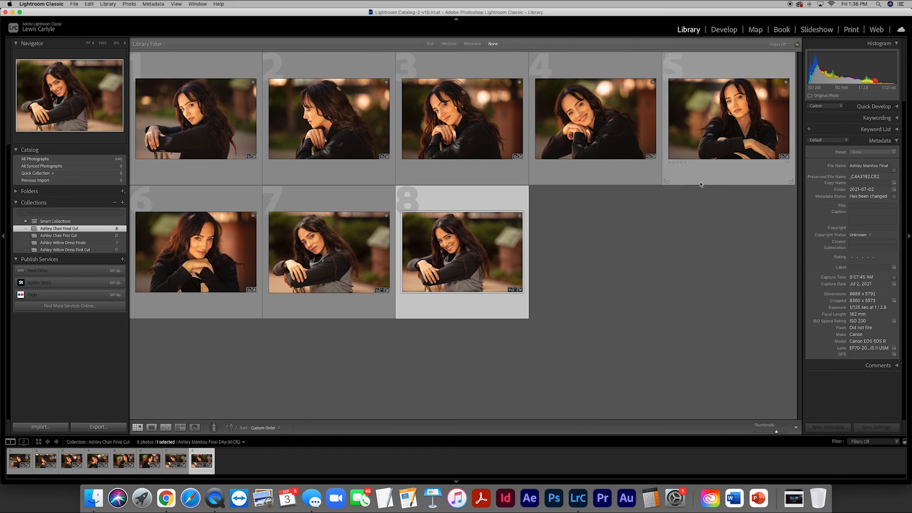
left_click(574, 254)
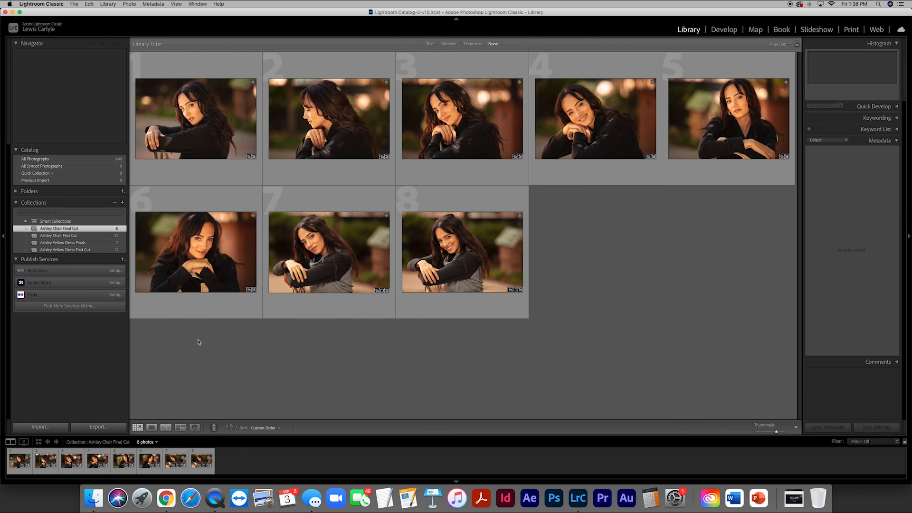
double_click(211, 140)
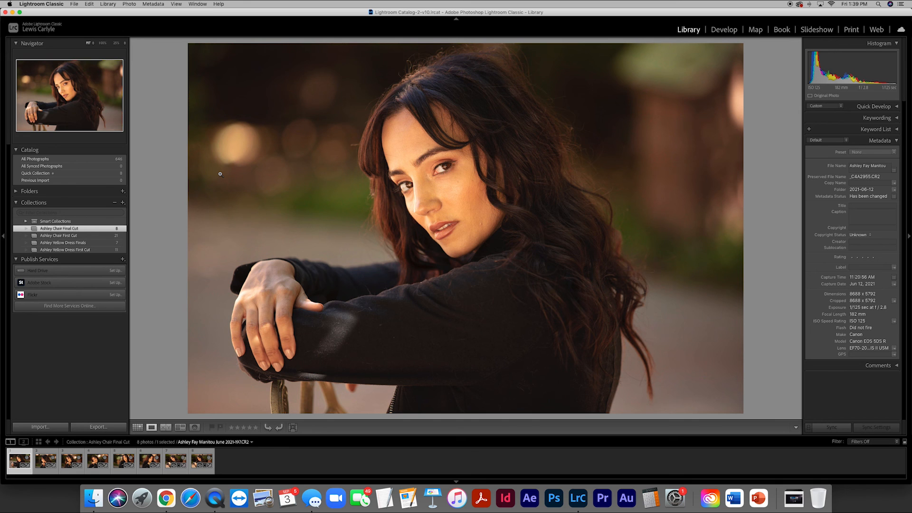
key("Right")
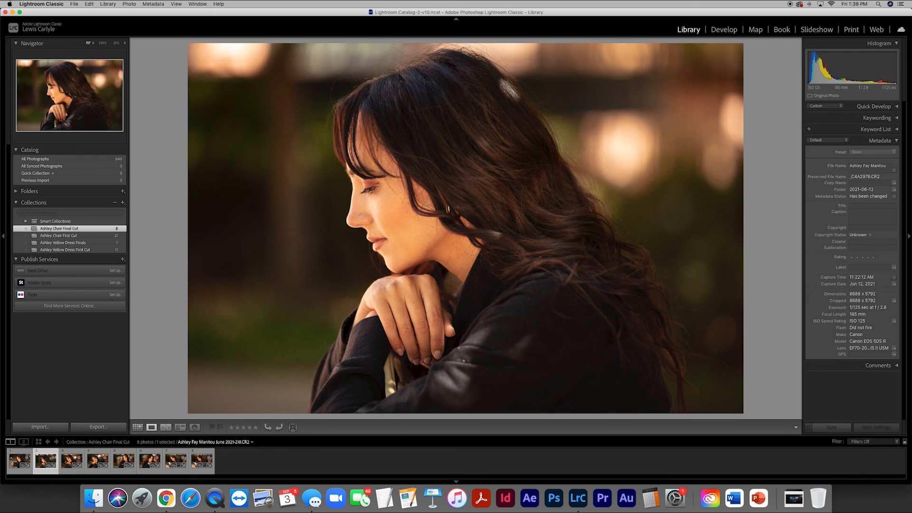
key("Right")
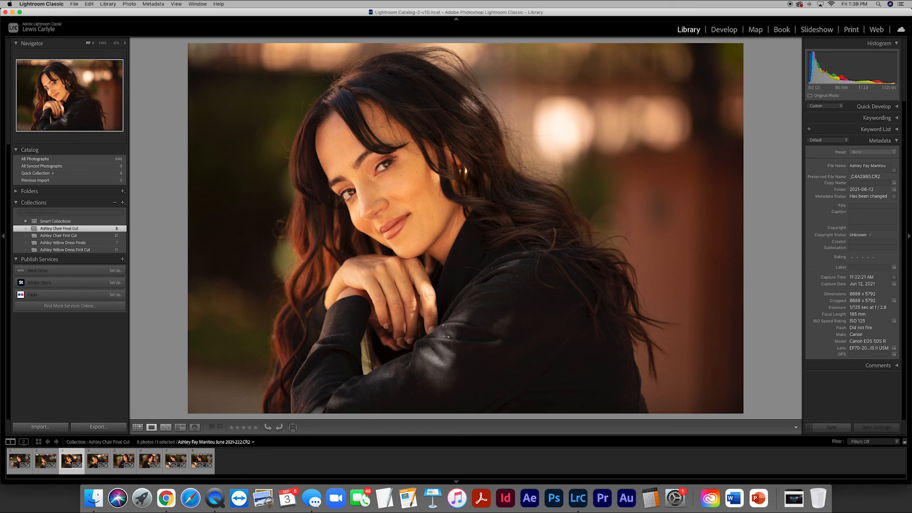
key("Right")
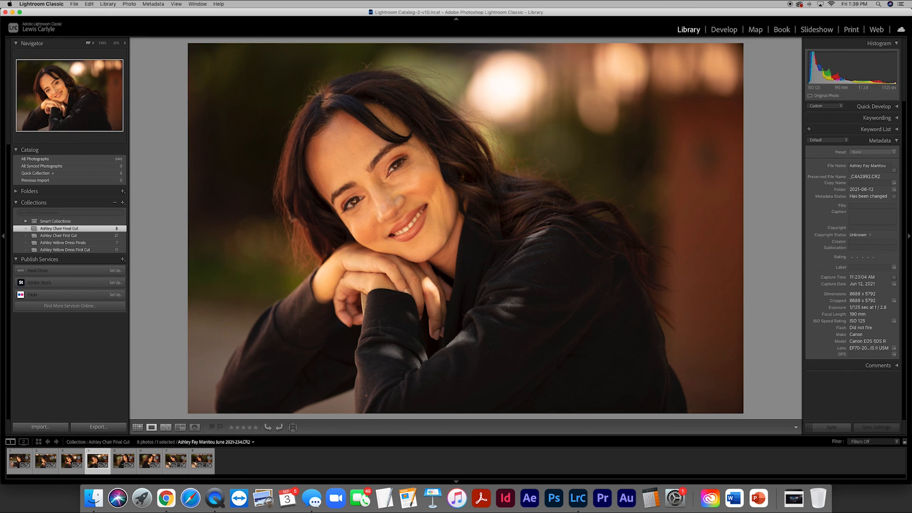
key("Right")
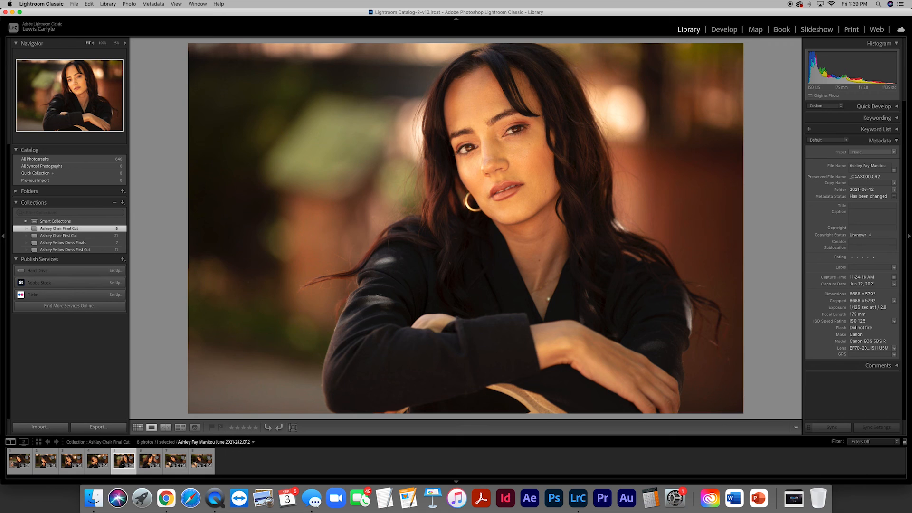
key("Right")
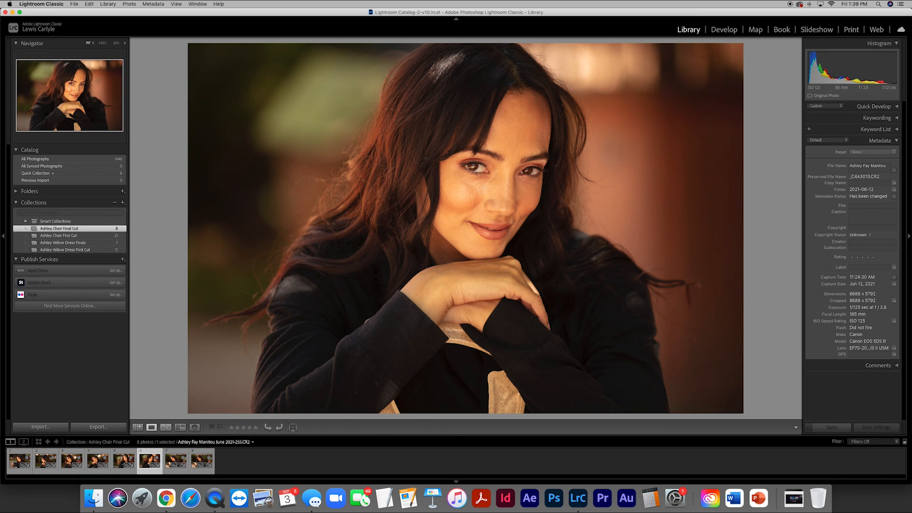
key("Right")
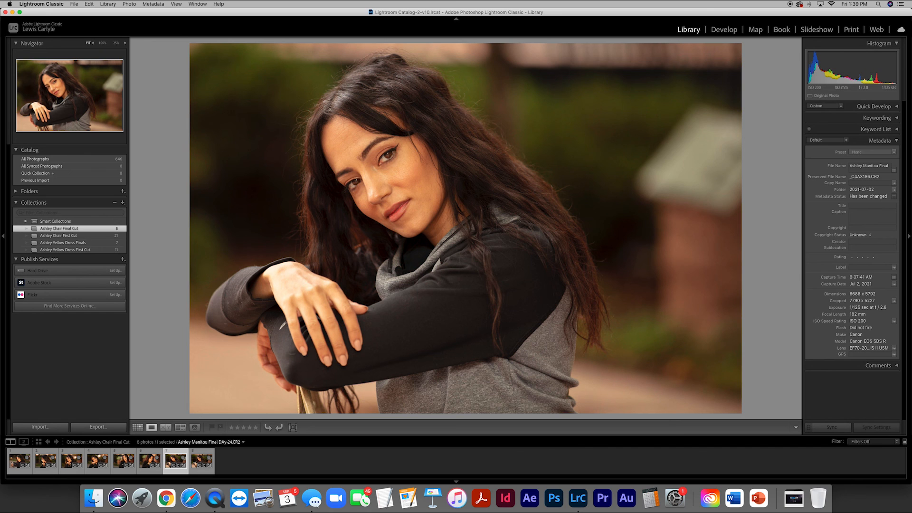
key("Right")
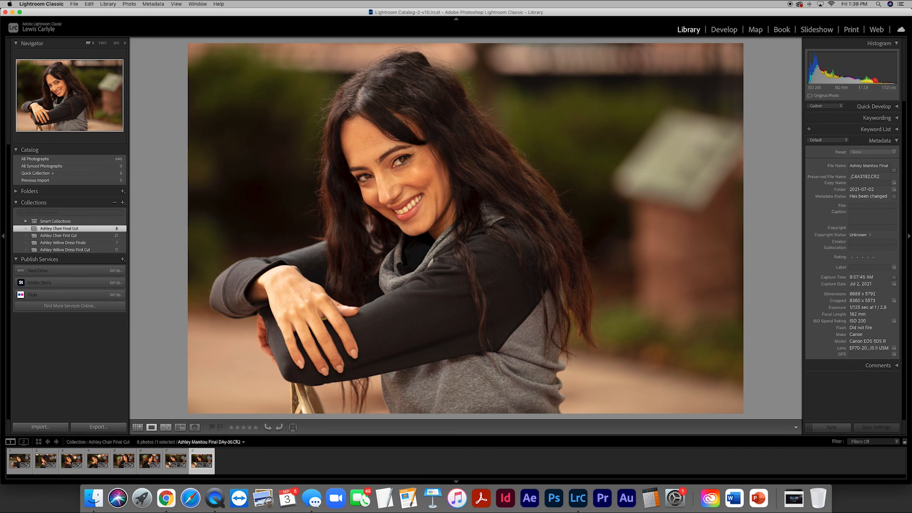
Step: Set up an export of all eight Final Cut photos, with custom text of the model's first name plus "and the Metal Chairs Finals"
key("g")
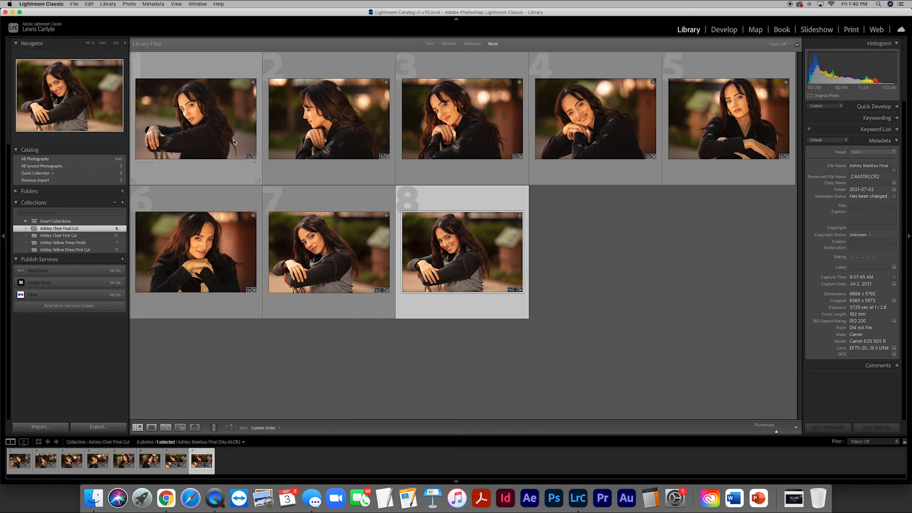
left_click(233, 141)
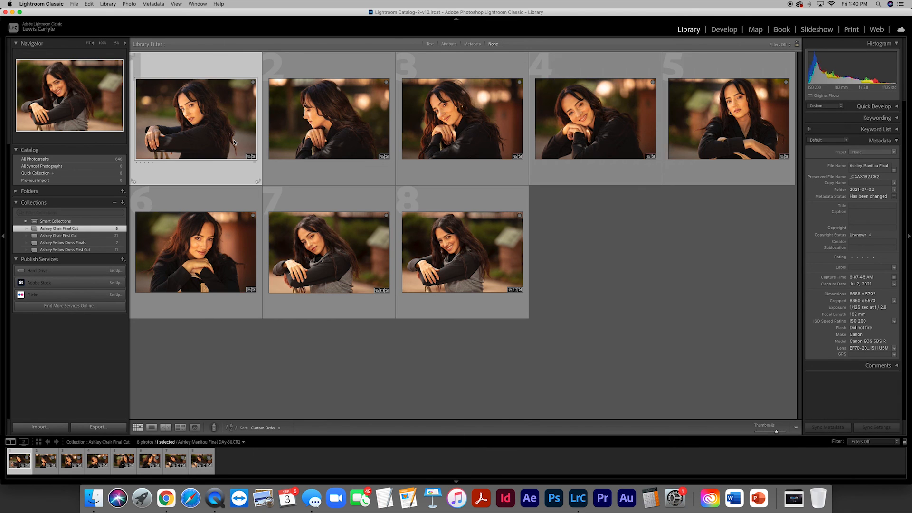
key("super+a")
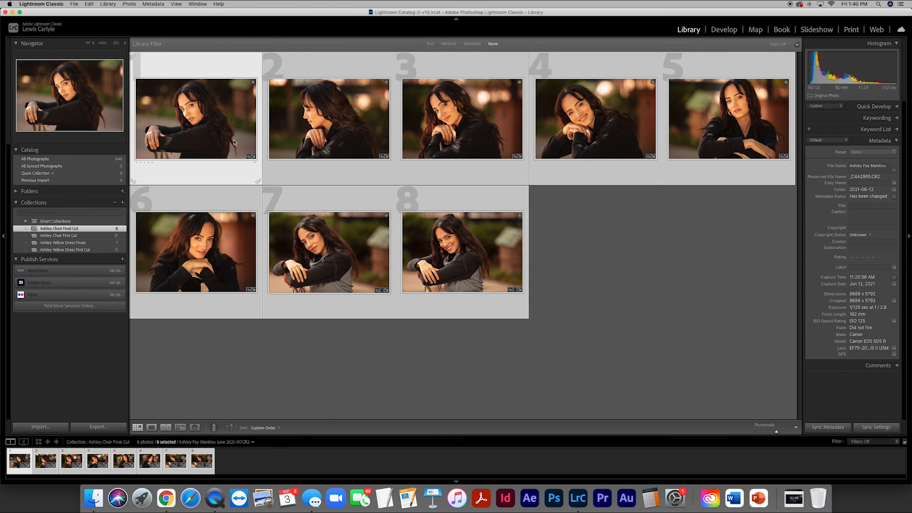
key("super+shift+e")
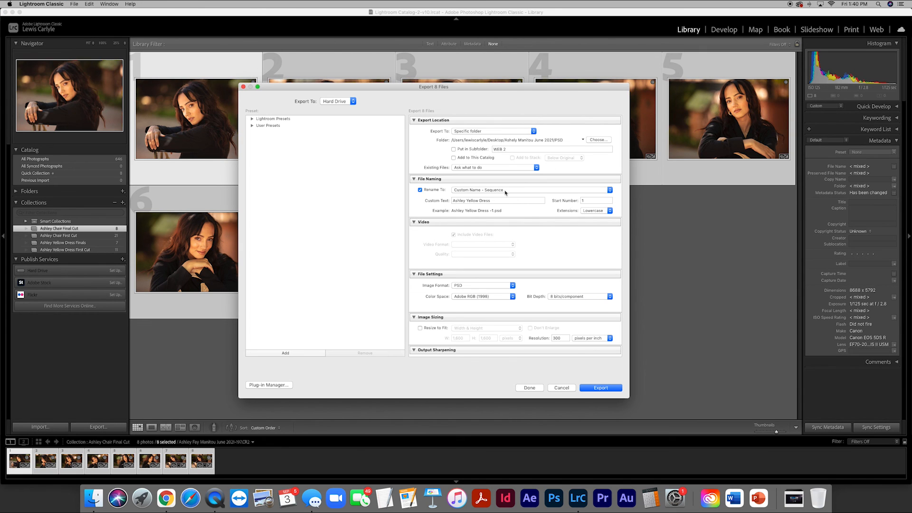
triple_click(468, 202)
type("Ash")
type("d the")
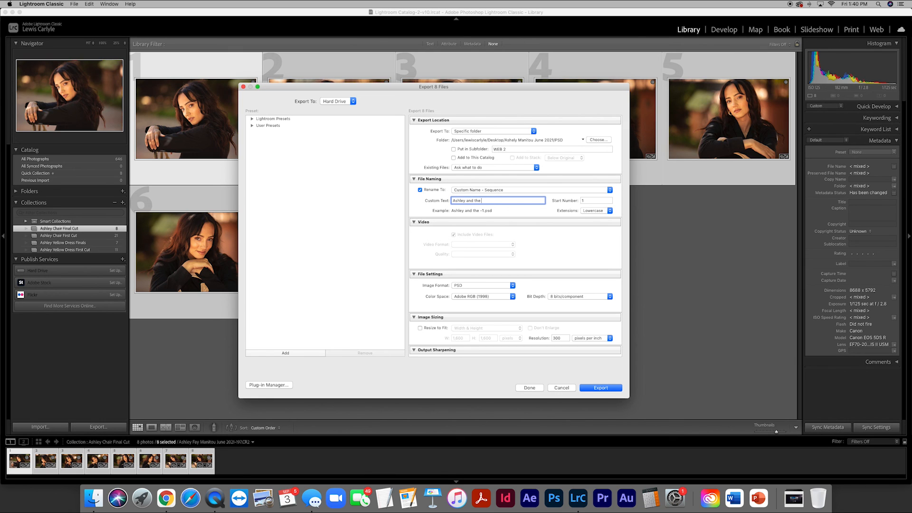
type(" Metal Chairs Finals")
Step: Choose the PSD folder inside the model's June 2021 folder on the Desktop as the export destination
left_click(597, 140)
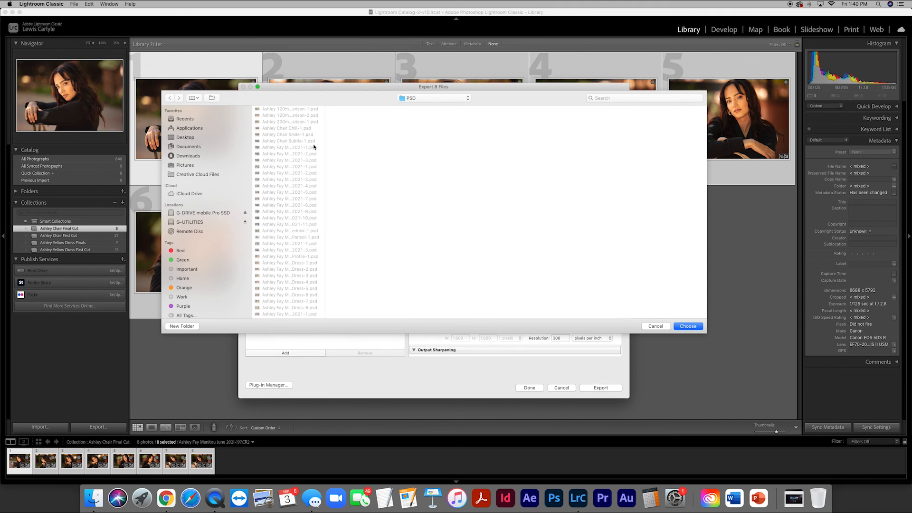
left_click(183, 138)
left_click(289, 111)
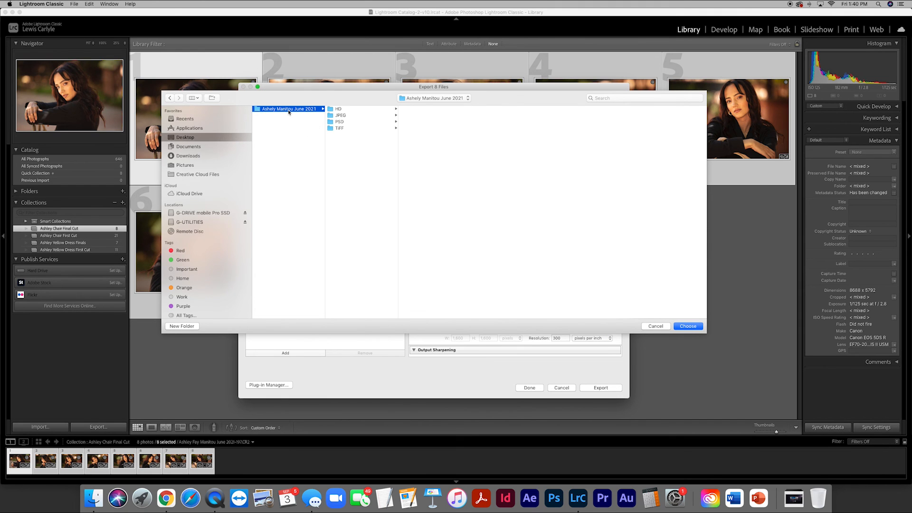
left_click(329, 122)
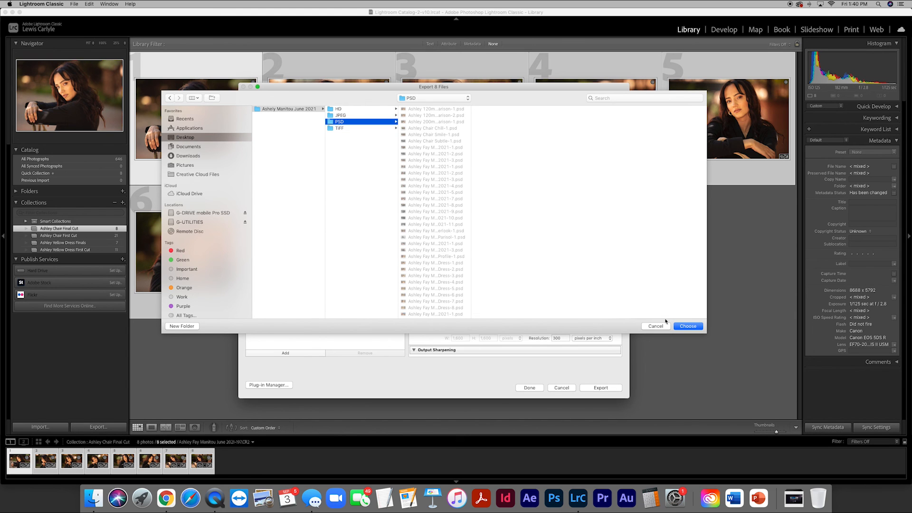
left_click(687, 327)
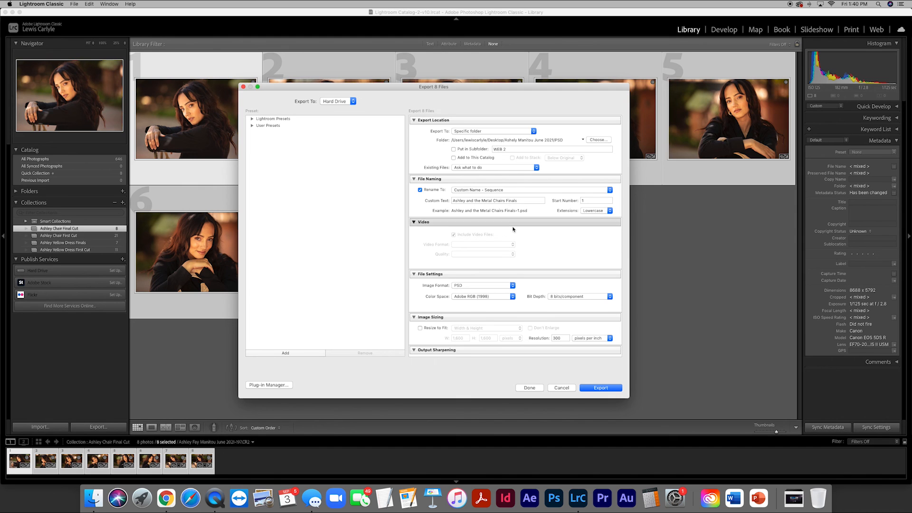
Step: Keep the bit depth at 8 bits/component and export the eight photos as PSD files
scroll(489, 234, "down", 3)
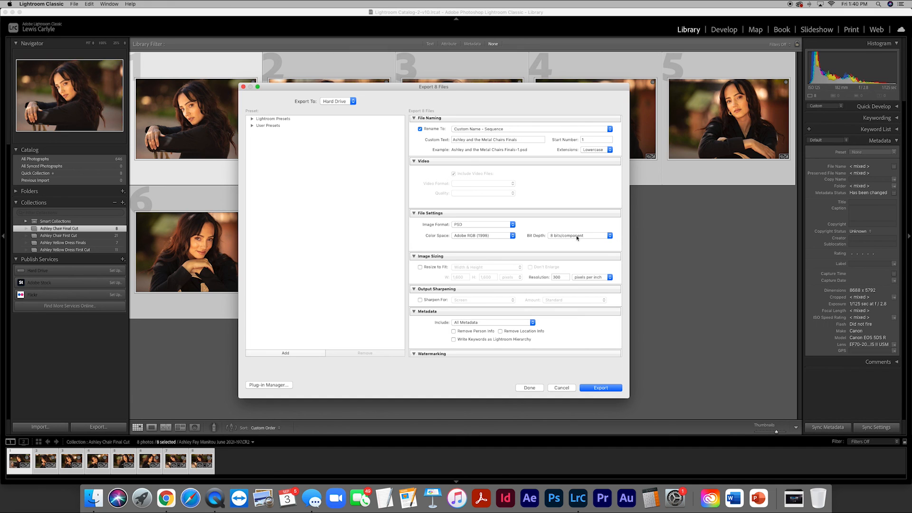
left_click(610, 236)
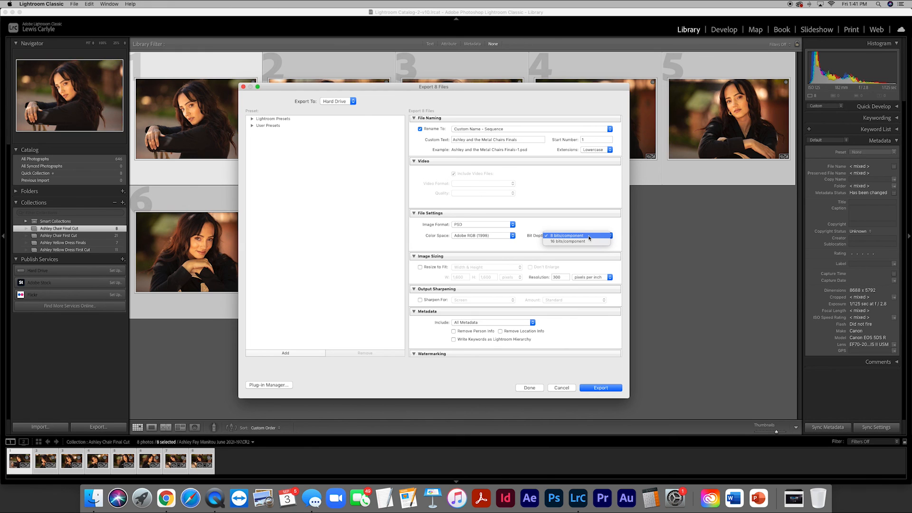
left_click(589, 238)
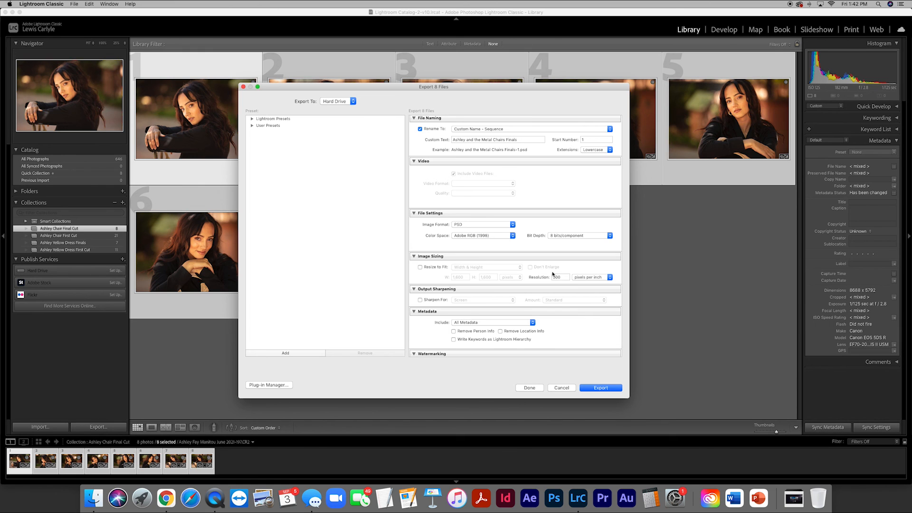
left_click(602, 387)
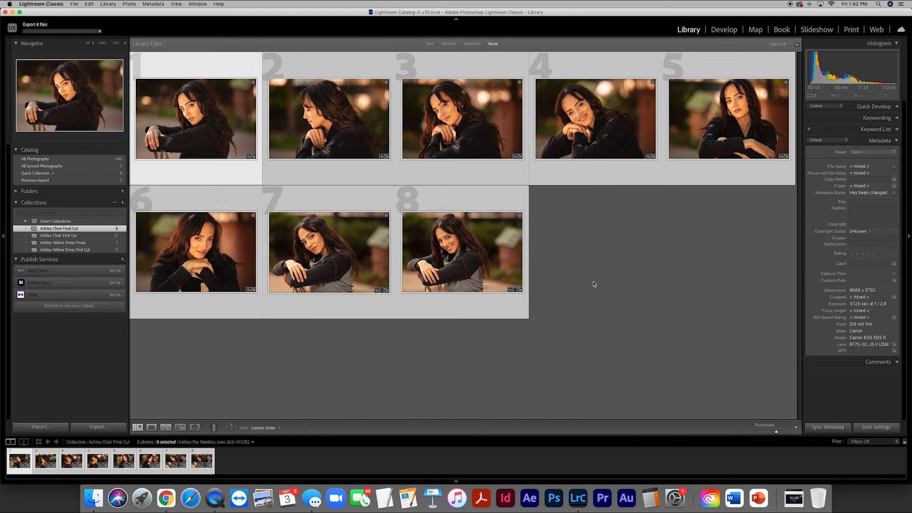